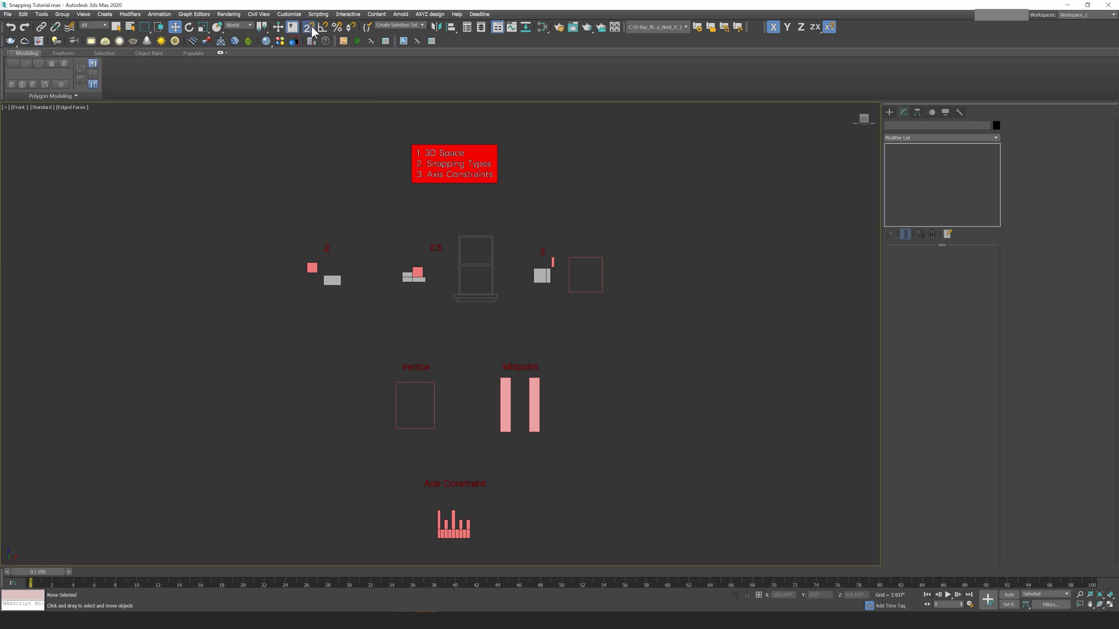
Look over the 2D, 2.5D and 3D snap modes and review the Snaps and Options settings in Grid and Snap Settings.
left_click(312, 27)
left_click(309, 27)
left_click_drag(313, 63, 309, 29)
left_click(309, 28)
right_click(309, 32)
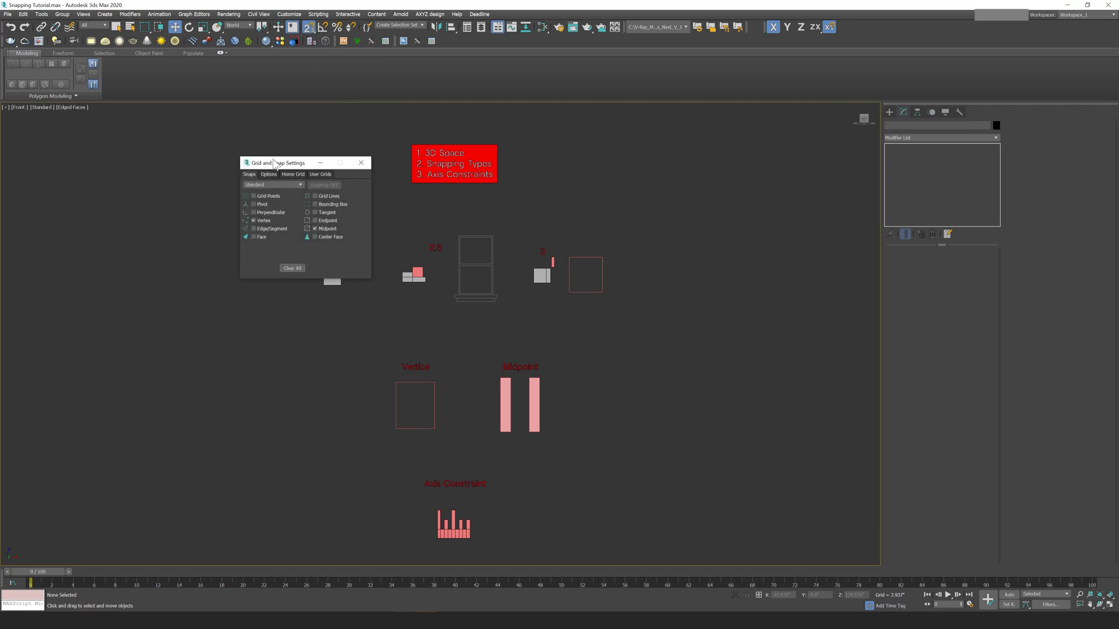
left_click_drag(286, 158, 147, 150)
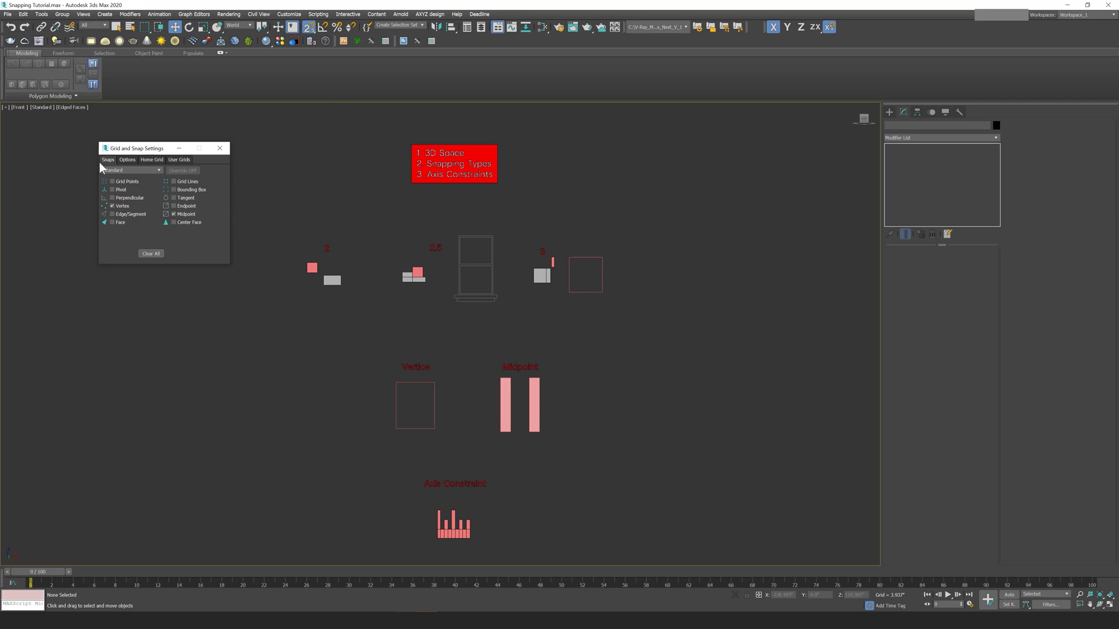
left_click(128, 160)
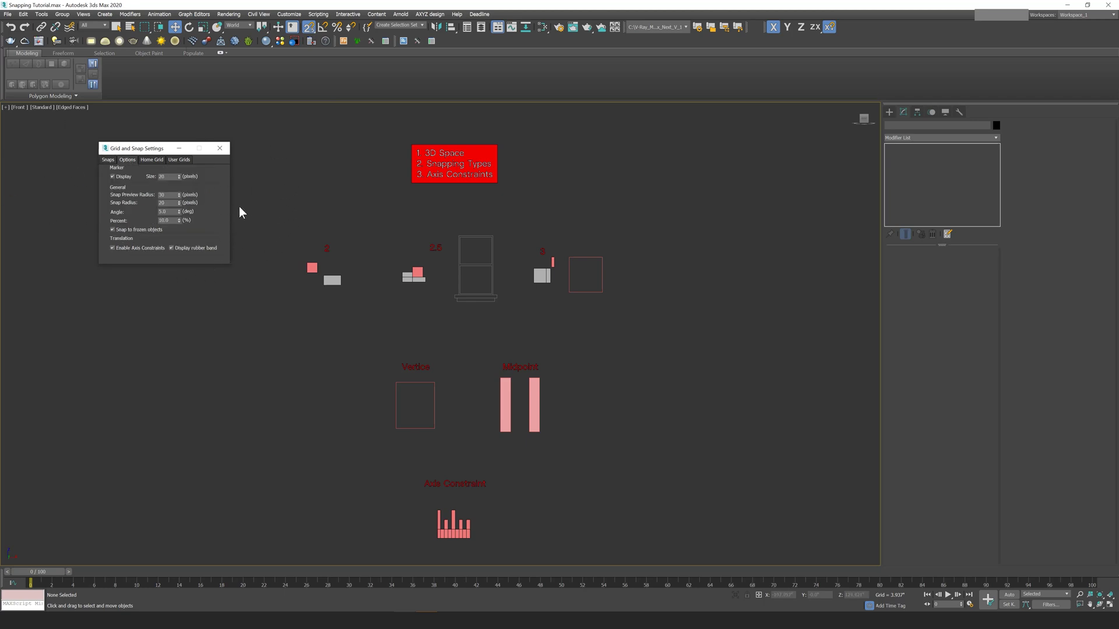
left_click(220, 148)
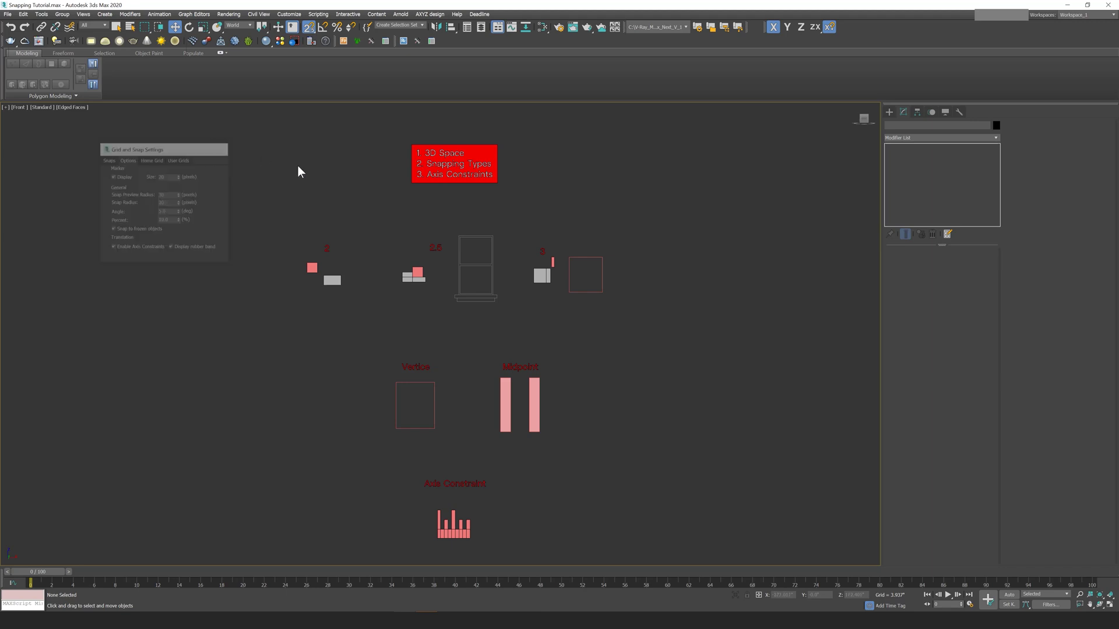
Examine the red topic list and the 2, 2.5 and 3 snapping examples in the front view.
scroll(454, 185, "up", 3)
middle_click_drag(468, 194, 521, 397)
scroll(515, 360, "up", 2)
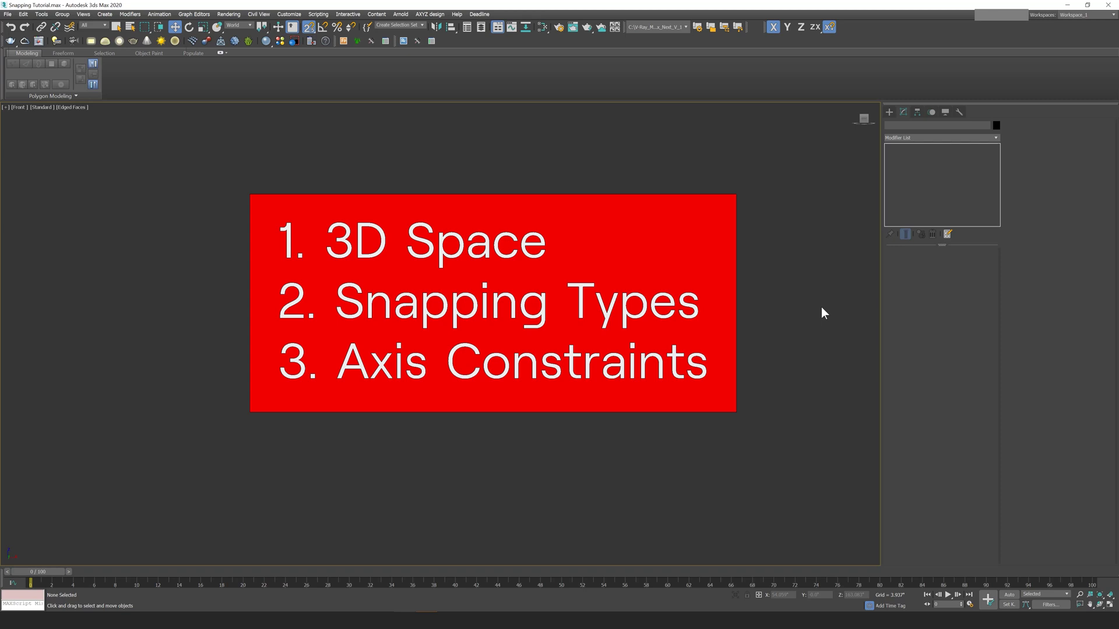
scroll(820, 306, "down", 6)
middle_click_drag(816, 315, 600, 282)
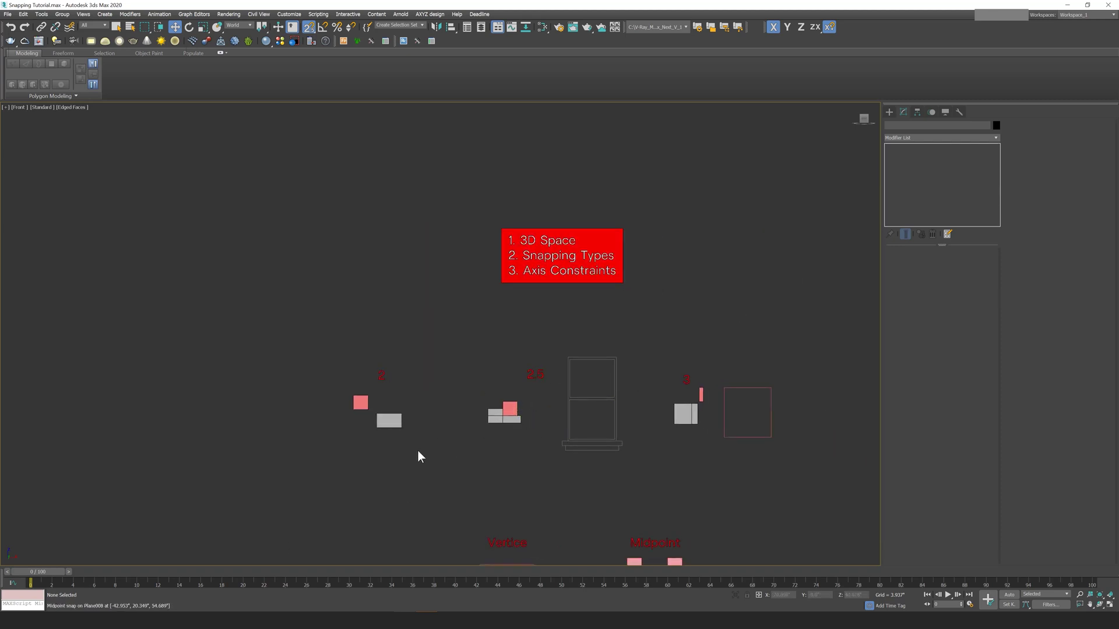
scroll(540, 393, "up", 4)
middle_click_drag(513, 370, 471, 335)
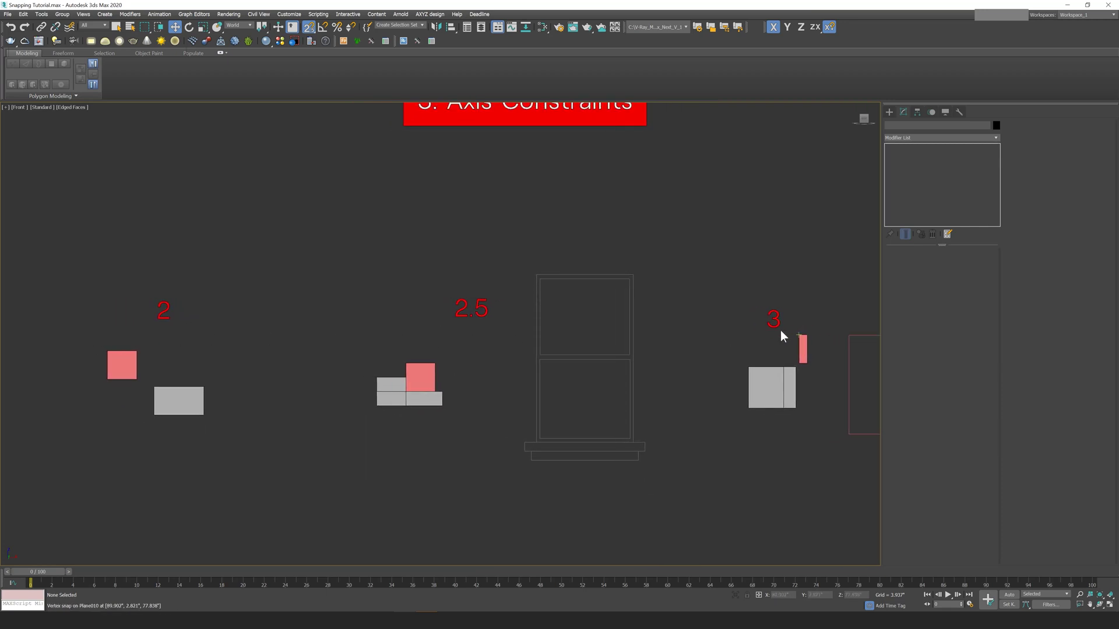
middle_click_drag(312, 338, 542, 320)
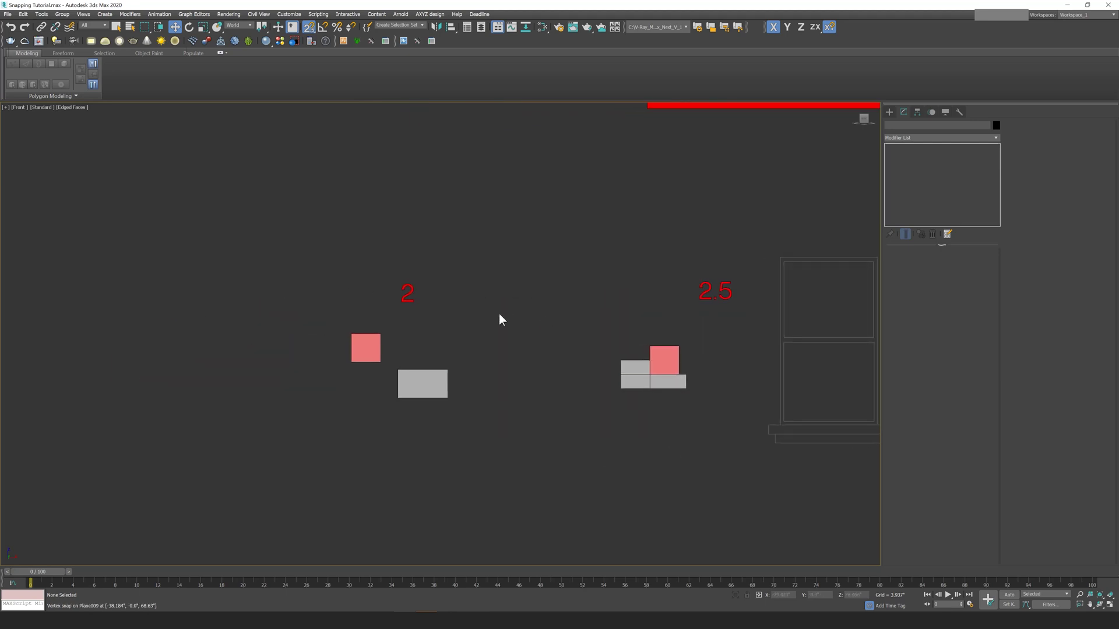
scroll(380, 262, "up", 2)
middle_click_drag(380, 262, 477, 228)
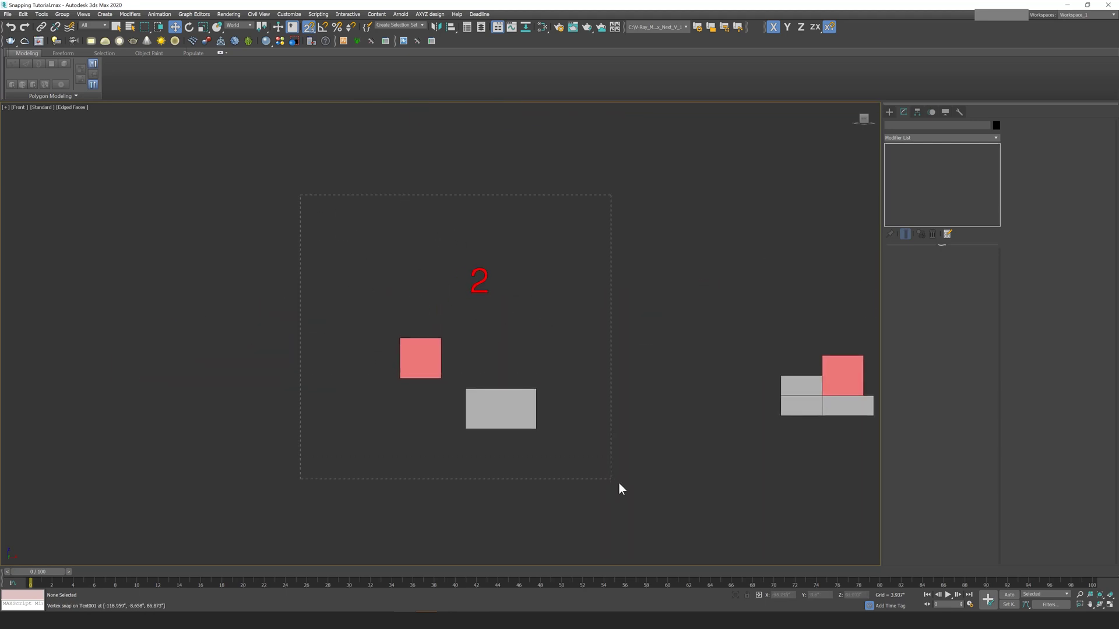
Isolate the 2 label together with the pink square and grey rectangle below it, and clear the selection.
left_click_drag(619, 484, 623, 487)
left_click(736, 594)
mouse_move(620, 303)
middle_mouse_down()
mouse_move(643, 247)
mouse_move(609, 307)
middle_mouse_up()
scroll(642, 247, "down", 2)
left_click(645, 289)
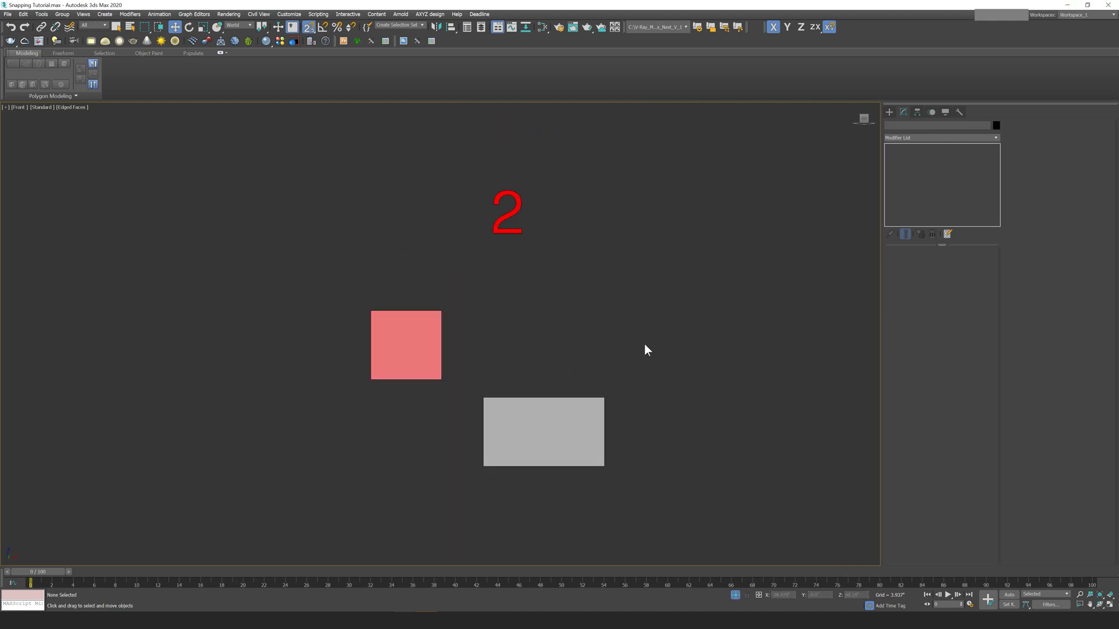
Select the pink square and the grey rectangle, move both along the Y axis off their original plane, and turn snapping off.
left_click_drag(373, 283, 524, 430)
left_click(487, 365)
left_click(439, 344)
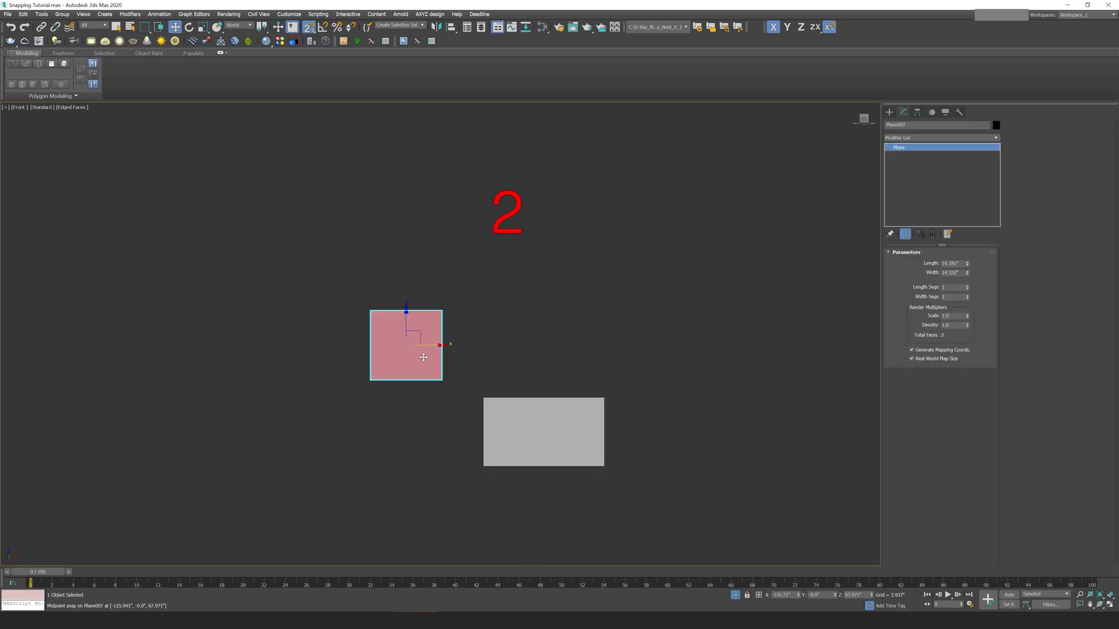
middle_click_drag(640, 386, 608, 390)
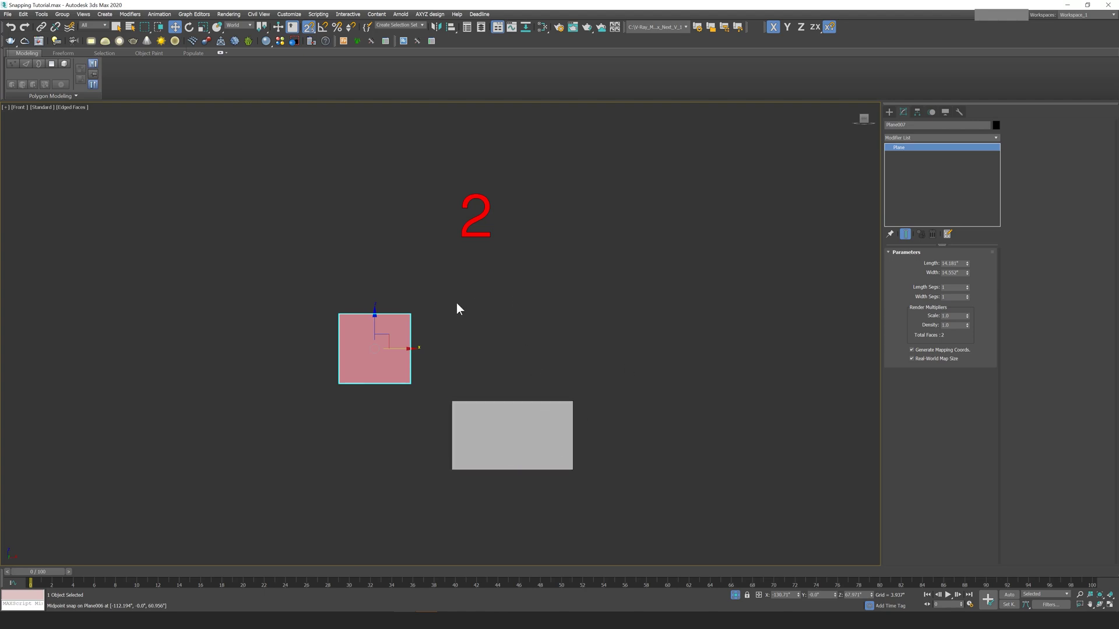
mouse_move(457, 304)
middle_mouse_down("alt")
mouse_move(534, 309)
mouse_move(473, 315)
middle_mouse_up("alt")
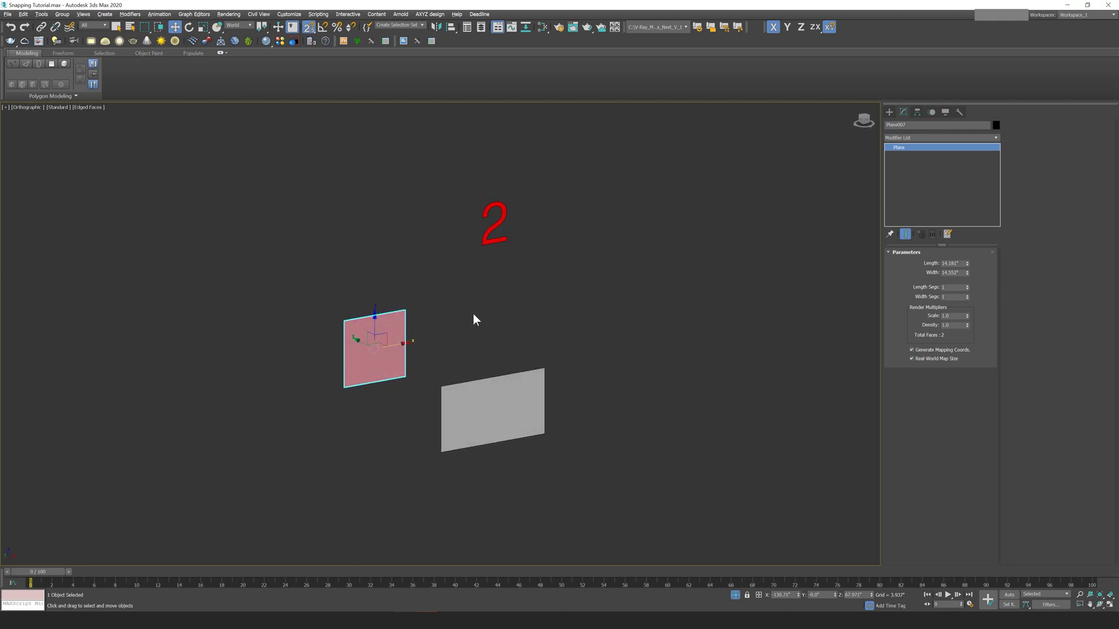
left_click_drag(474, 314, 469, 316, "alt")
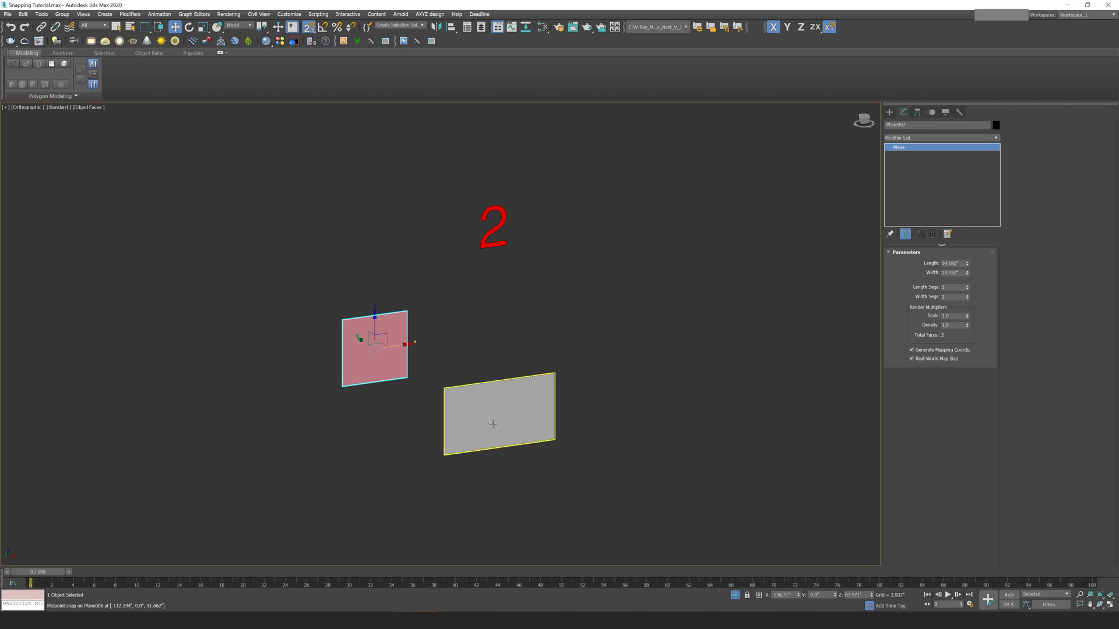
left_click(493, 423, "ctrl")
middle_click_drag(492, 424, 501, 415, "alt")
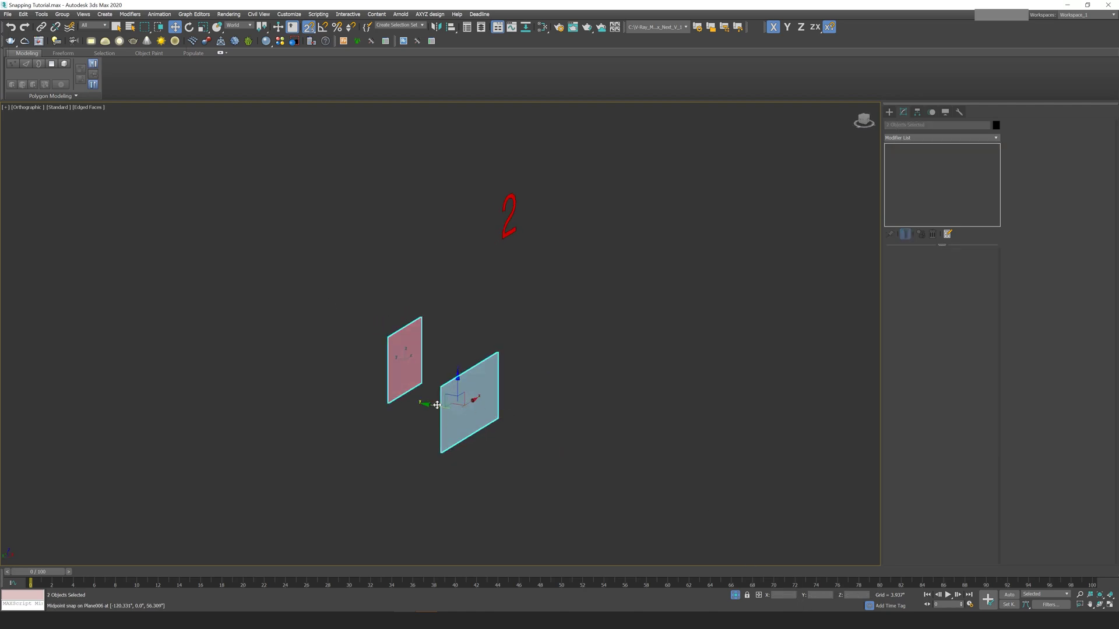
left_click_drag(437, 405, 290, 371)
key("s")
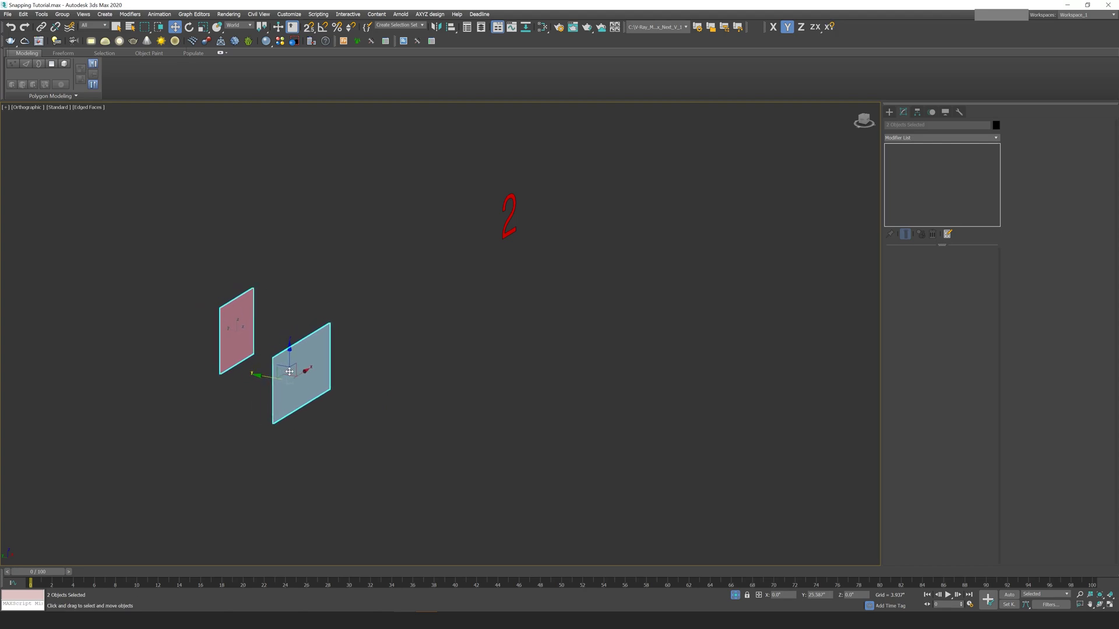
In the front view with 2D snapping on, move the pink square so its lower-right corner meets the grey rectangle's upper-left corner.
key("f")
key("z")
scroll(488, 373, "down", 3)
left_click(468, 313)
scroll(410, 357, "up", 2)
left_click(451, 349)
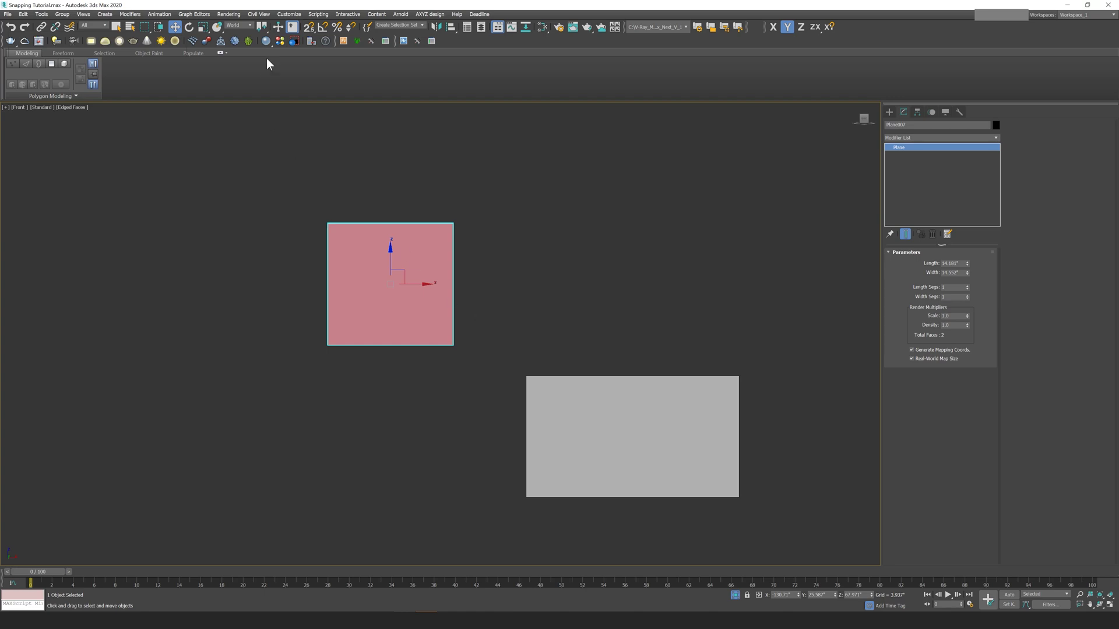
key("F8")
left_click(309, 26)
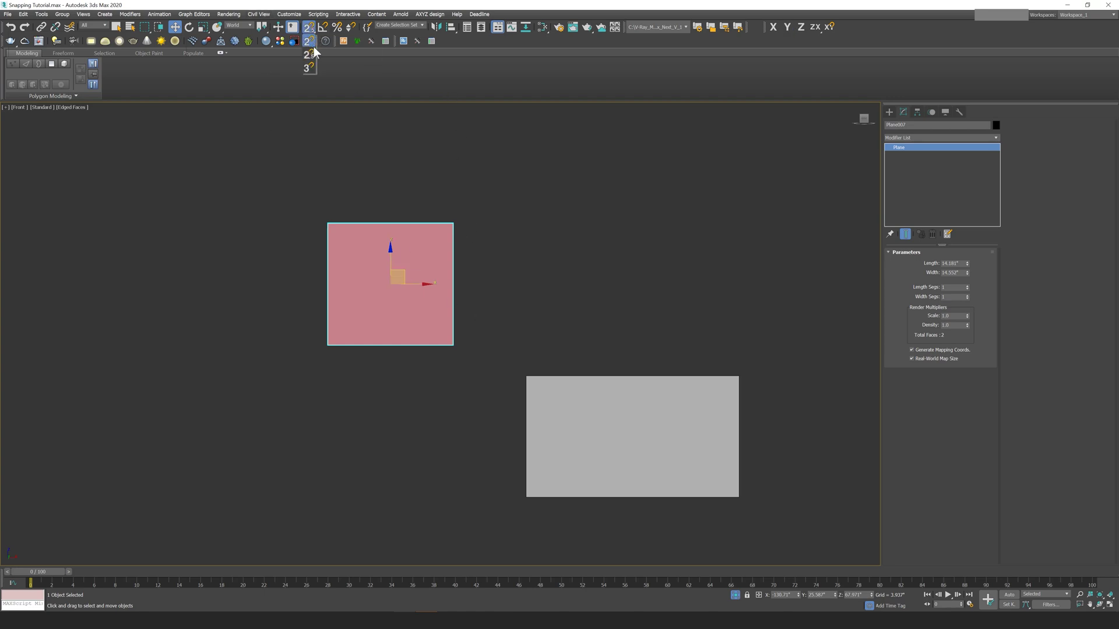
left_click_drag(455, 346, 525, 378)
scroll(554, 259, "down", 2)
scroll(507, 250, "up", 2)
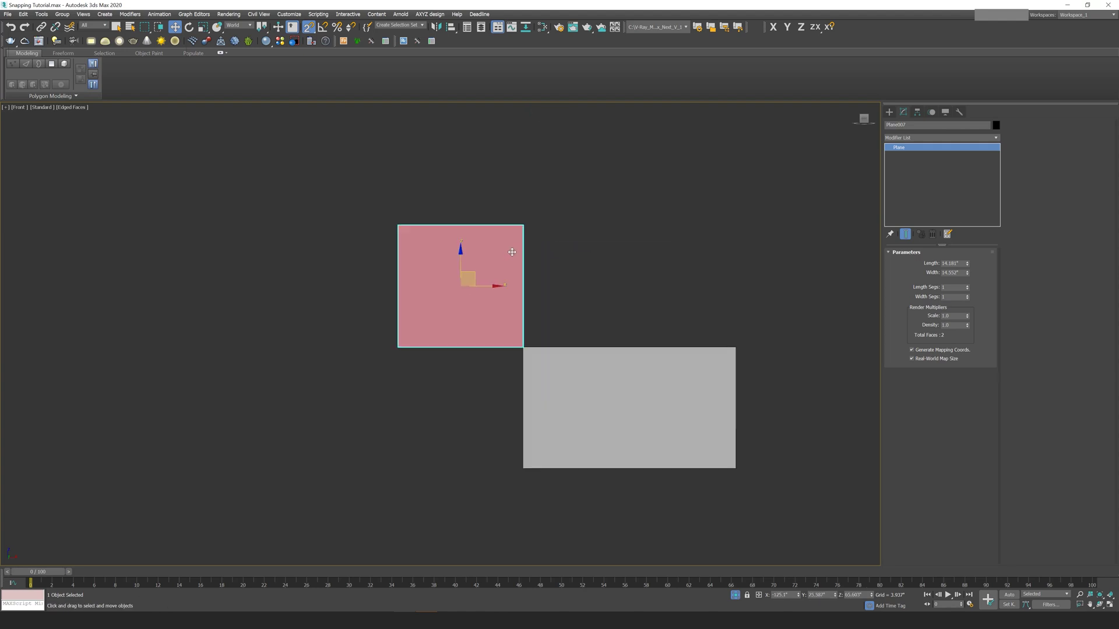
Clone the pink square as a Copy, snapping its upper-right corner to the grey rectangle's lower-left corner.
left_click(524, 225)
left_click(523, 227)
mouse_move(521, 227)
left_mouse_down("shift")
mouse_move(489, 428)
mouse_move(521, 469)
mouse_move(489, 477)
mouse_move(525, 469)
left_mouse_up("shift")
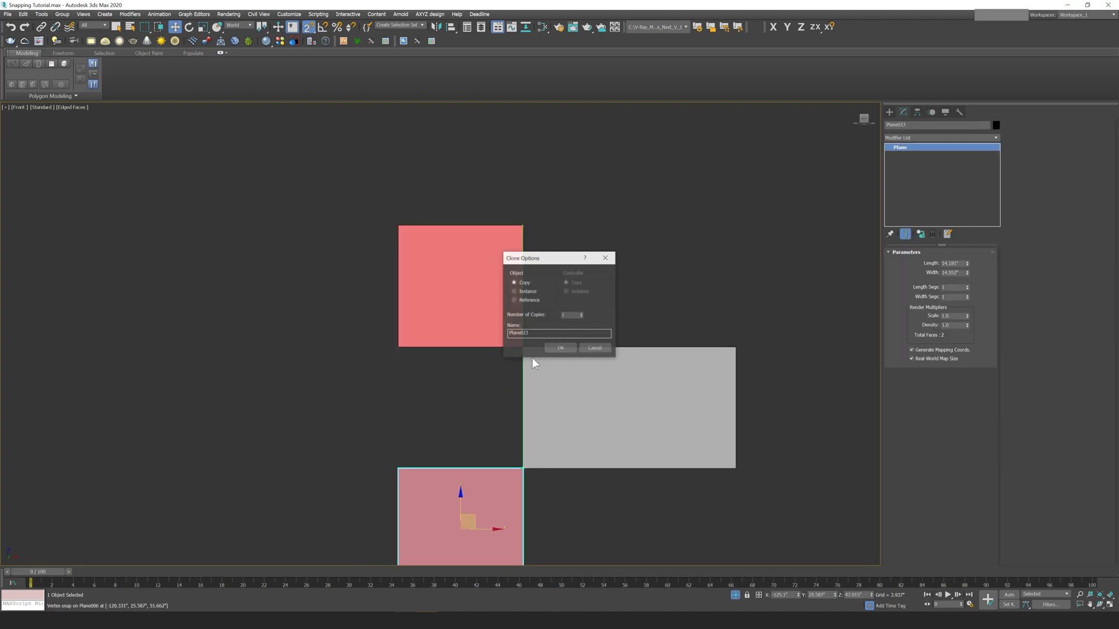
left_click(557, 349)
scroll(450, 323, "up", 3)
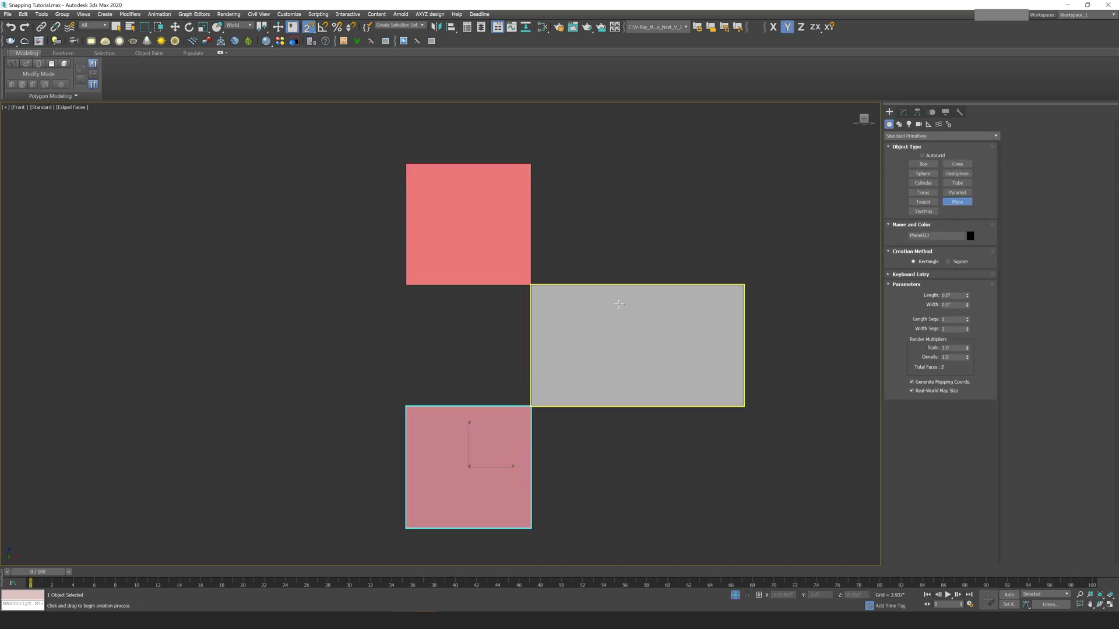
Check the Y coordinates of the grey rectangle and both pink squares by selecting each one.
right_click(646, 183)
left_click(508, 242)
left_click(593, 324)
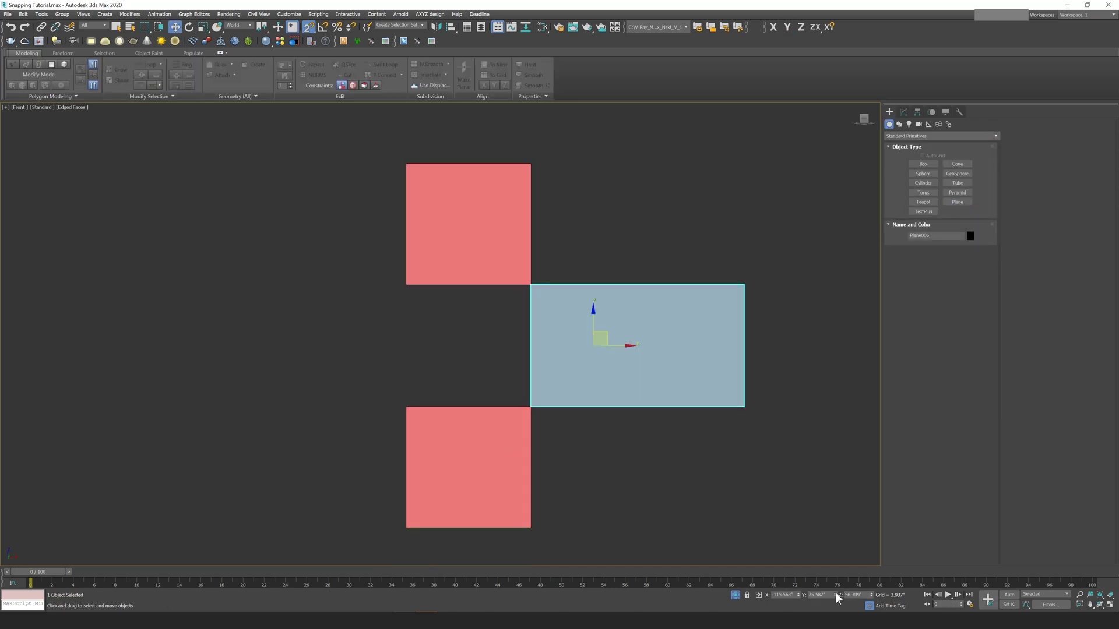
left_click(502, 246)
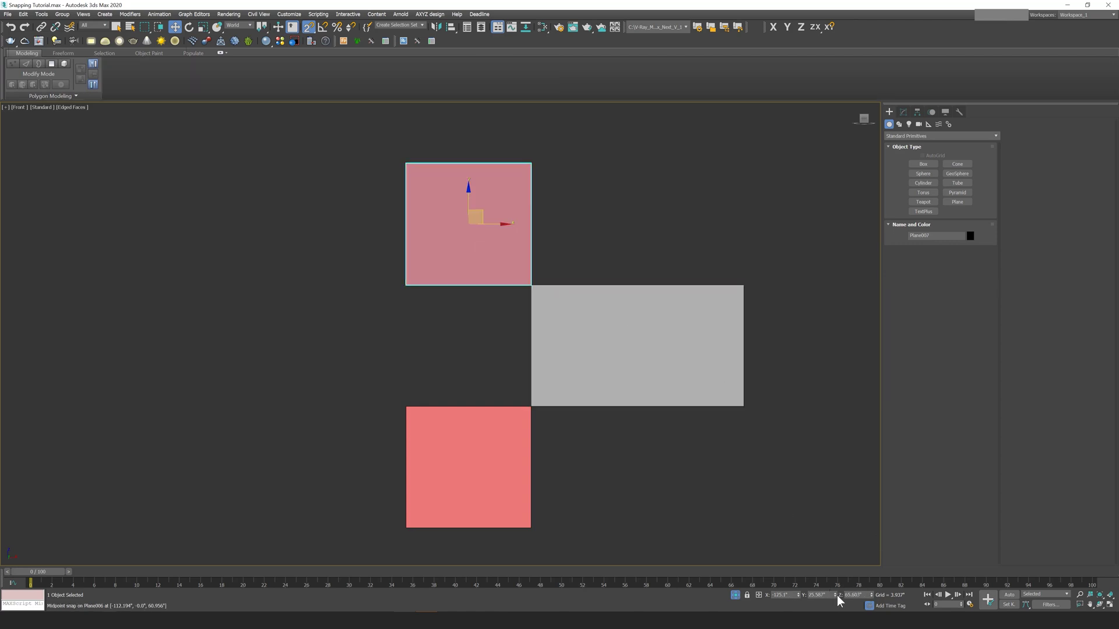
left_click(460, 454)
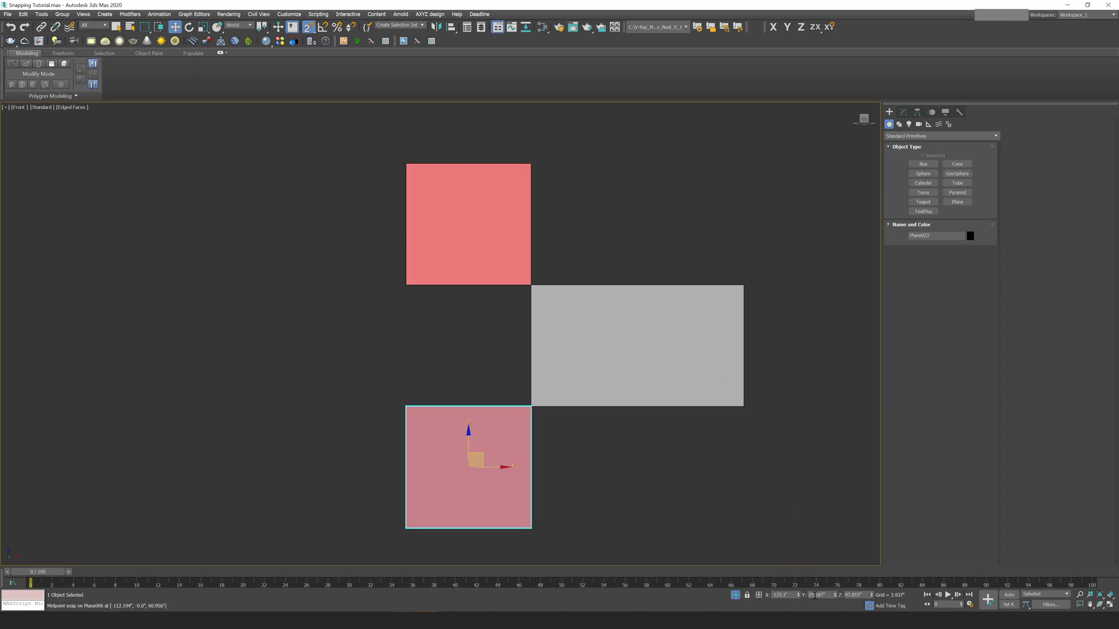
left_click(798, 452)
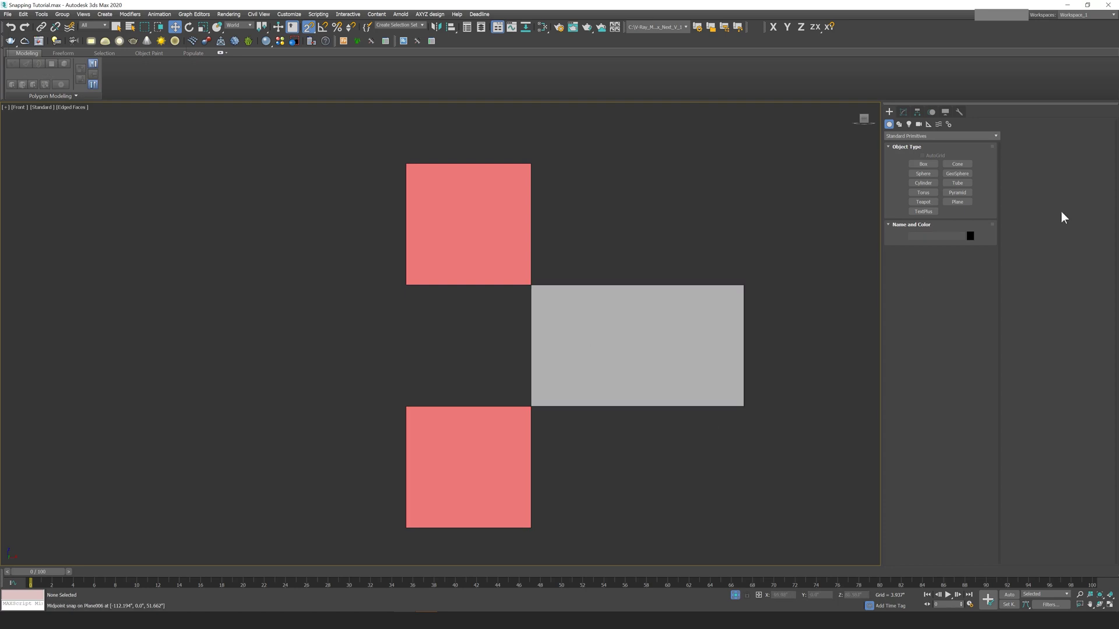
Create a Plane filling the gap between the two pink squares, snapped to their corners, and inspect its depth in 3D.
left_click(957, 201)
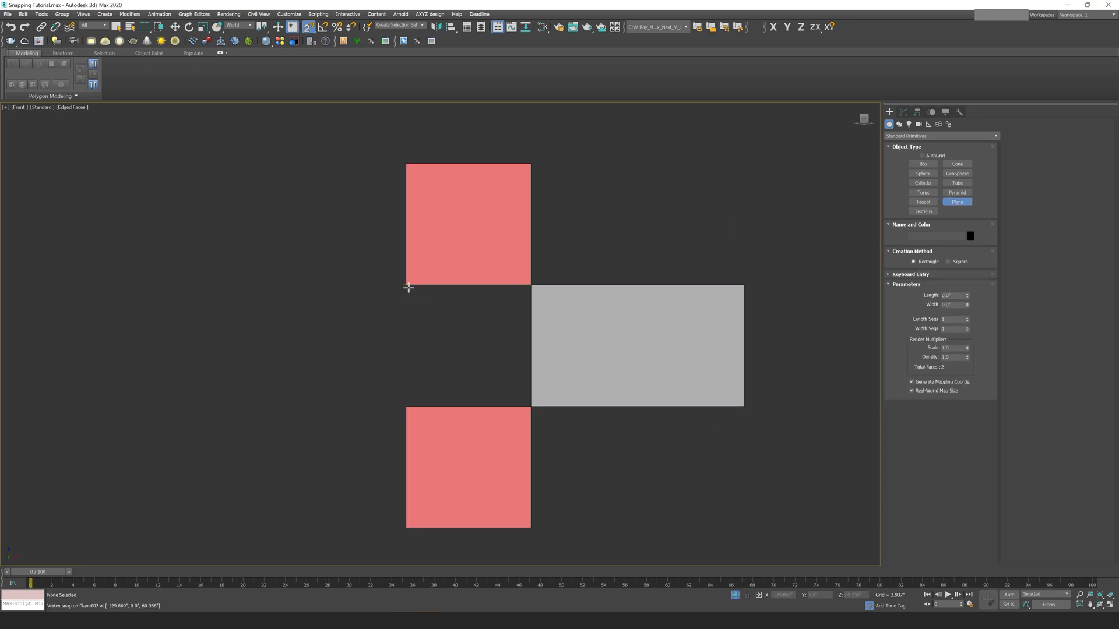
left_click_drag(408, 286, 530, 406)
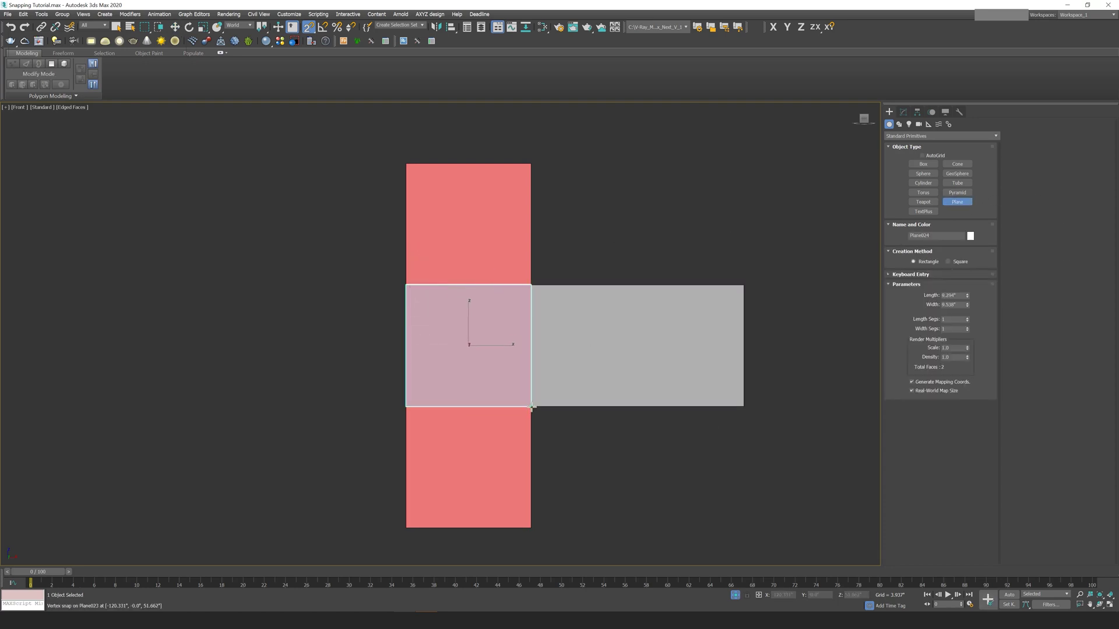
right_click(532, 346)
middle_click_drag(532, 346, 538, 378, "alt")
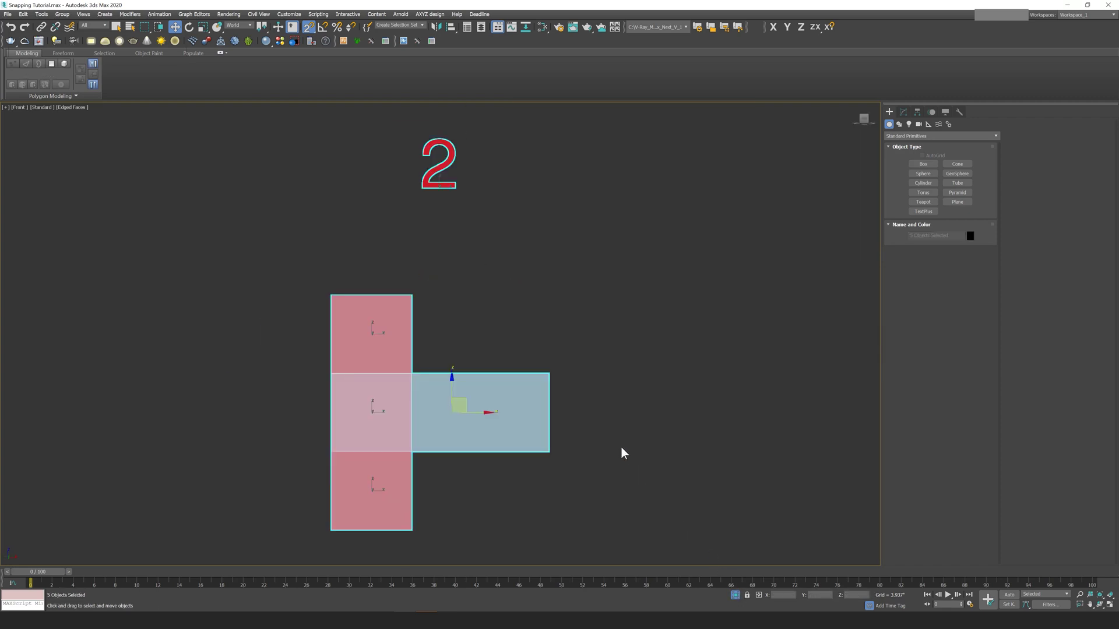
Leave the isolated 2 example and unfreeze the window outline.
left_click(624, 454)
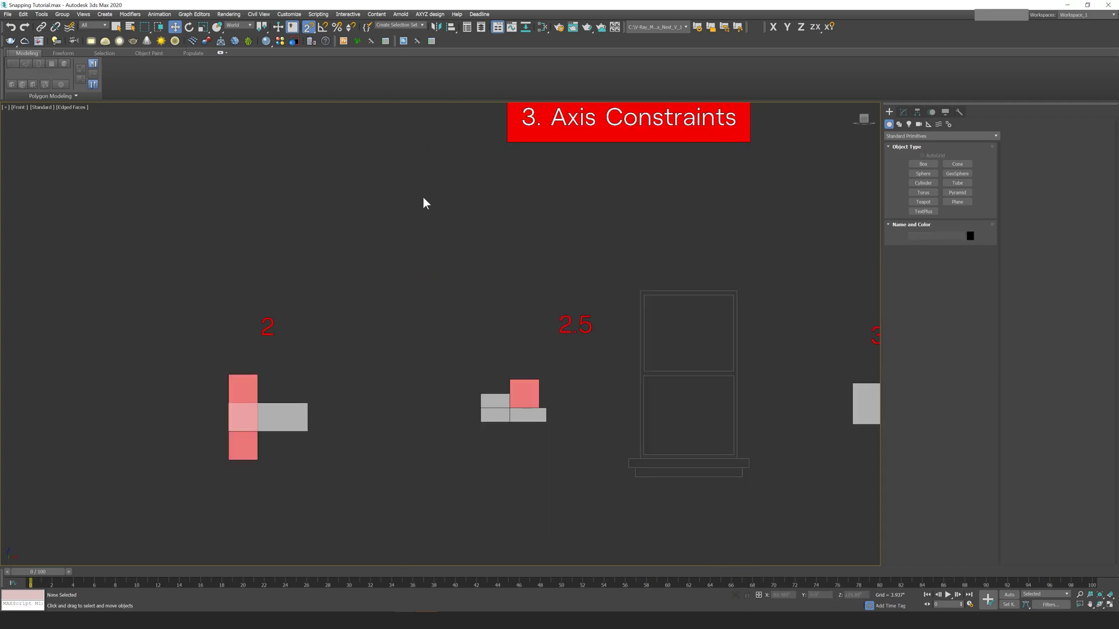
middle_click_drag(750, 482, 622, 452)
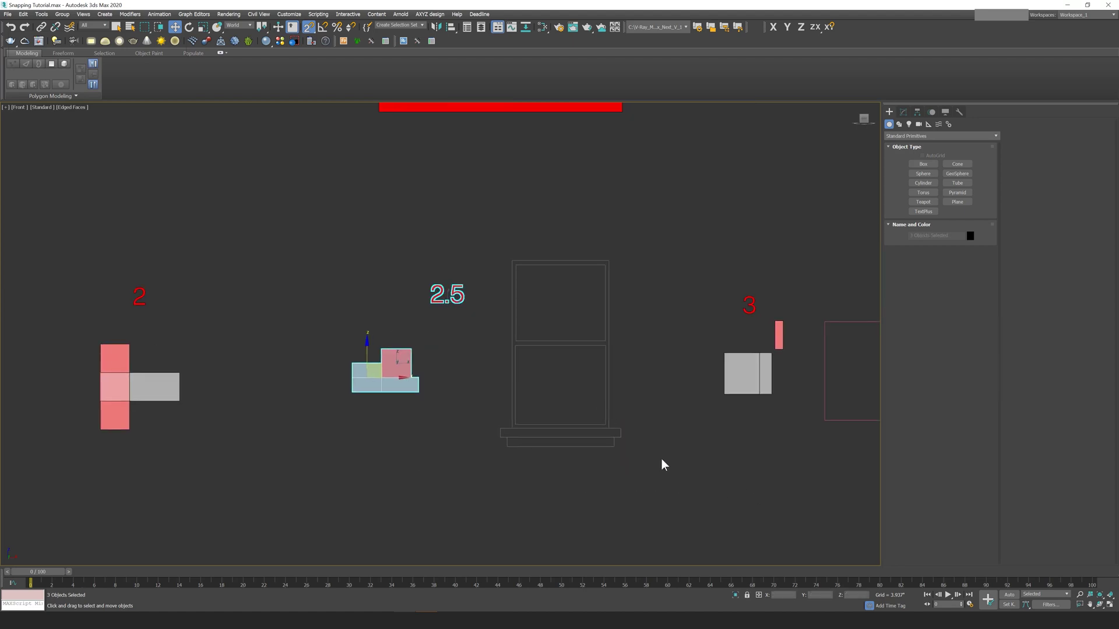
right_click(638, 347)
left_click(668, 293)
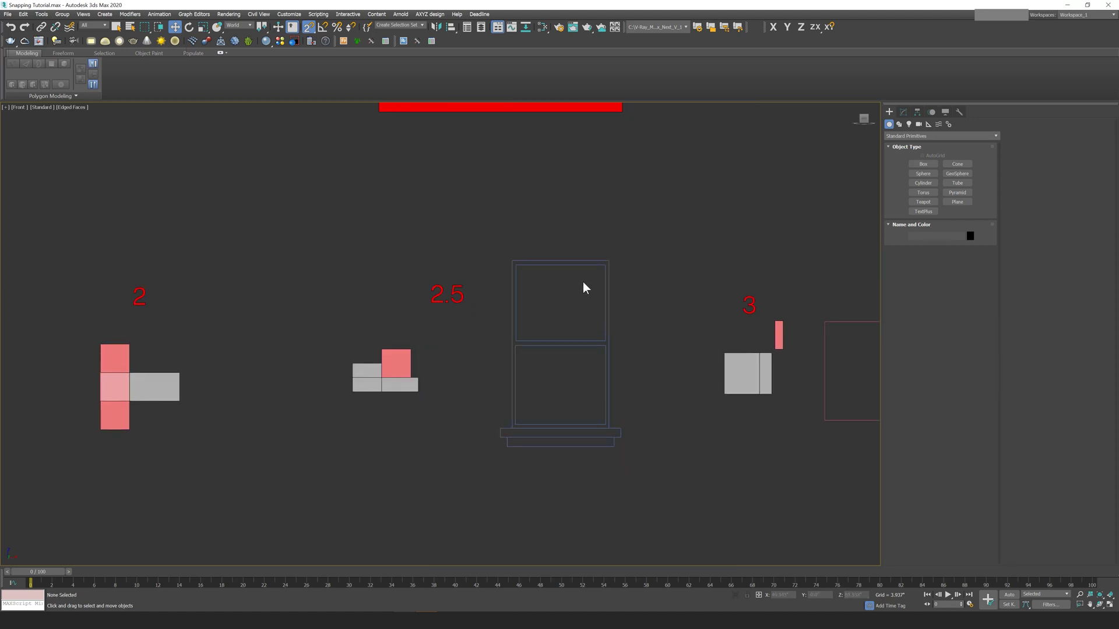
Isolate the 2.5 label, its pink and grey planes, and the window outline, and clear the selection.
left_click_drag(628, 479, 630, 480)
left_click(734, 595)
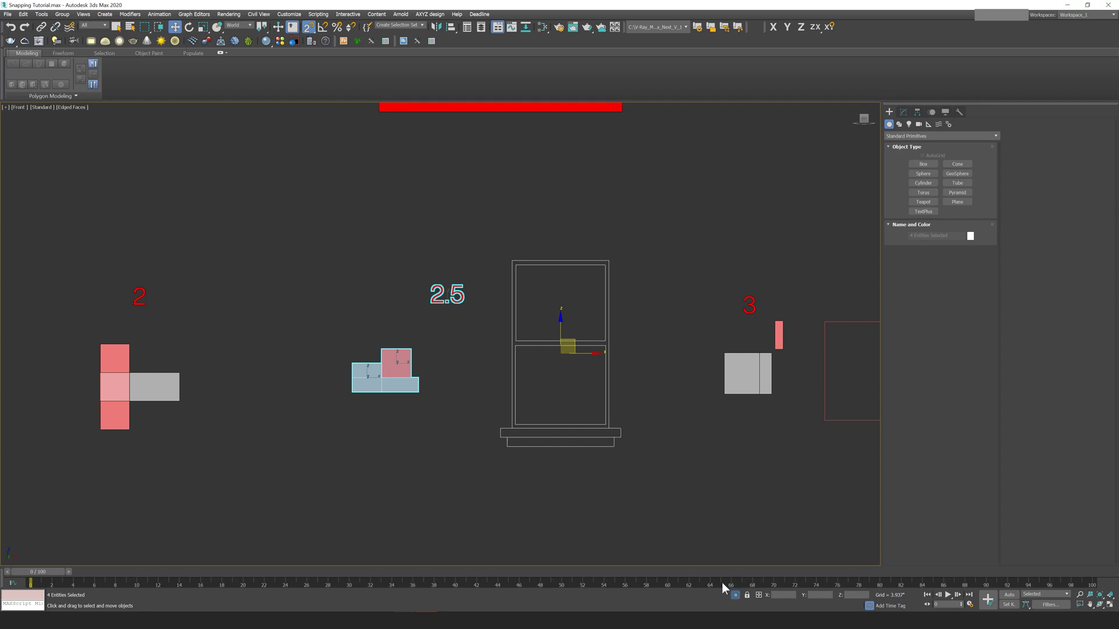
left_click(758, 365)
Move the 2.5 example's pink square up and to the right, clear of the grey planes.
middle_click_drag(436, 388, 518, 372)
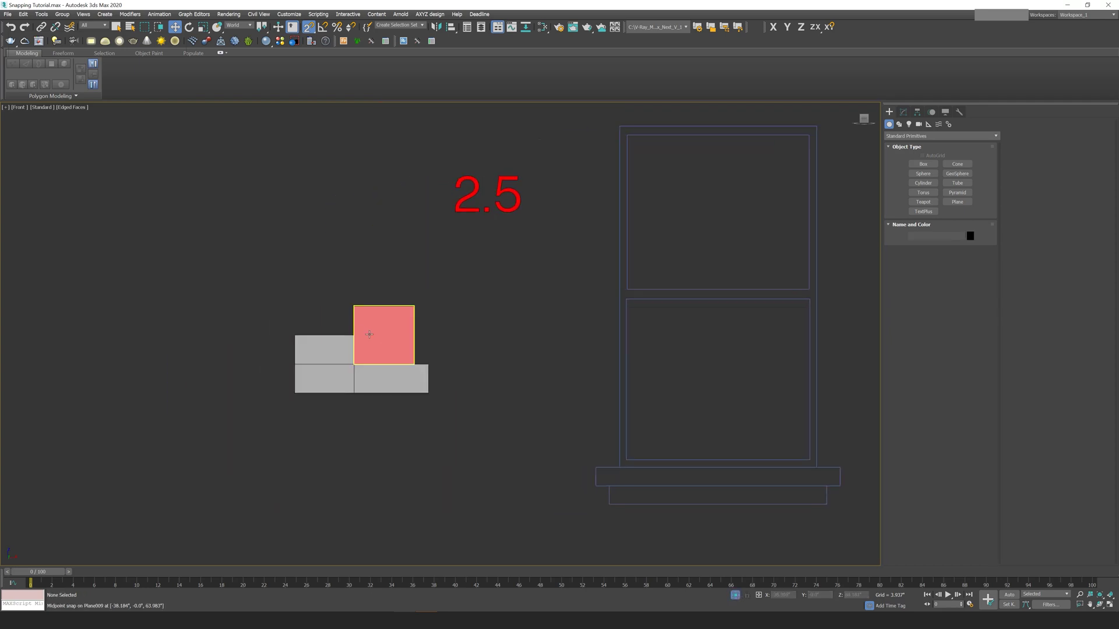
left_click(373, 336)
left_click_drag(395, 328, 463, 297)
middle_click_drag(397, 353, 581, 356)
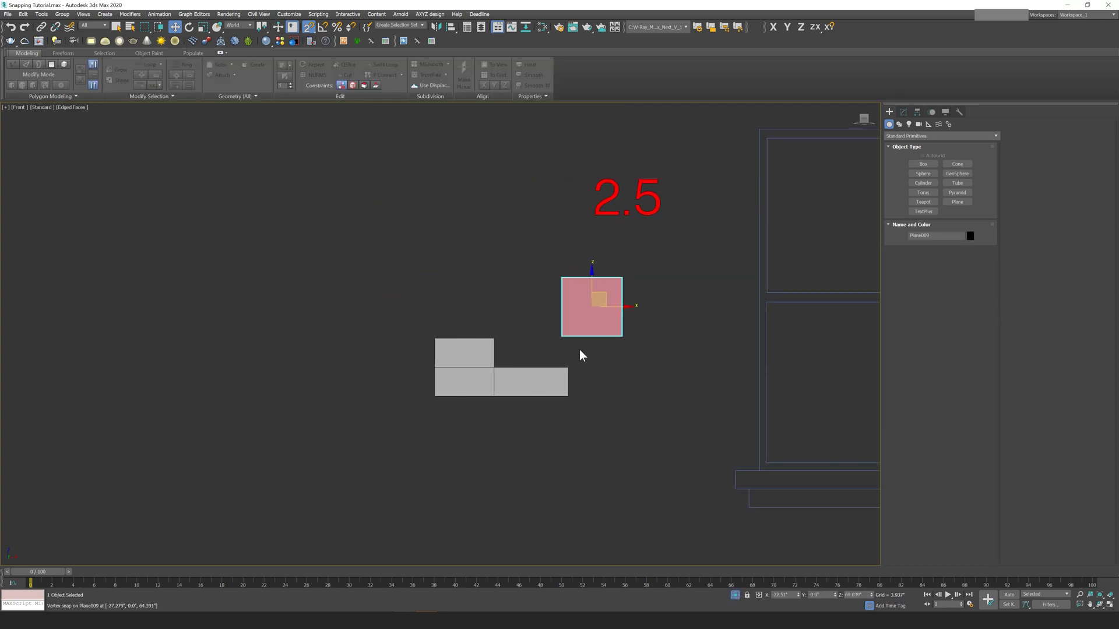
Place the pink square's lower-left corner at the inner corner where the grey planes meet and switch to 2.5D snapping.
left_click_drag(562, 334, 501, 367)
left_click_drag(309, 27, 310, 57)
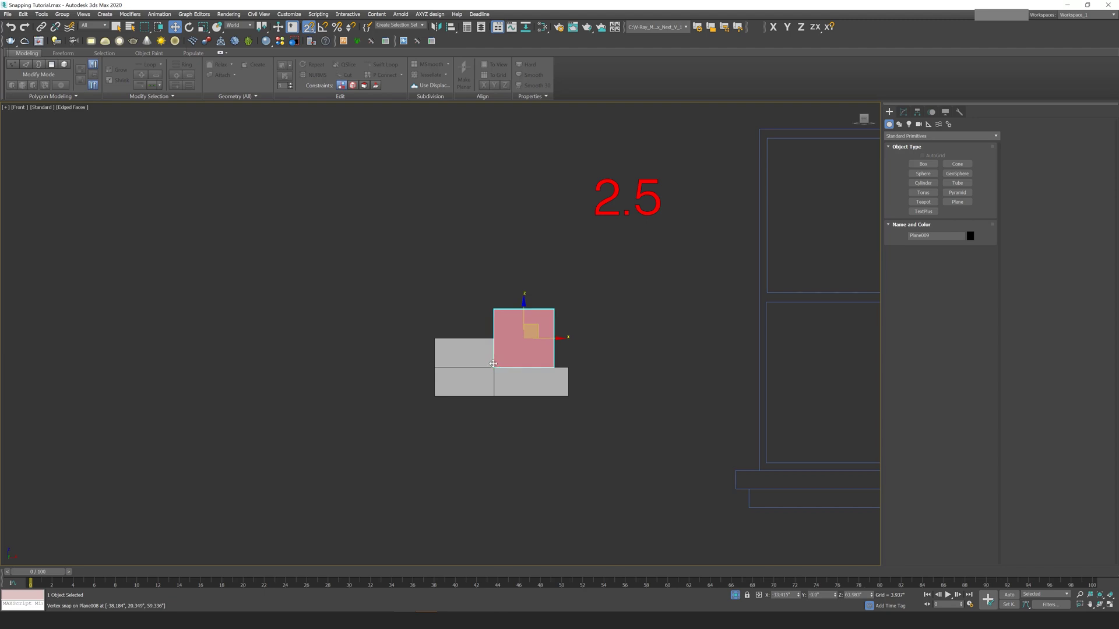
Move the pink square so its lower-left corner sits at the lower-right corner of the right grey plane.
middle_click_drag(498, 364, 551, 361, "alt")
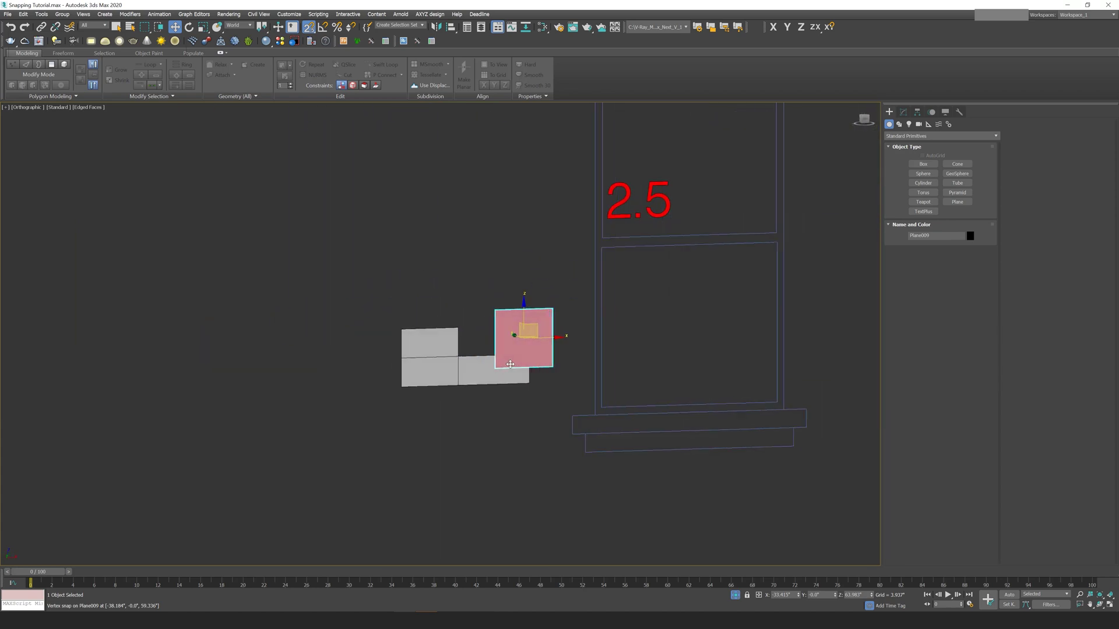
key("f")
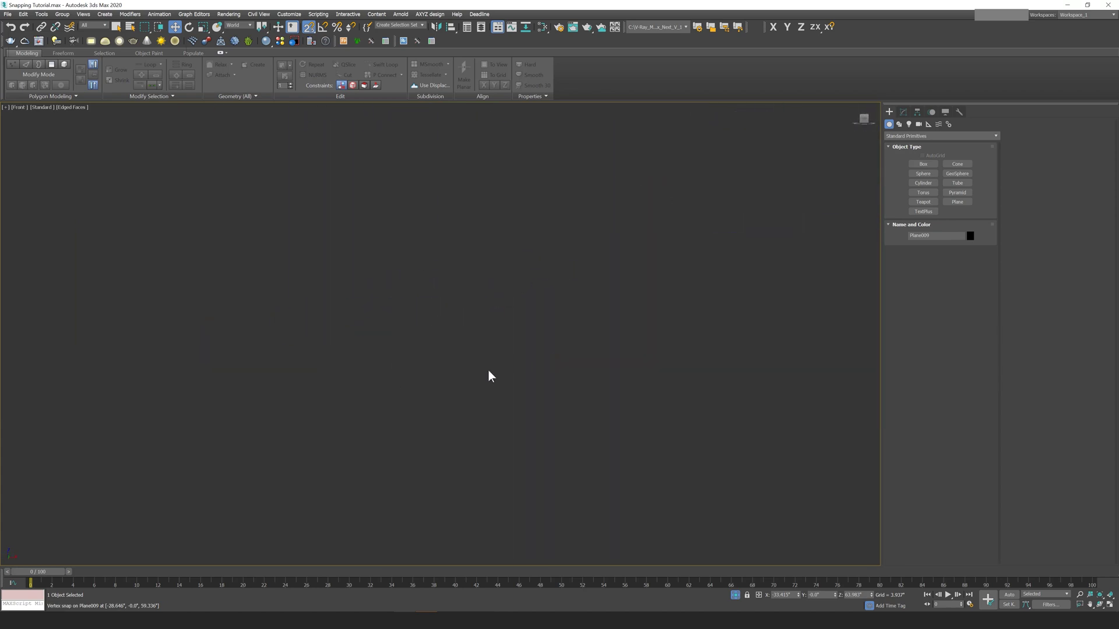
scroll(491, 374, "down", 8)
scroll(569, 313, "up", 9)
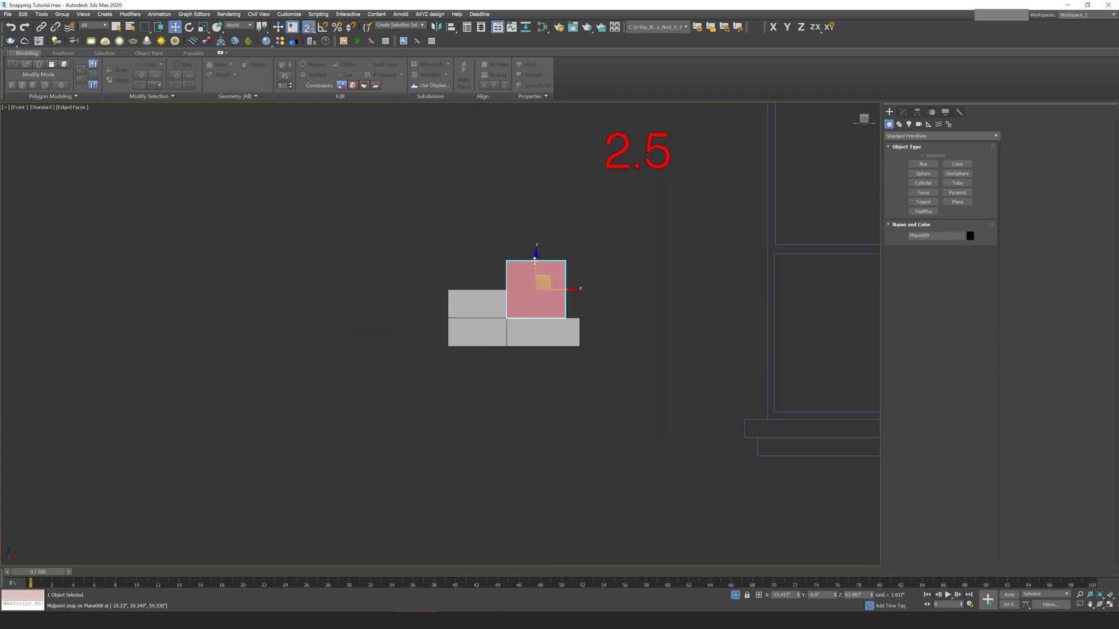
scroll(529, 250, "up", 3)
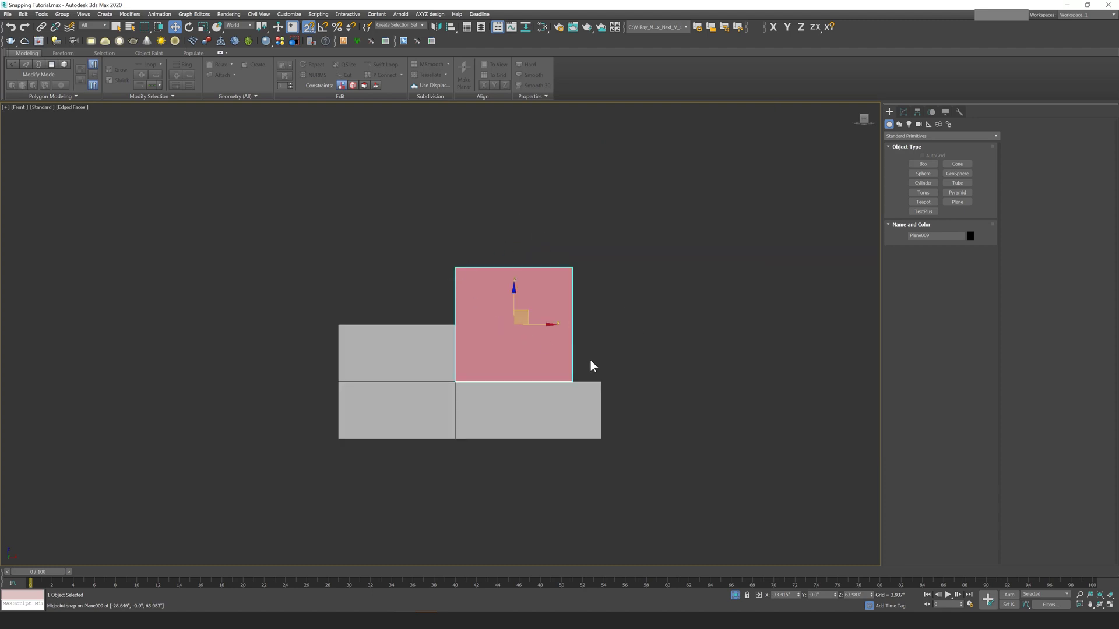
scroll(591, 365, "down", 2)
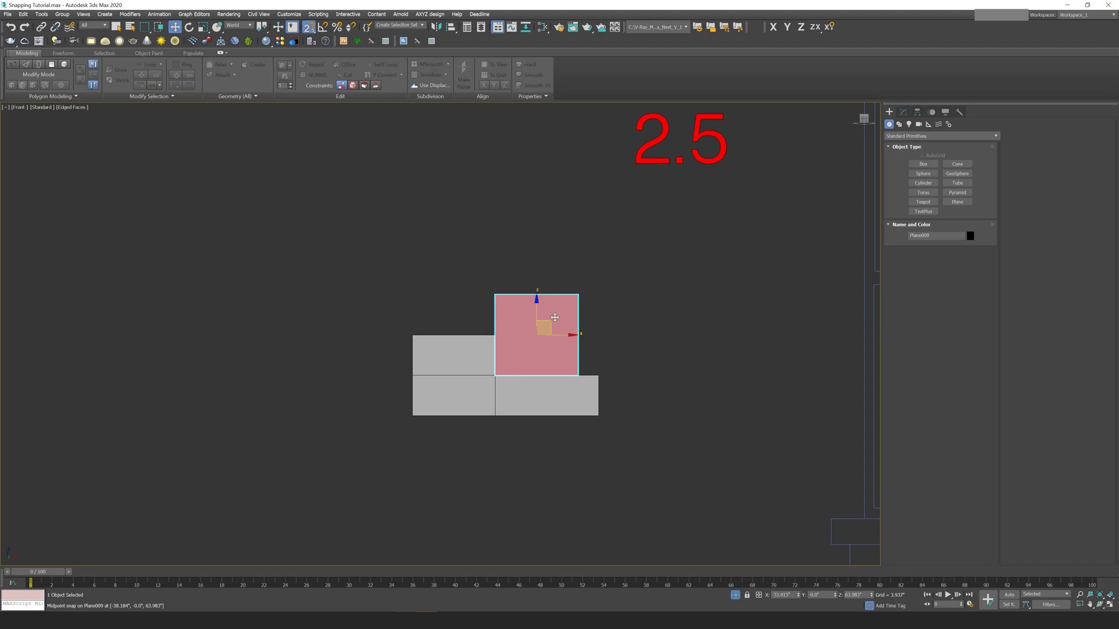
left_click_drag(555, 317, 515, 400)
scroll(600, 396, "up", 4)
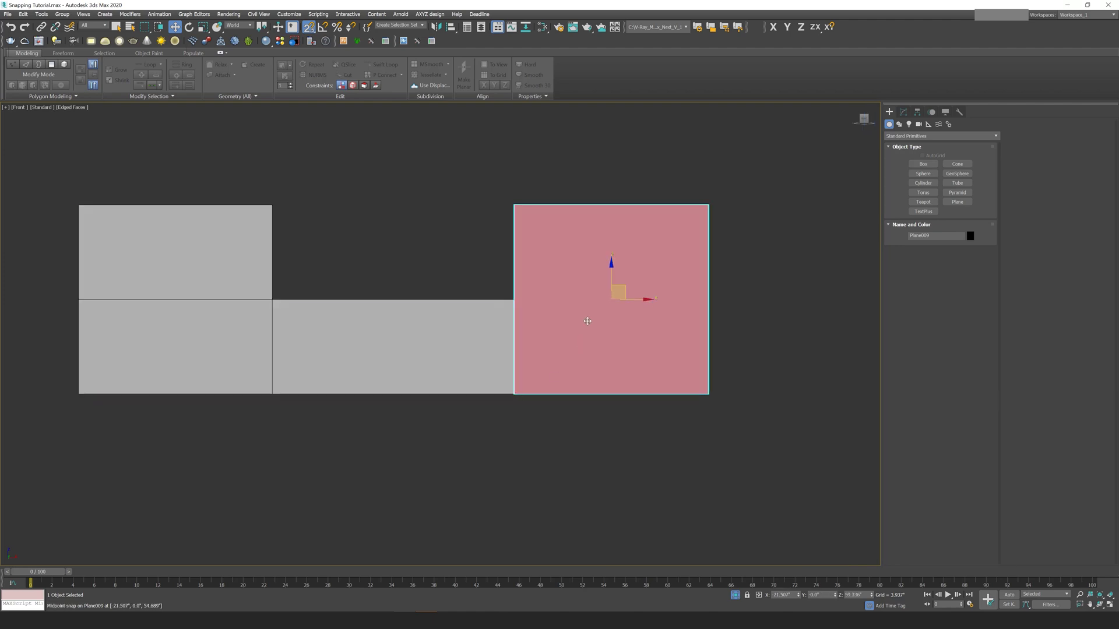
Move the pink square clear of the grey planes, and snap its lower-left corner to the right grey plane's upper-right corner.
left_click_drag(625, 290, 693, 227)
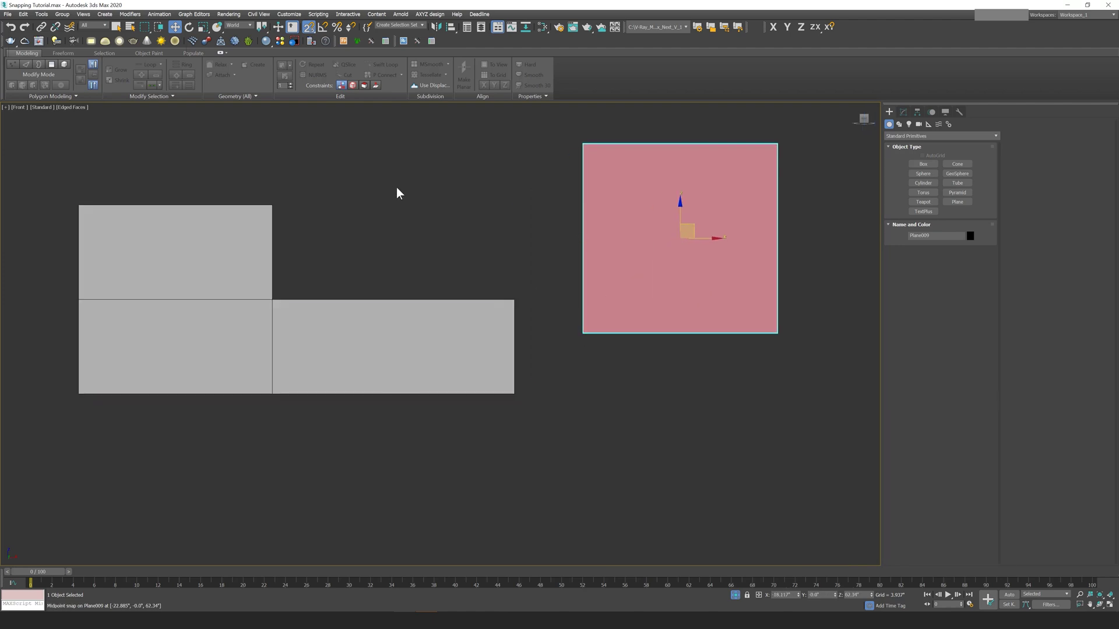
scroll(396, 190, "down", 4)
middle_click_drag(397, 191, 432, 289)
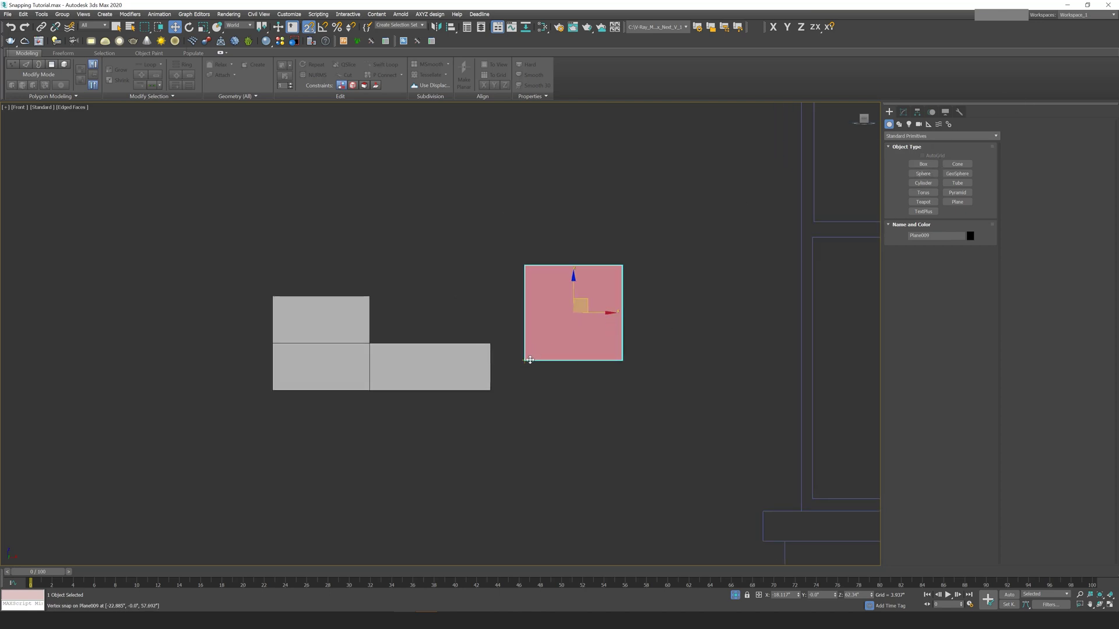
left_click_drag(524, 362, 490, 345)
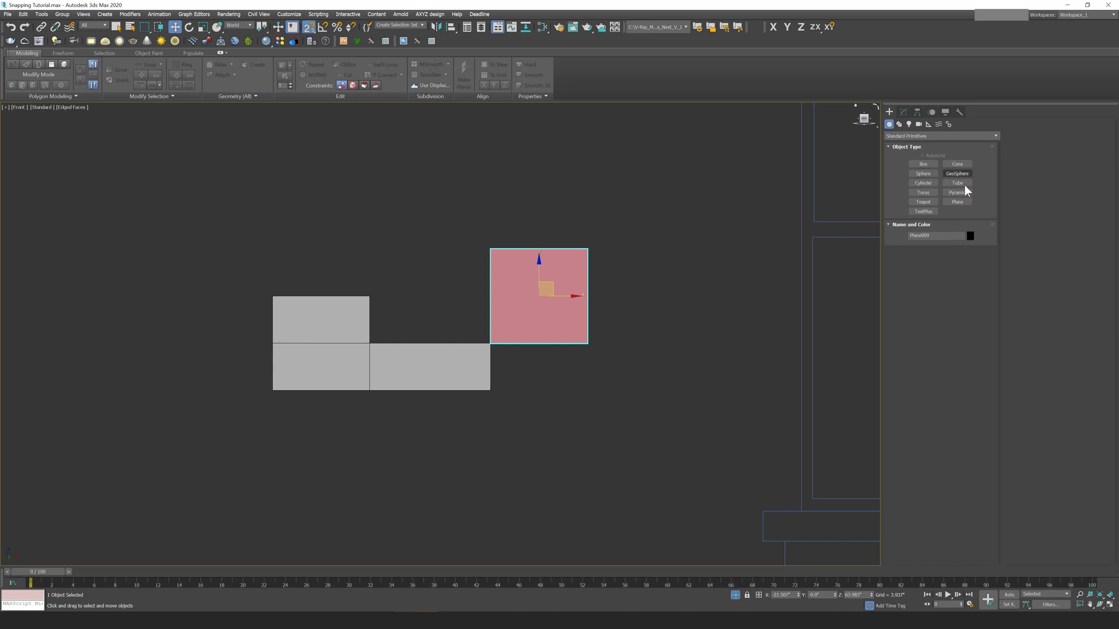
left_click(957, 201)
scroll(571, 285, "up", 4)
scroll(549, 283, "down", 3)
middle_click_drag(550, 282, 677, 278)
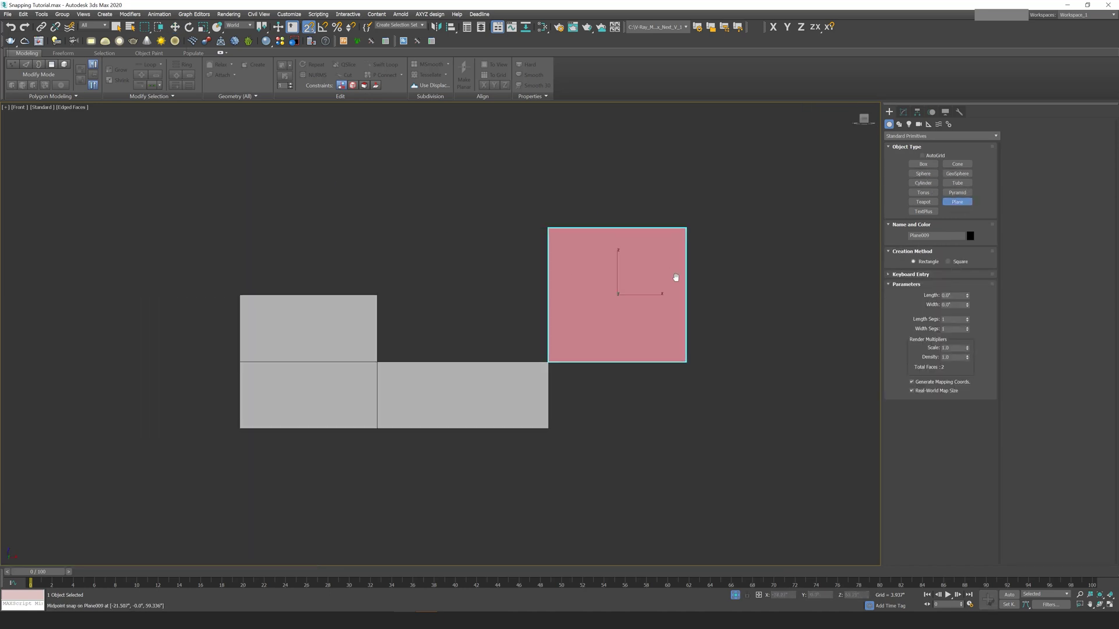
key("w")
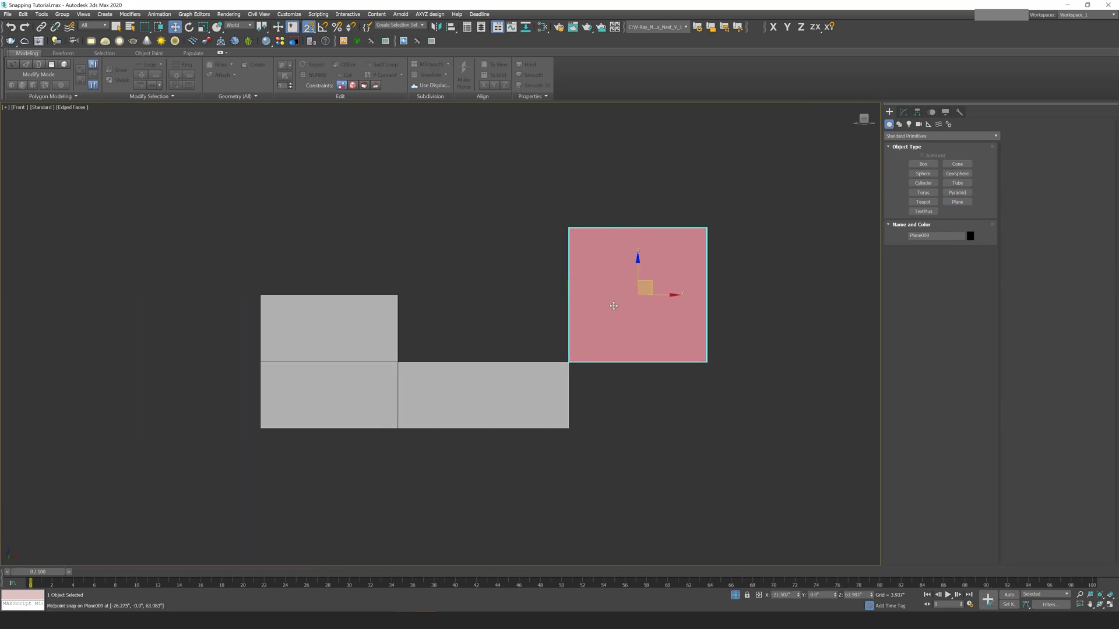
Move the pink square out of the grey planes' depth in an angled view, to about 9.6" along Y and slightly up.
mouse_move(614, 306)
middle_mouse_down("alt")
mouse_move(661, 321)
mouse_move(624, 300)
middle_mouse_up("alt")
left_click_drag(619, 293, 497, 275)
left_click_drag(491, 273, 487, 273)
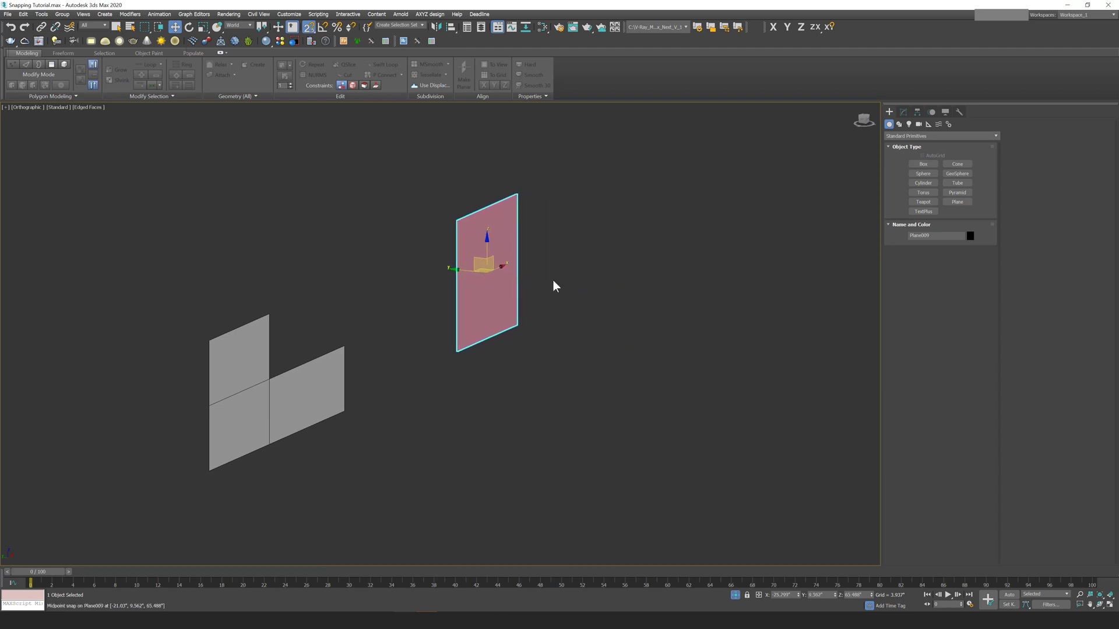
In the front view, snap the pink square's lower-left corner to the right grey plane's upper-right corner.
key("f")
scroll(611, 303, "down", 2)
scroll(618, 248, "up", 10)
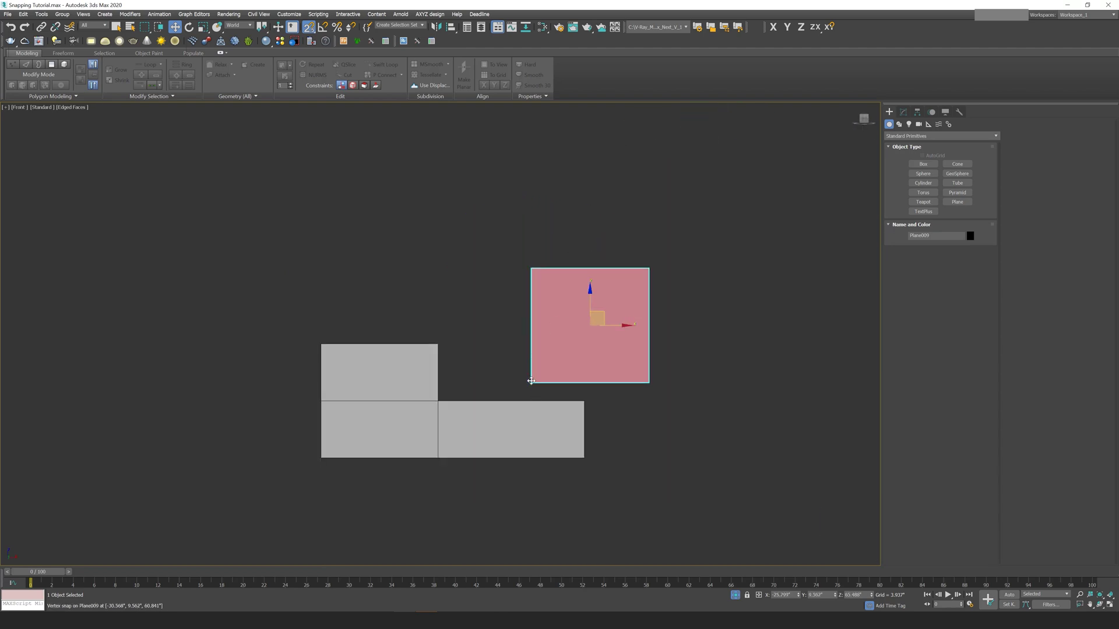
left_click(533, 384)
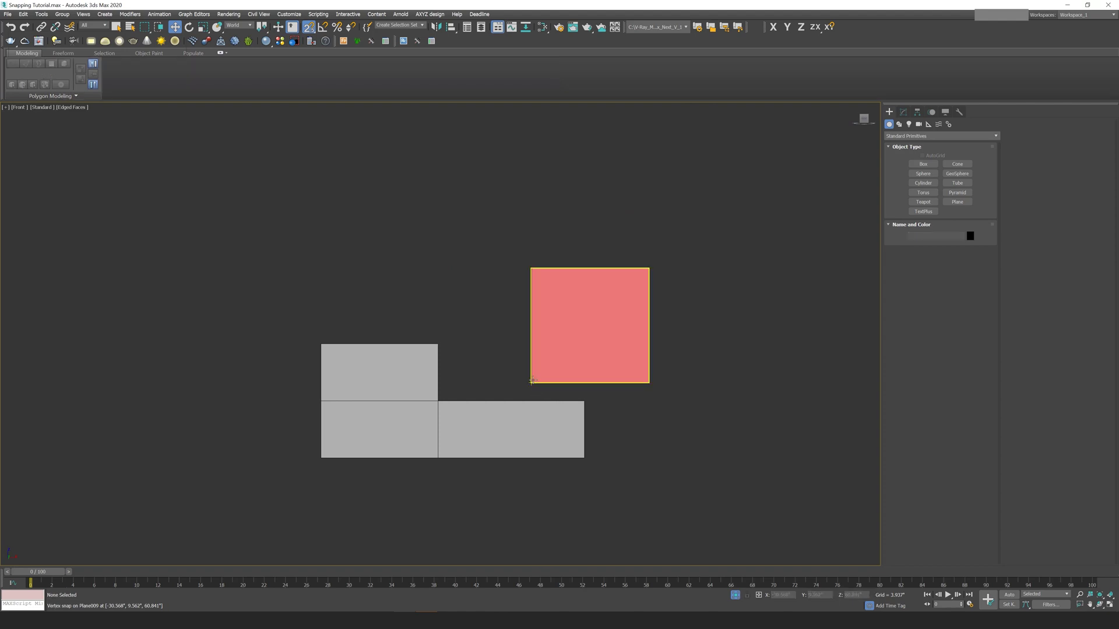
left_click(531, 382)
left_click_drag(534, 383, 585, 401)
middle_click_drag(646, 358, 655, 332)
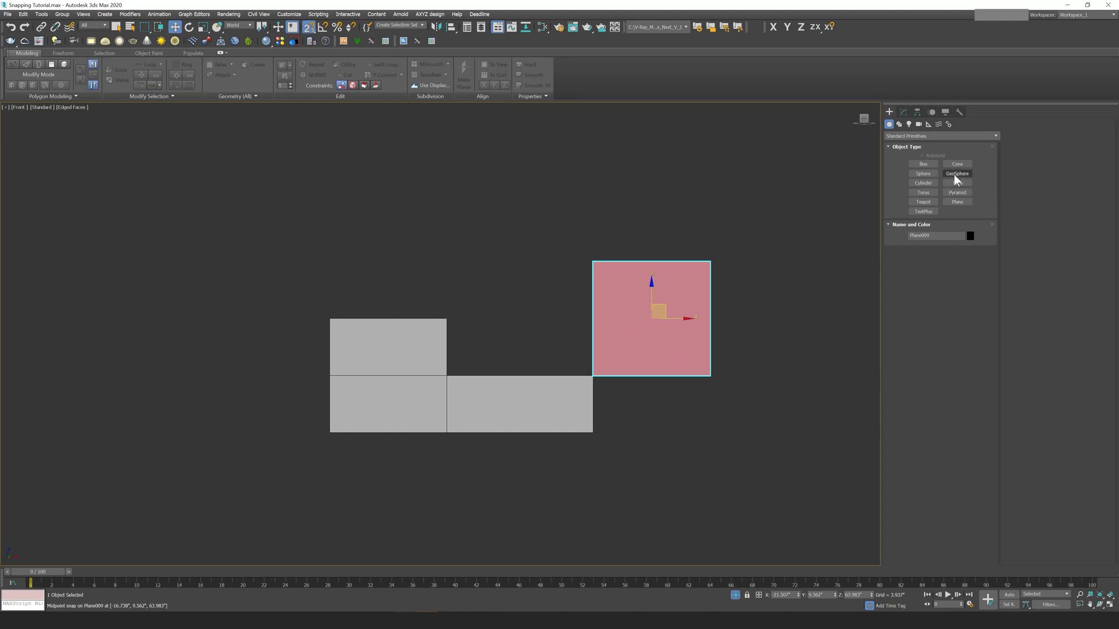
Draw a plane from the inner corner of the grey planes to the upper-left corner of the pink square.
left_click(958, 202)
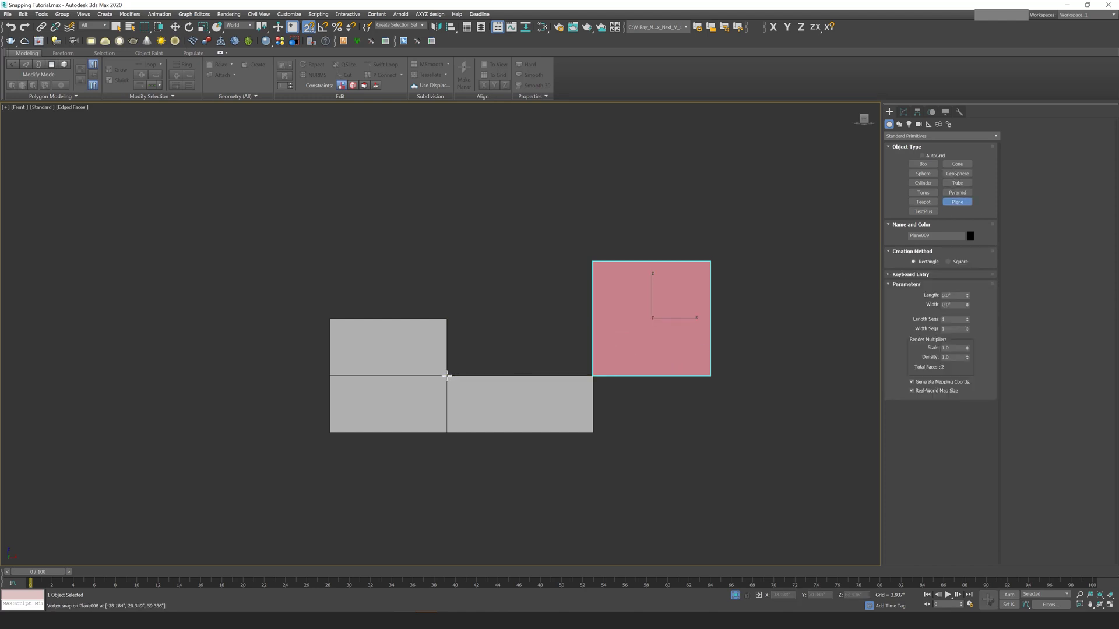
left_click_drag(447, 376, 590, 261)
scroll(594, 260, "down", 5)
key("w")
Examine the new plane's depth relative to the grey planes and pink square from angled and front views.
middle_click_drag(604, 243, 613, 278, "alt")
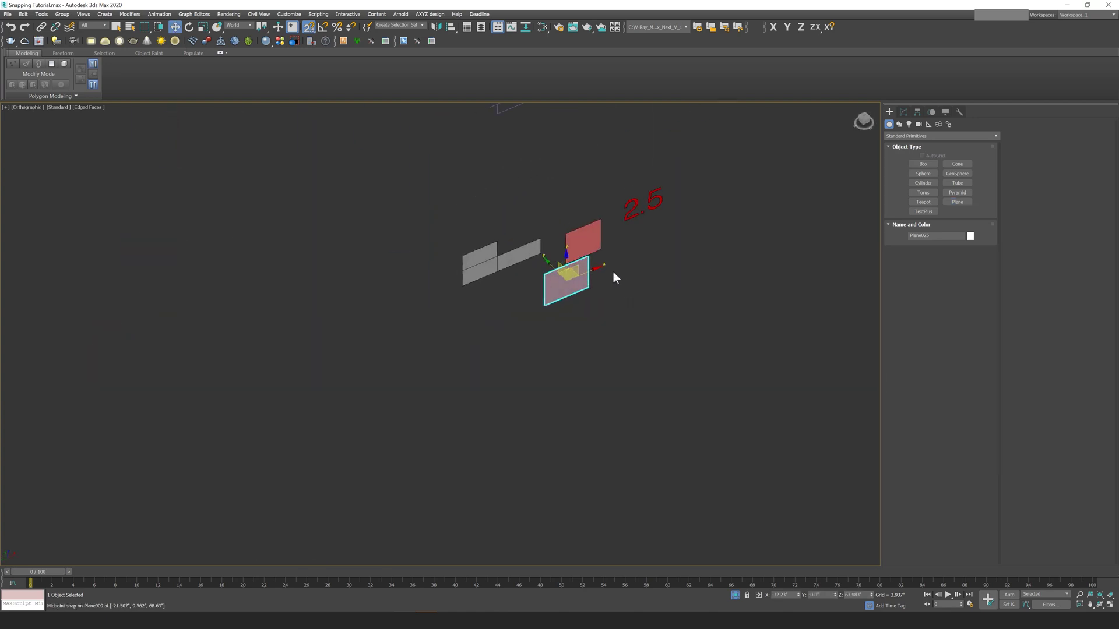
middle_click_drag(685, 273, 605, 289, "alt")
scroll(605, 288, "down", 6)
scroll(604, 286, "up", 2)
scroll(557, 282, "up", 5)
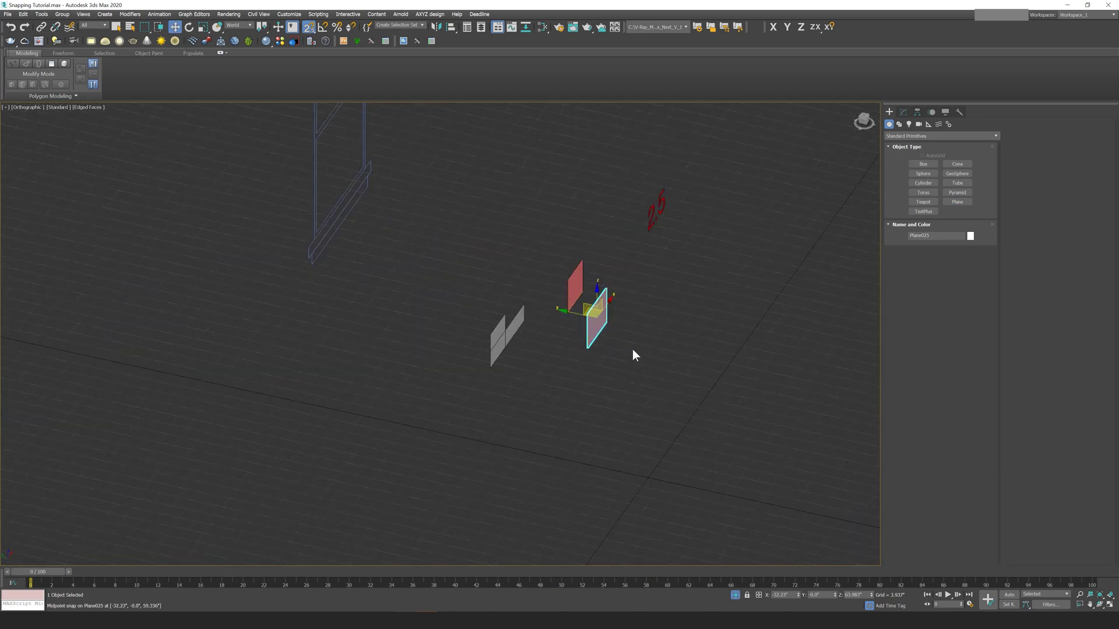
key("f")
scroll(568, 333, "down", 8)
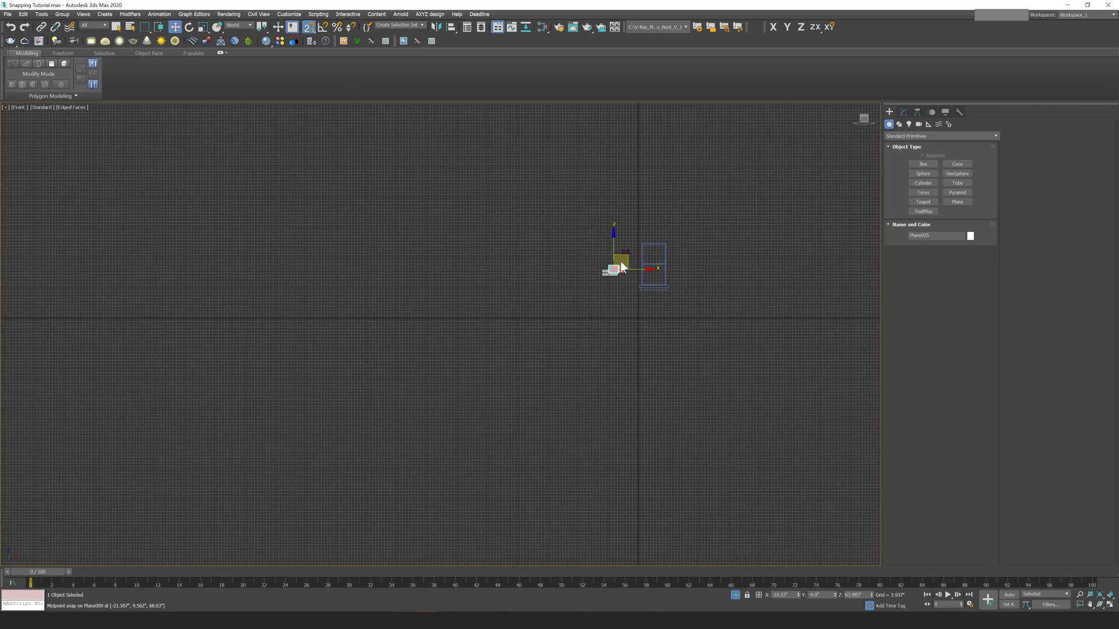
scroll(623, 257, "up", 6)
middle_click_drag(623, 257, 487, 239)
scroll(567, 351, "up", 5)
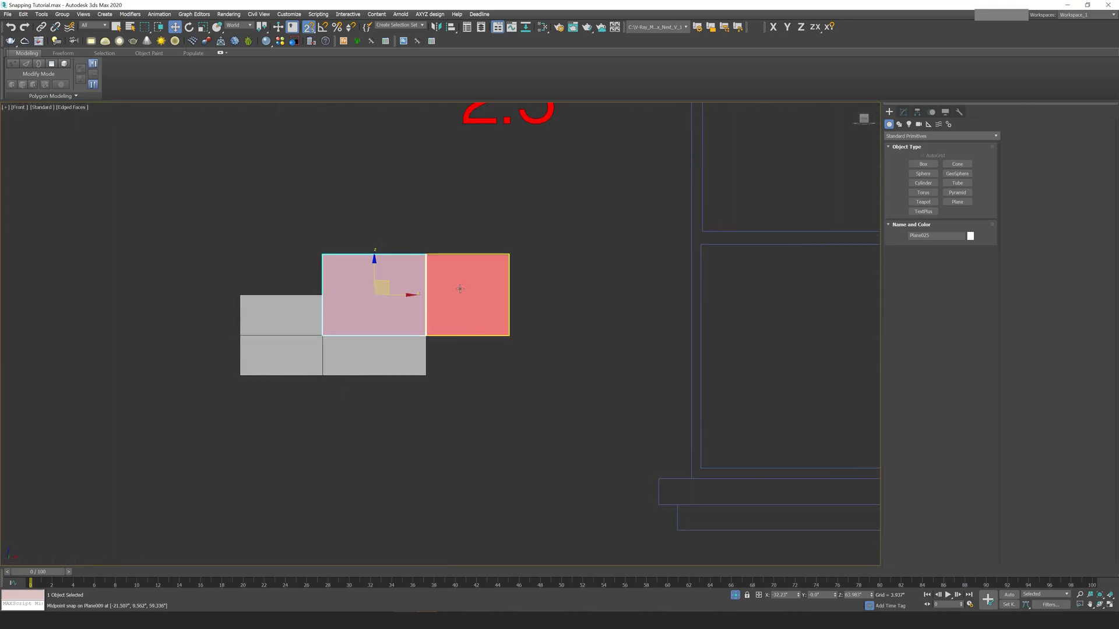
middle_click_drag(559, 271, 383, 286)
scroll(367, 250, "down", 5)
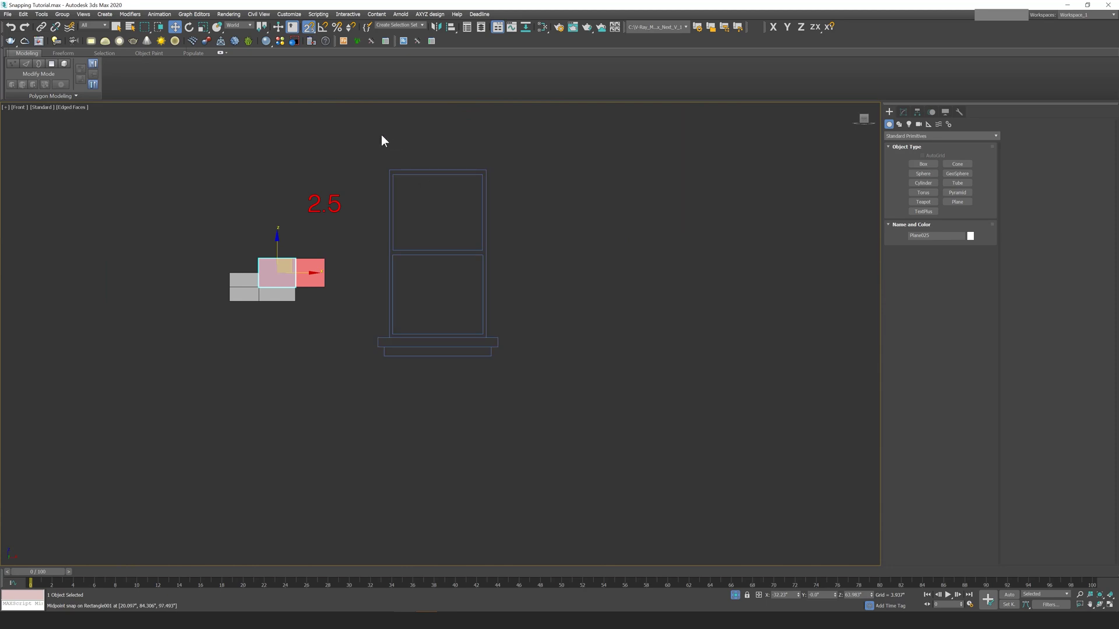
In the front view, draw a plane corner to corner over the upper sill of the window outline.
middle_click_drag(449, 159, 568, 169)
left_click_drag(767, 456, 765, 454)
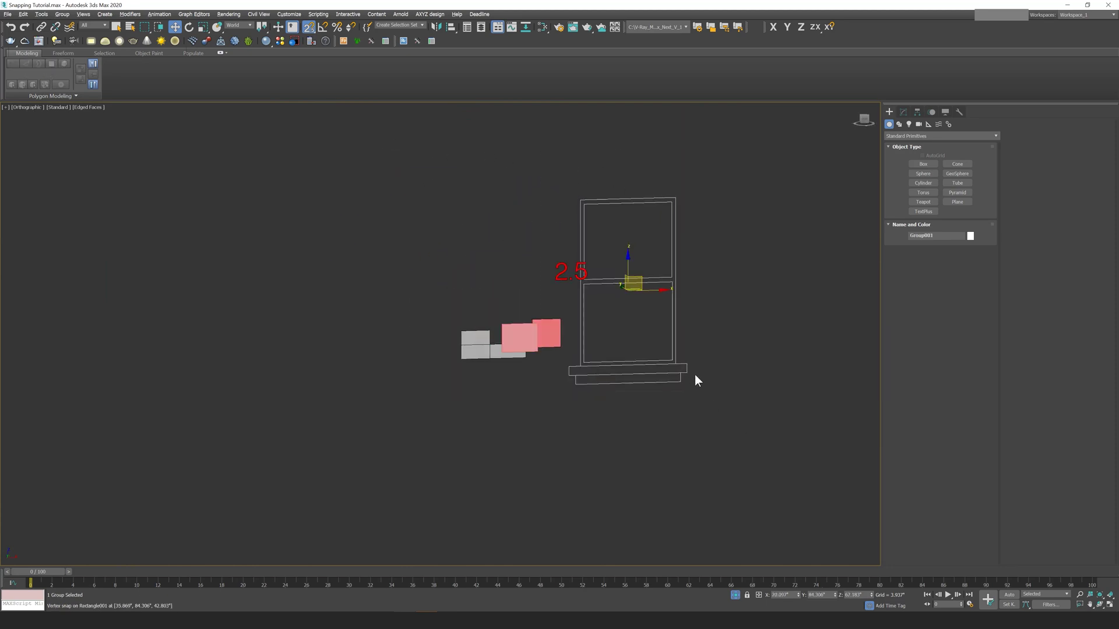
middle_click_drag(695, 379, 569, 364, "alt")
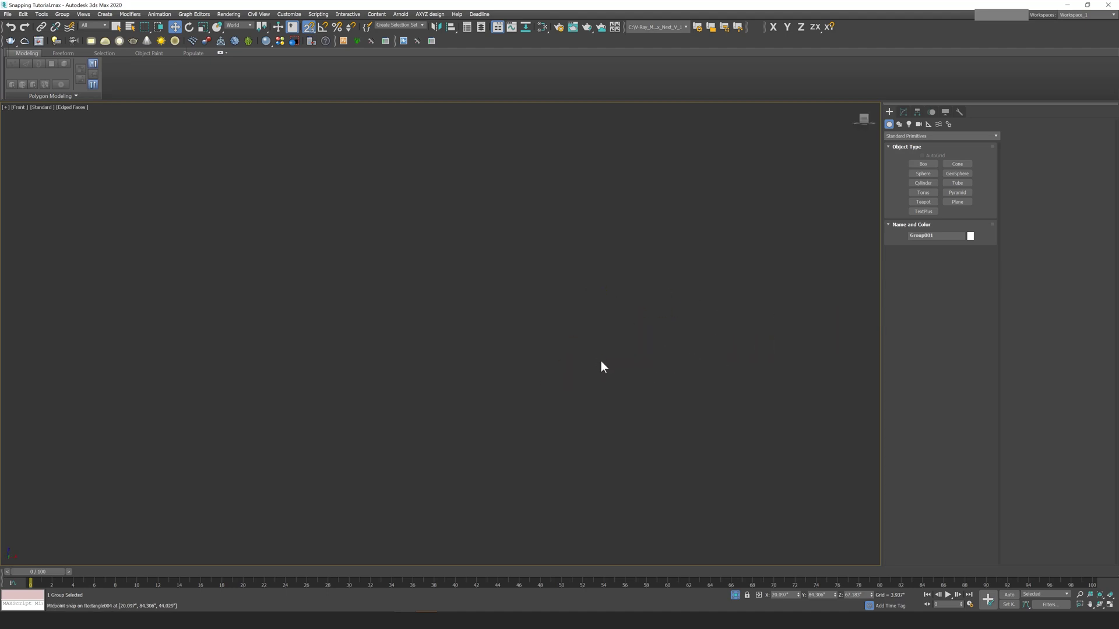
scroll(600, 361, "down", 3)
middle_click_drag(706, 263, 440, 385)
scroll(441, 385, "up", 1)
scroll(563, 352, "up", 2)
middle_click_drag(622, 363, 381, 486)
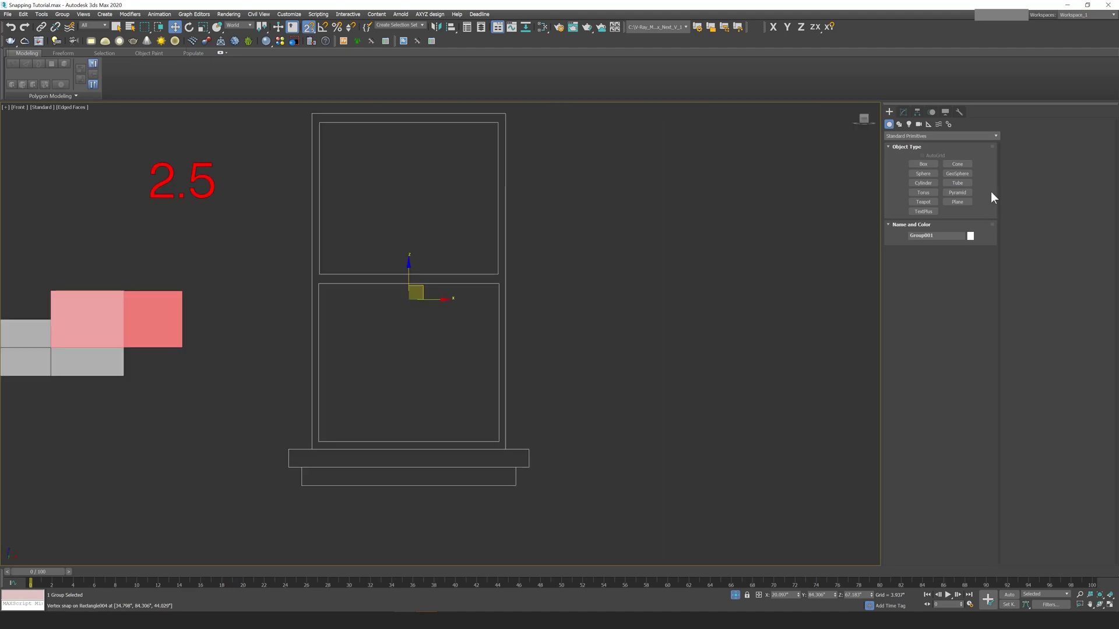
left_click_drag(289, 448, 531, 464)
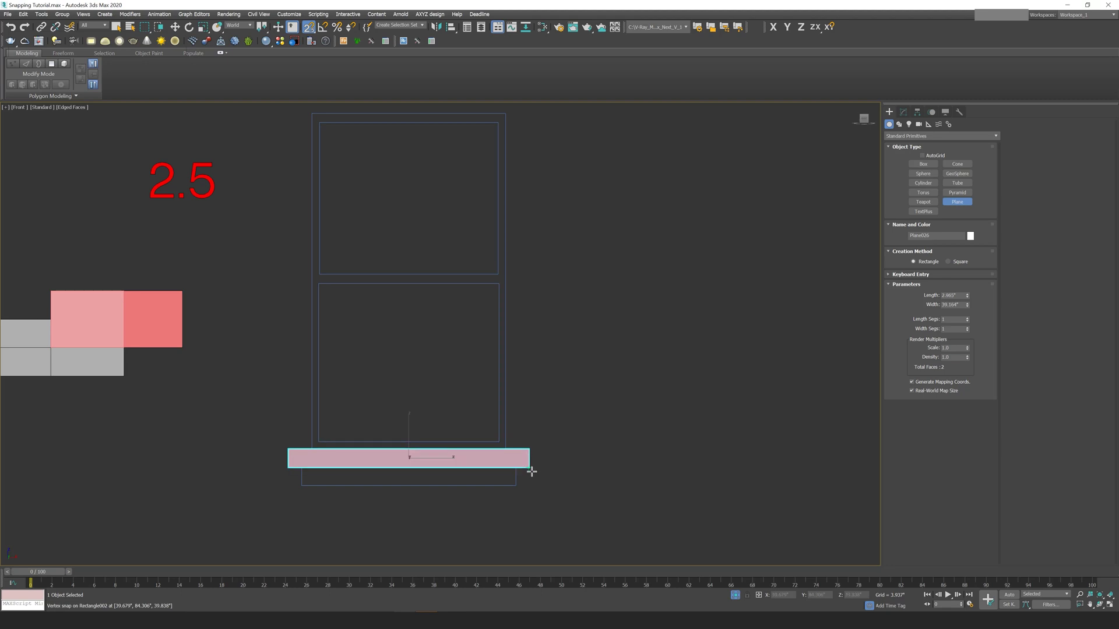
Draw a second plane over the lower sill of the window outline, directly below the first sill plane.
middle_click_drag(550, 453, 581, 465, "alt")
key("f")
scroll(681, 379, "up", 5)
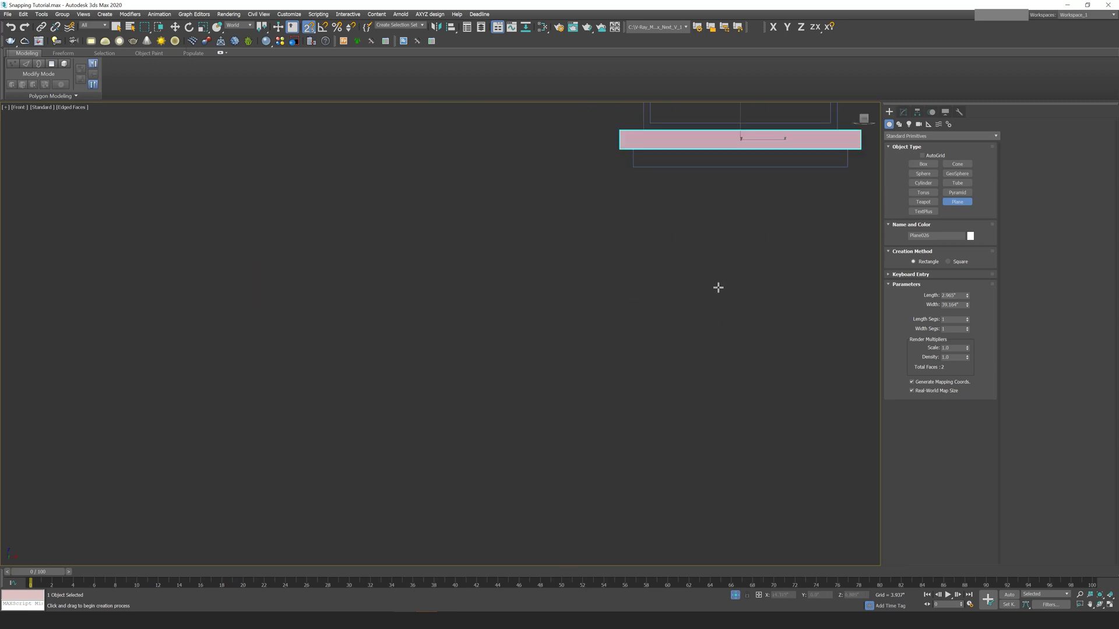
middle_click_drag(716, 216, 449, 406)
left_click_drag(332, 324, 633, 297)
scroll(620, 291, "down", 3)
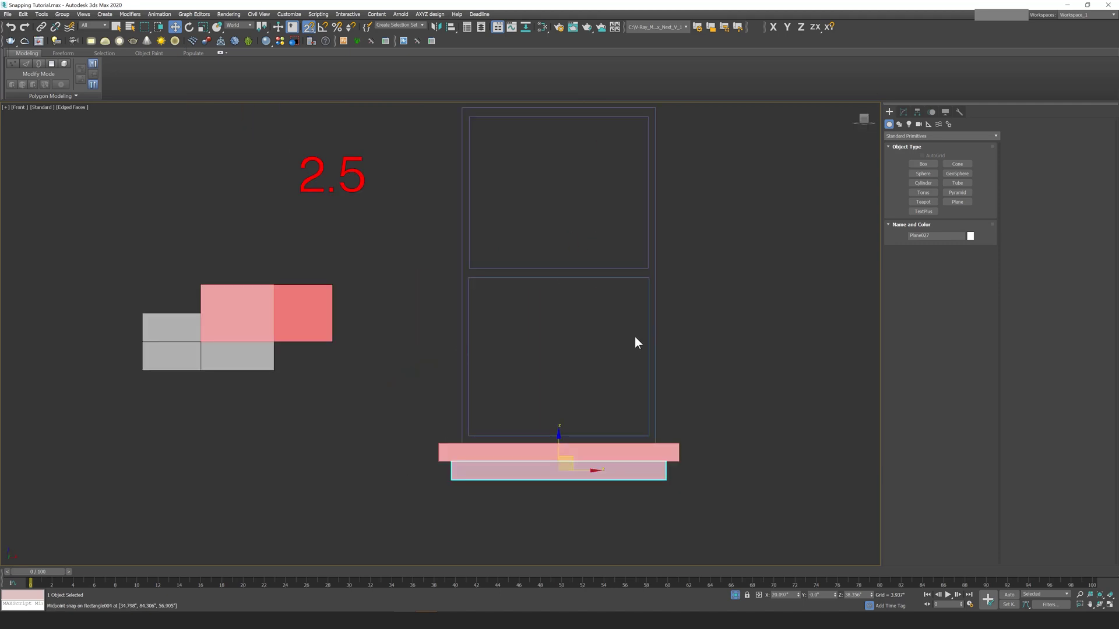
scroll(635, 337, "down", 2)
scroll(634, 337, "up", 2)
scroll(642, 332, "down", 3)
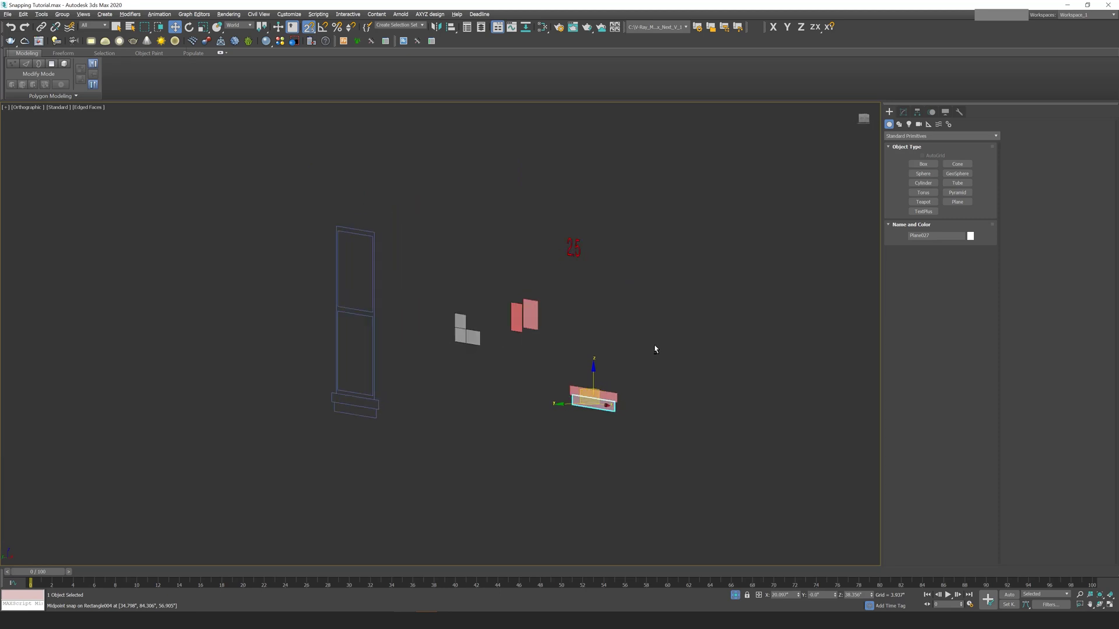
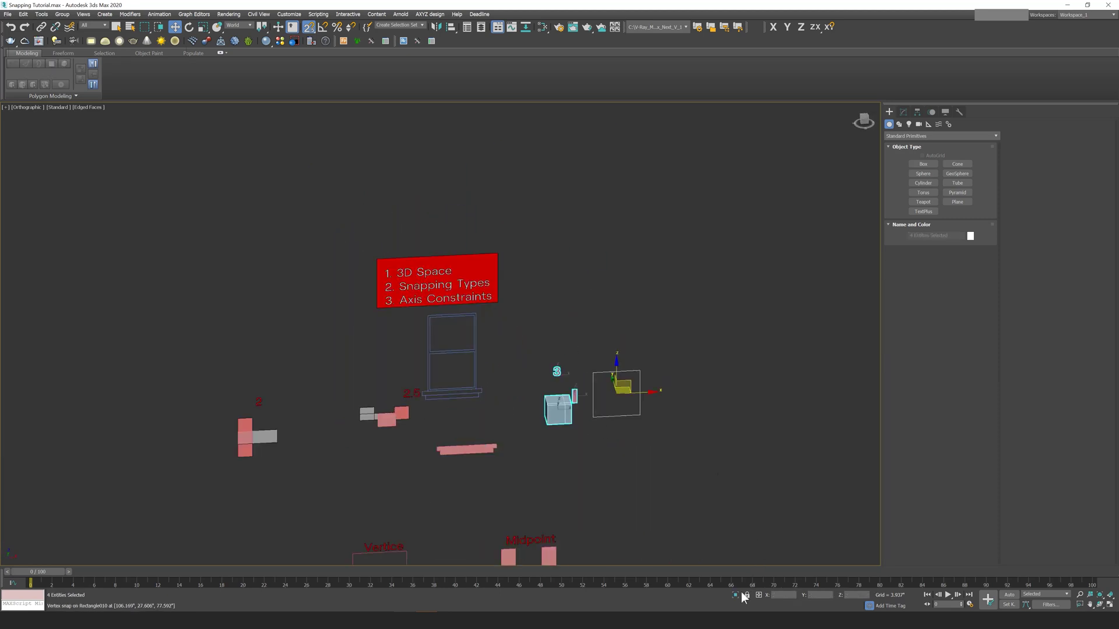
Isolate the 3 example's label, box, small pink plane and large square outline, and clear the selection.
scroll(470, 285, "down", 2)
middle_click_drag(473, 285, 591, 274)
left_click(602, 360)
Switch to 3D snapping and place the pink plane's lower edge midpoint where the seams cross on top of the box.
left_click(482, 303)
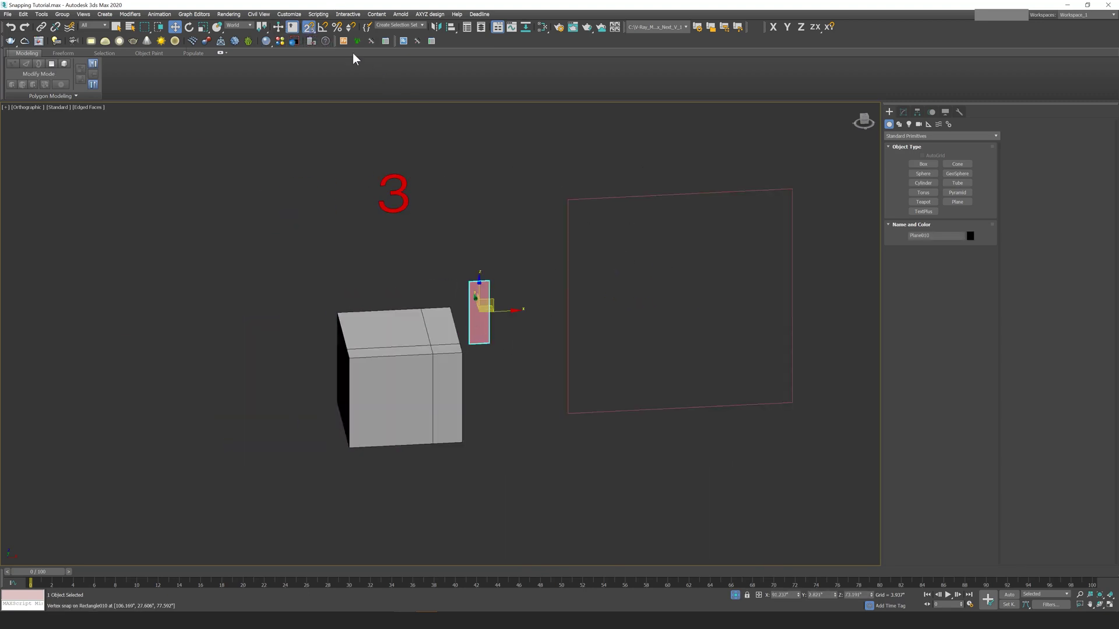
left_click_drag(315, 35, 315, 74)
left_click(488, 374)
scroll(488, 353, "up", 3)
left_click_drag(481, 339, 368, 291)
scroll(560, 302, "down", 4)
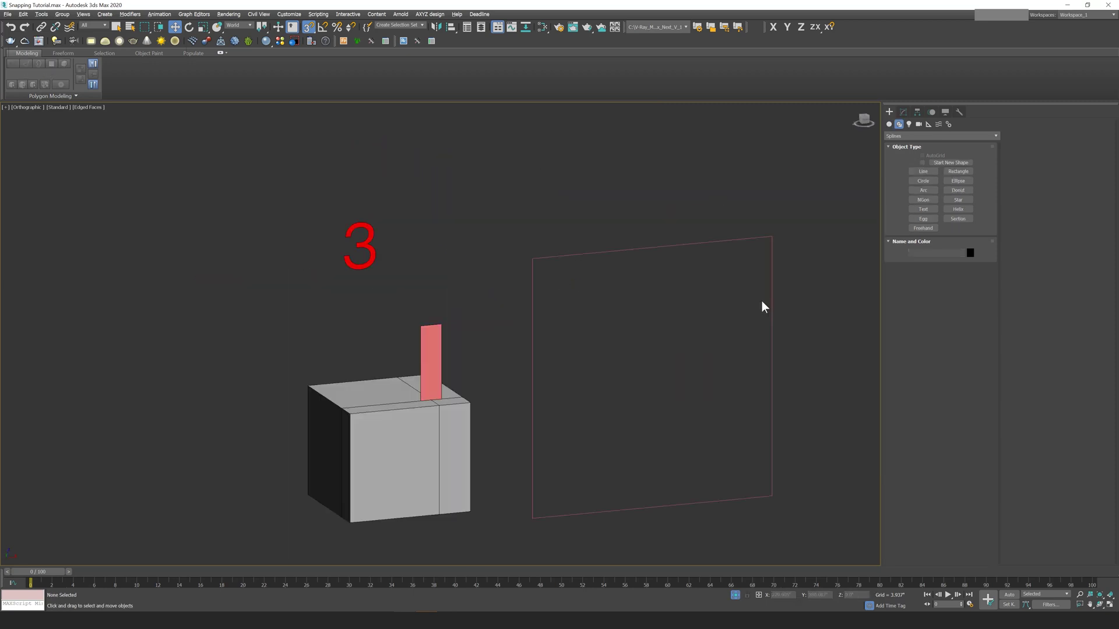
Switch to 2.5D snapping and trace the large square outline corner to corner with a rectangle in the front view.
left_click_drag(505, 201, 625, 312)
middle_click_drag(664, 269, 597, 282)
key("f")
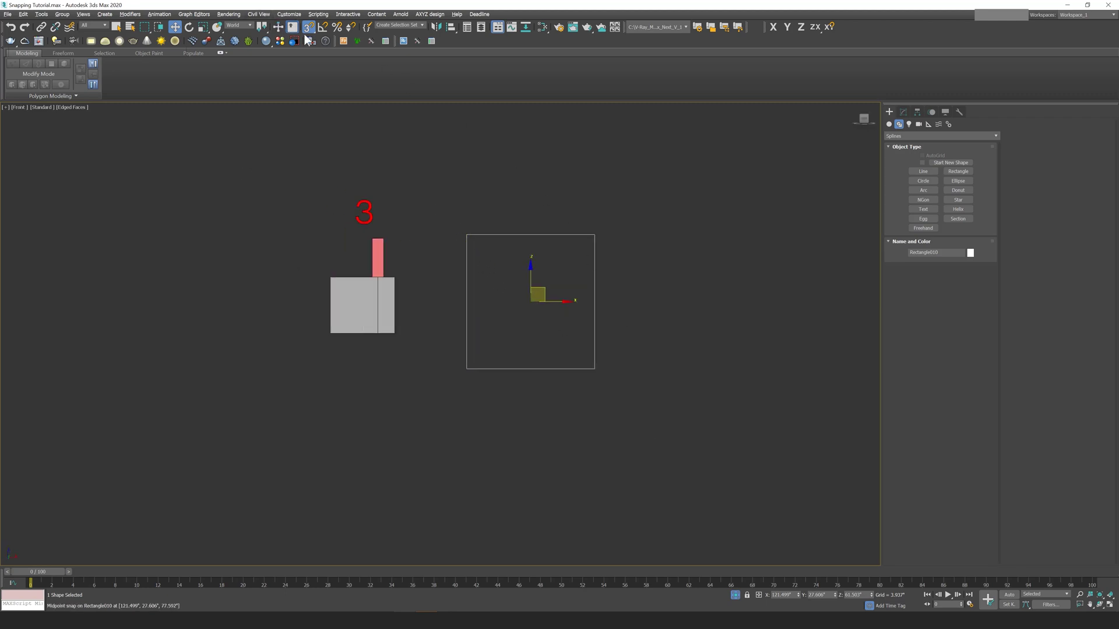
left_click_drag(308, 28, 310, 57)
left_click(958, 171)
left_click_drag(466, 235, 594, 368)
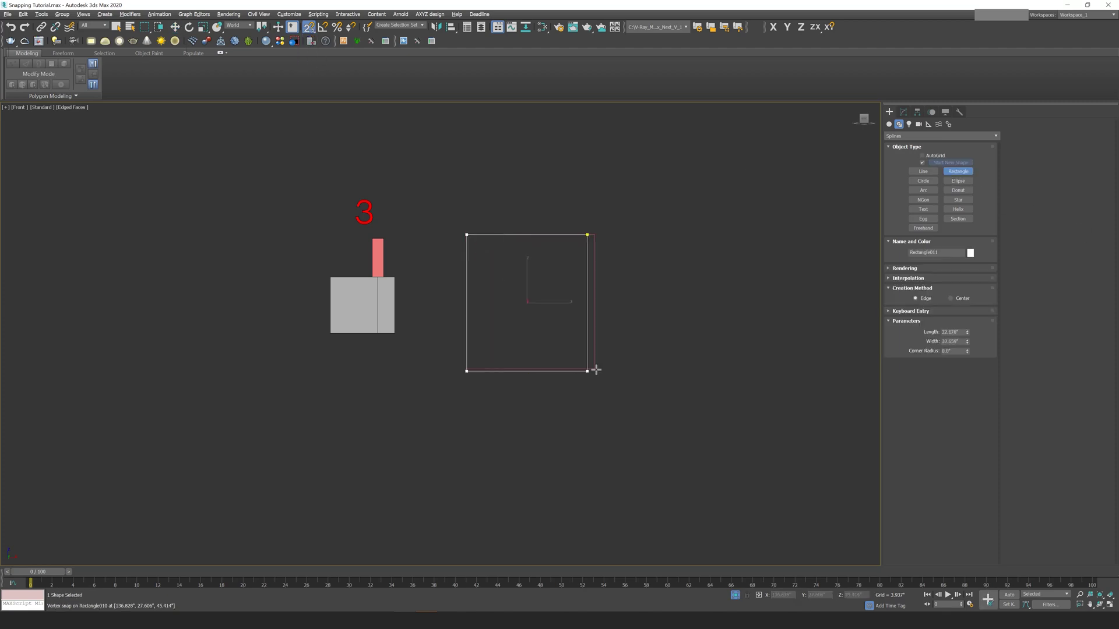
right_click(626, 352)
scroll(627, 344, "down", 2)
middle_click_drag(627, 344, 636, 396, "alt")
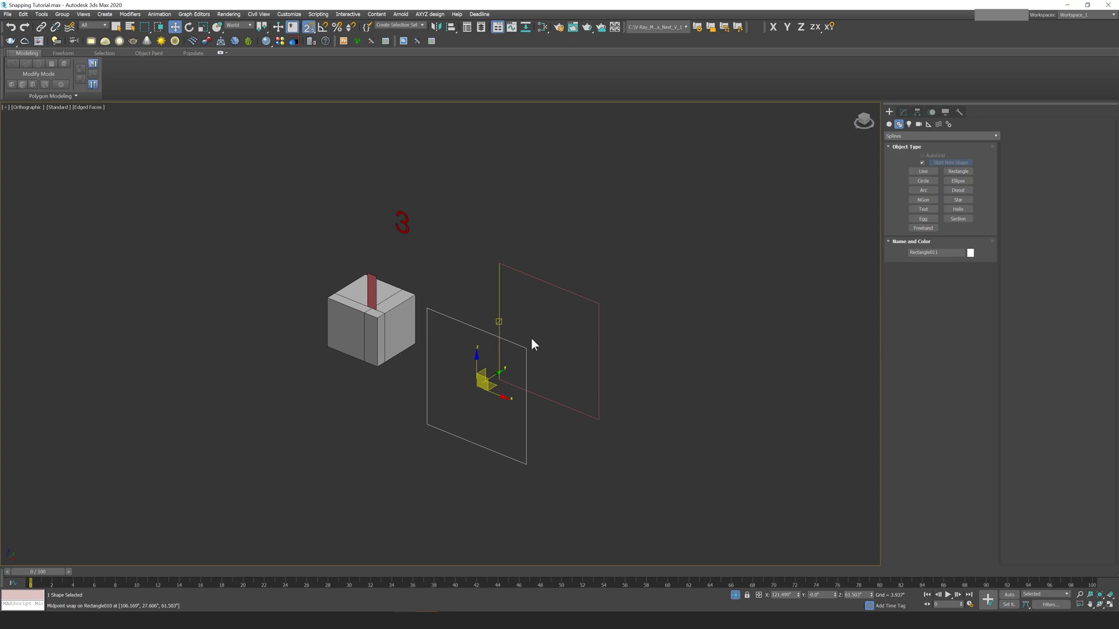
With 2.5D snapping, try joining the upper-right, upper-left and lower-right corners of the two square outlines with lines in the angled view.
left_click(926, 172)
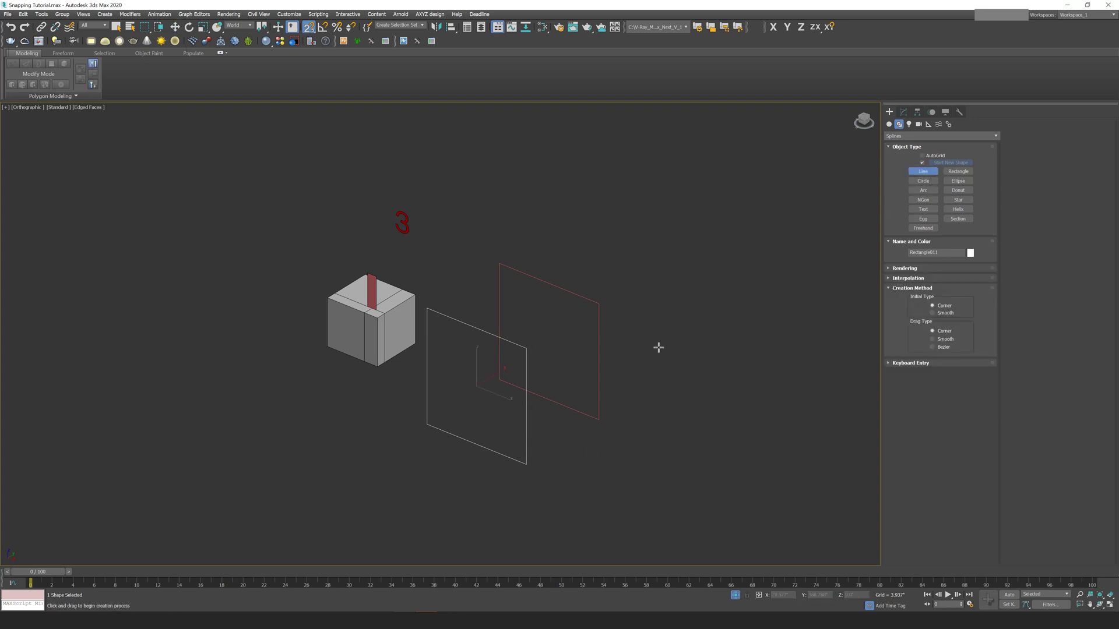
left_click(526, 348)
left_click(602, 303)
right_click(600, 295)
left_click(428, 308)
left_click(500, 265)
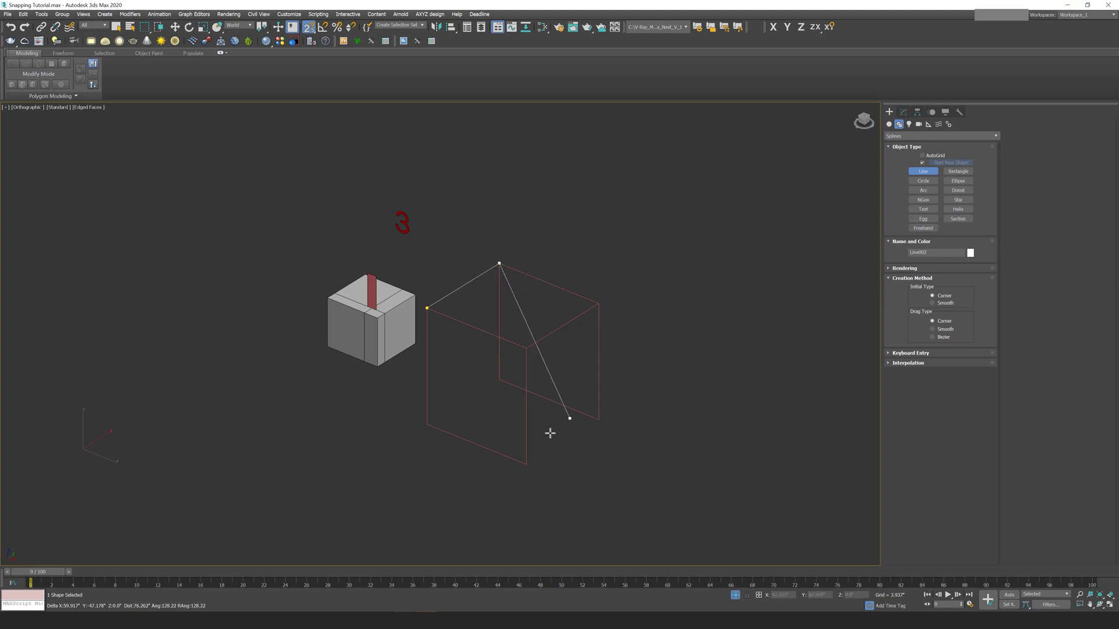
left_click(538, 465)
left_click(600, 418)
right_click(619, 397)
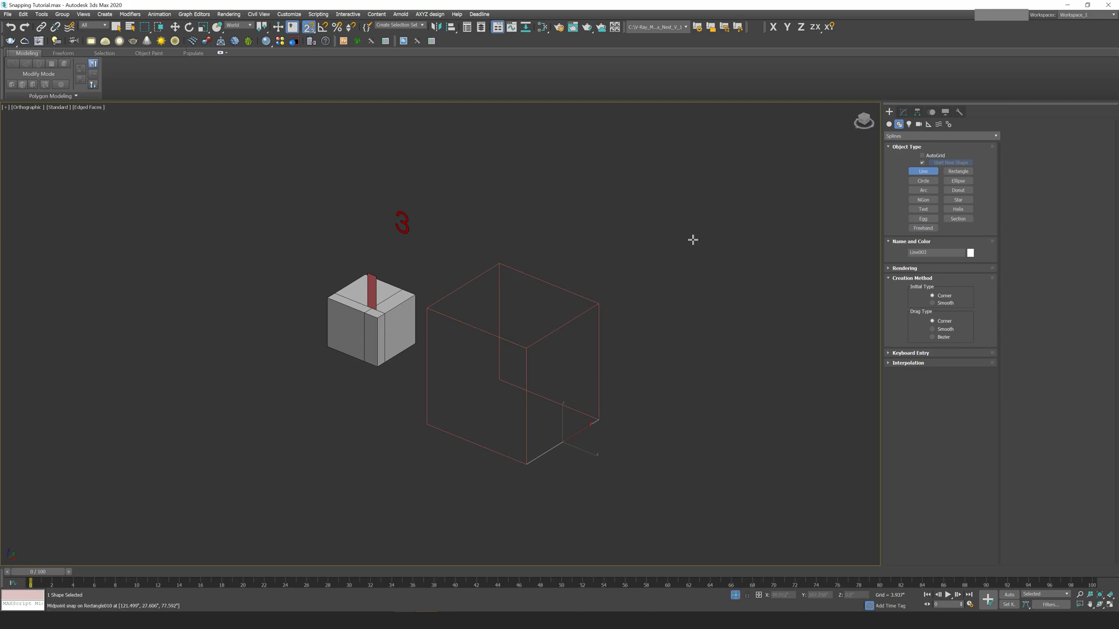
Select the three misplaced connecting lines and delete them.
middle_click_drag(596, 315, 691, 219, "alt")
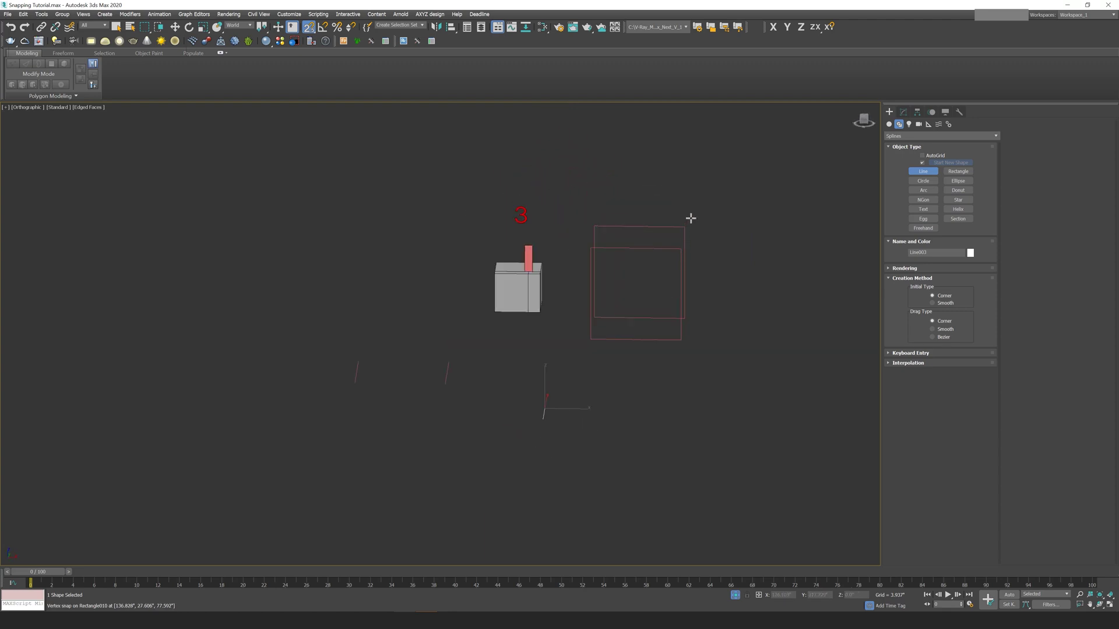
key("w")
left_click_drag(218, 357, 218, 357)
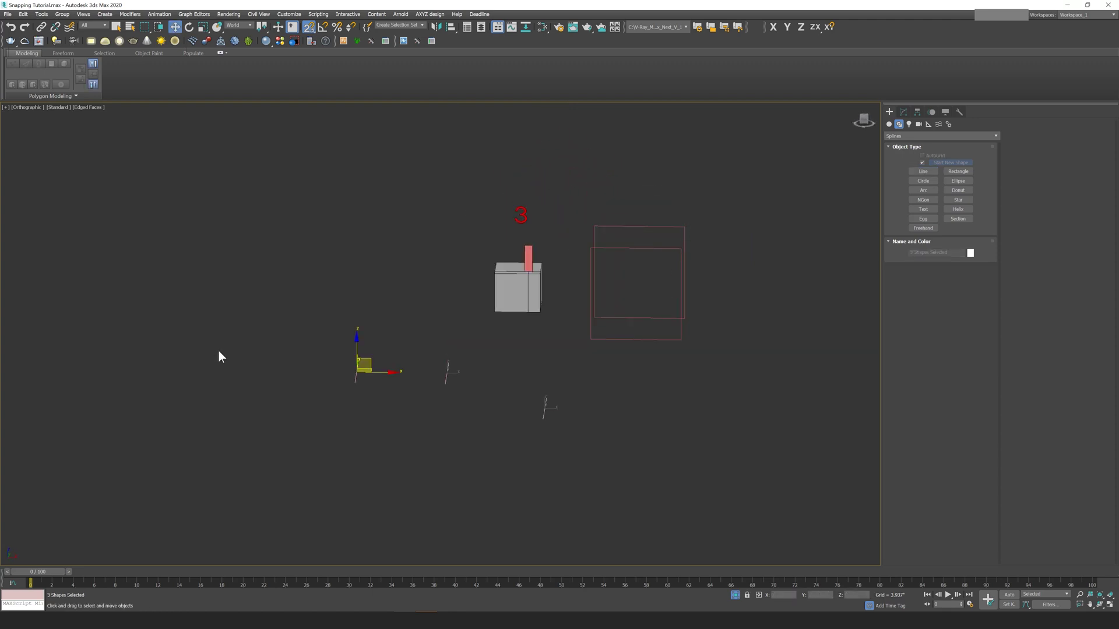
key("Delete")
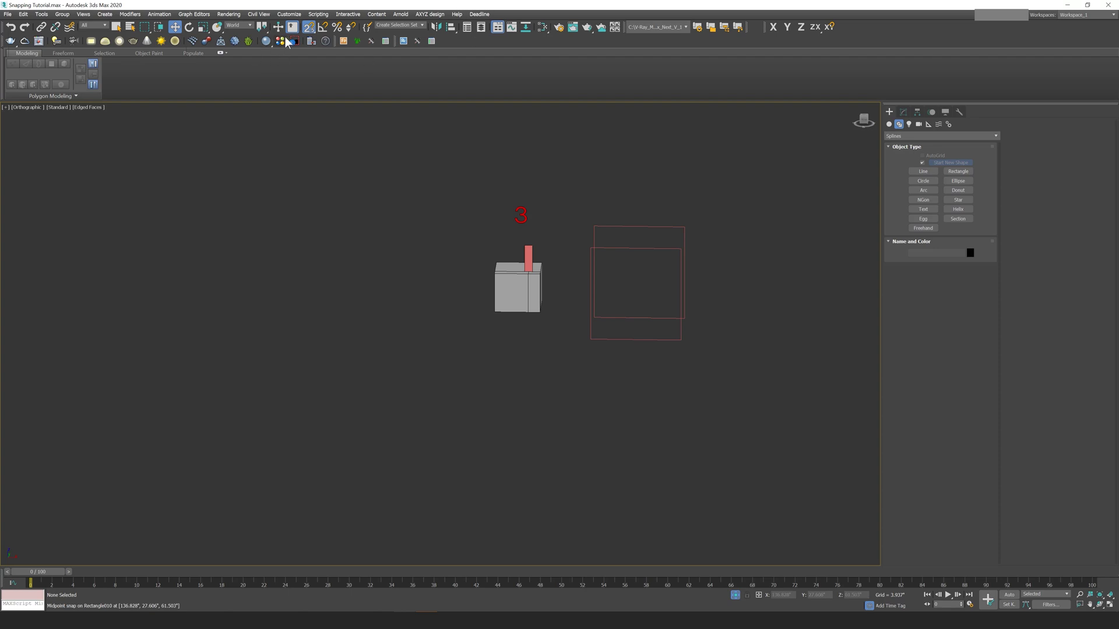
Switch to 3D snapping and draw lines joining the upper-right and lower-right corners of the two square outlines.
left_click_drag(309, 29, 309, 68)
scroll(705, 256, "up", 2)
middle_click_drag(702, 260, 542, 332, "alt")
scroll(542, 332, "down", 2)
middle_click_drag(542, 332, 738, 201)
scroll(419, 322, "up", 3)
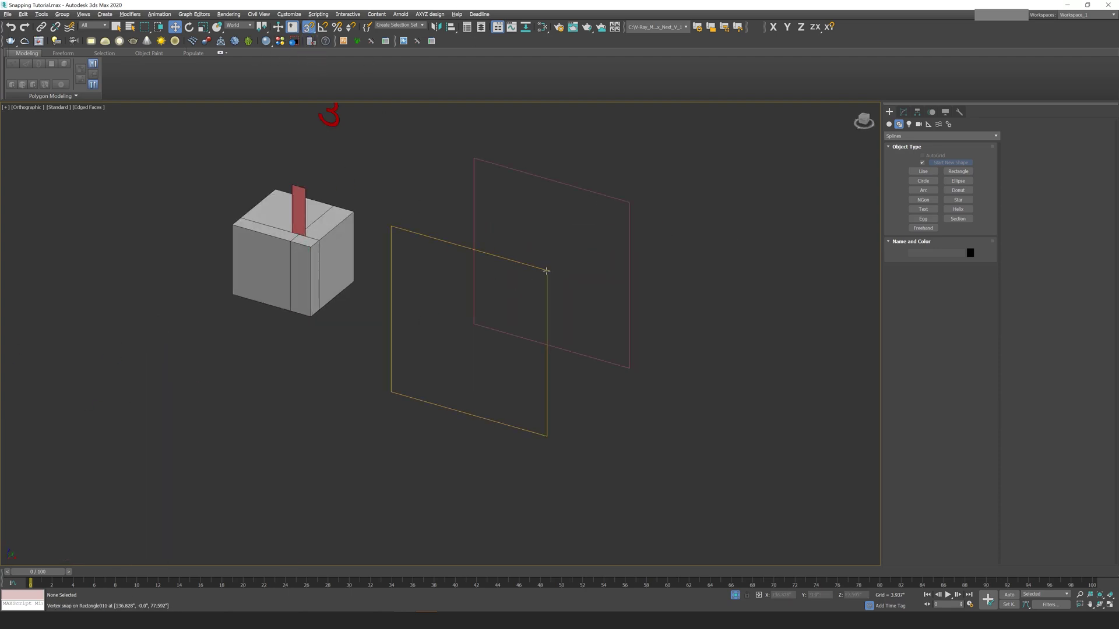
left_click(924, 172)
left_click(546, 271)
left_click(548, 436)
left_click(631, 367)
right_click(631, 368)
Draw lines joining the lower-left and upper-left corners of the two square outlines, then end line creation.
left_click(391, 390)
left_click(474, 324)
right_click(474, 325)
left_click(385, 229)
left_click(474, 158)
right_click(474, 158)
scroll(475, 159, "down", 5)
scroll(474, 159, "up", 5)
scroll(465, 187, "down", 5)
middle_click_drag(464, 187, 648, 208, "alt")
right_click(525, 199)
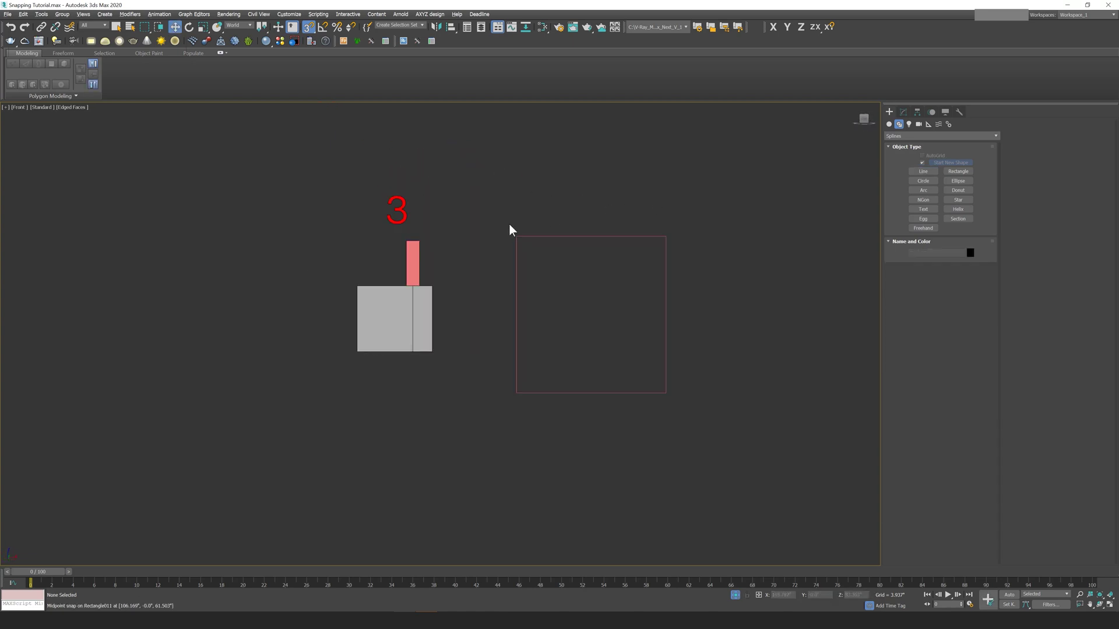
Exit isolation and bring the Vertice and Midpoint examples into view.
scroll(510, 229, "down", 5)
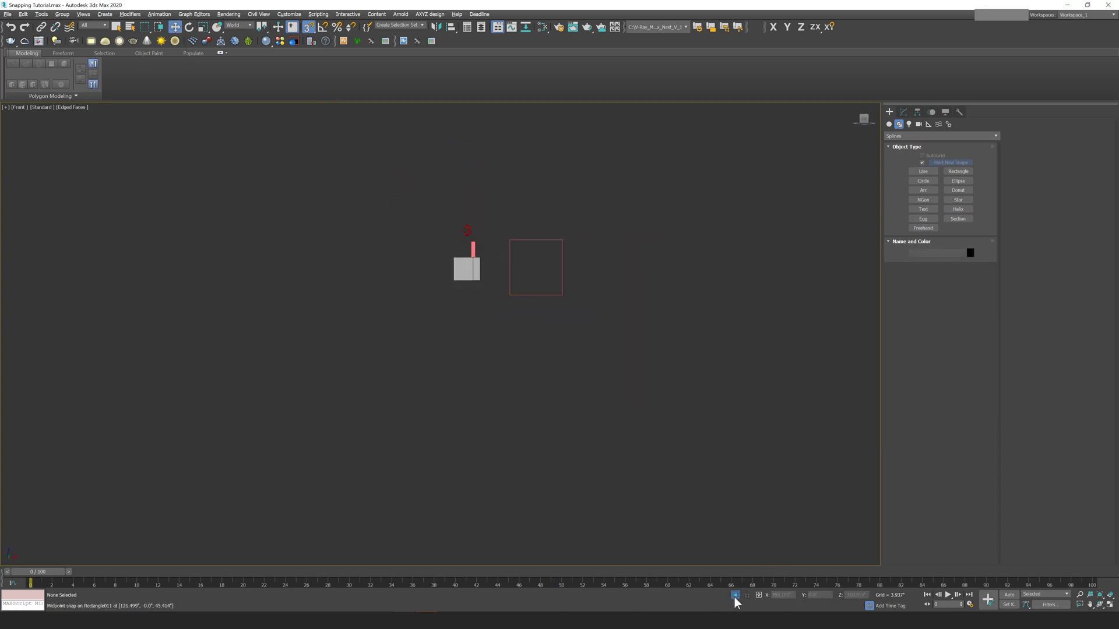
left_click(734, 596)
middle_click_drag(457, 242, 552, 260)
scroll(524, 299, "down", 3)
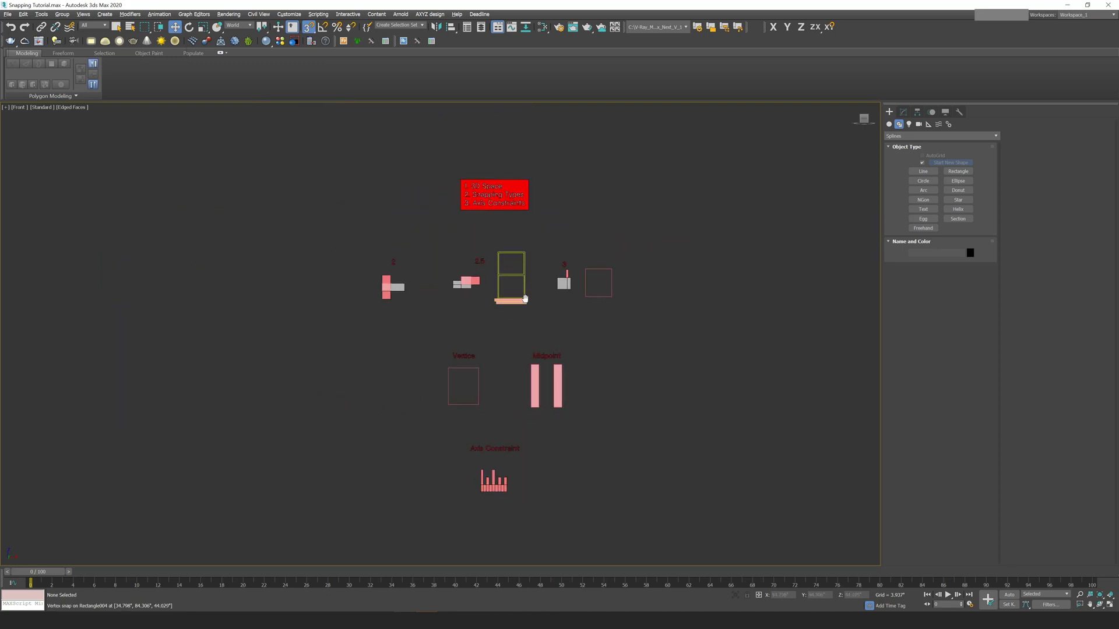
middle_click_drag(525, 298, 531, 305)
scroll(482, 162, "up", 3)
middle_click_drag(467, 459, 507, 334)
middle_click_drag(564, 381, 557, 269)
scroll(563, 309, "up", 3)
scroll(467, 385, "up", 2)
middle_click_drag(481, 382, 493, 301)
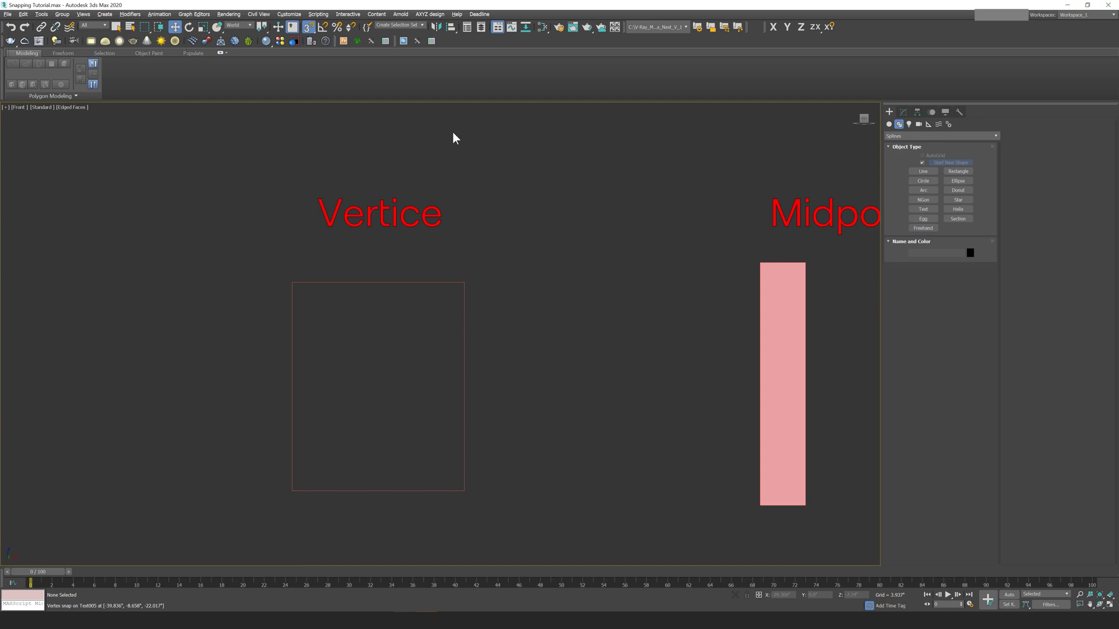
middle_click_drag(686, 309, 583, 343)
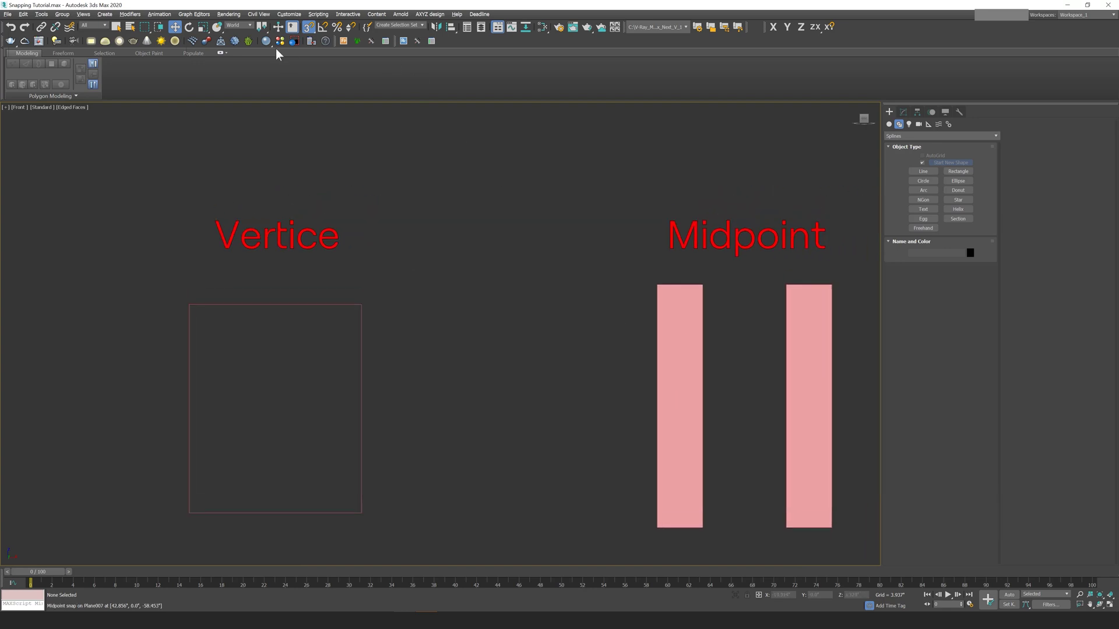
Open the grid and snap settings and enable Grid Points snapping alongside Vertex and Midpoint.
right_click(309, 28)
middle_click_drag(349, 250, 415, 225)
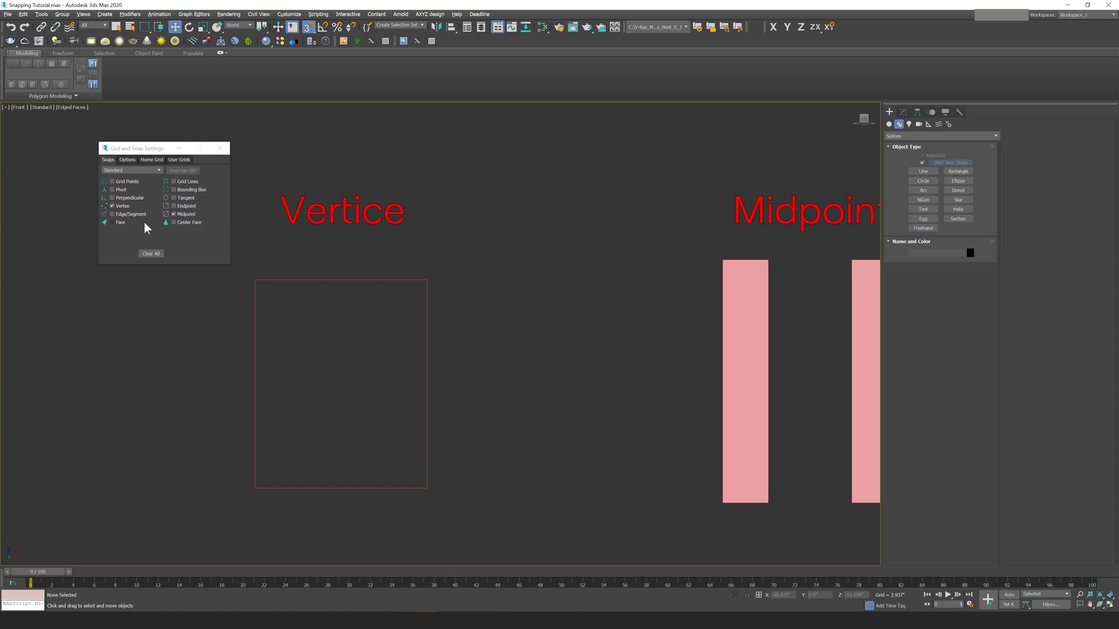
middle_click_drag(342, 262, 461, 274)
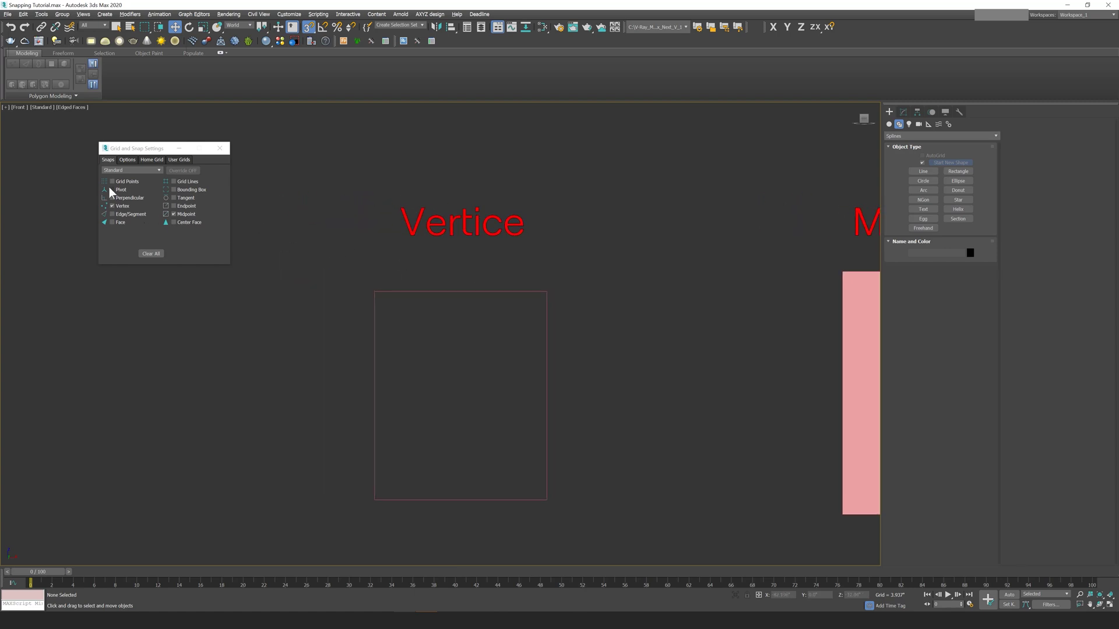
left_click(113, 182)
middle_click_drag(314, 238, 469, 235)
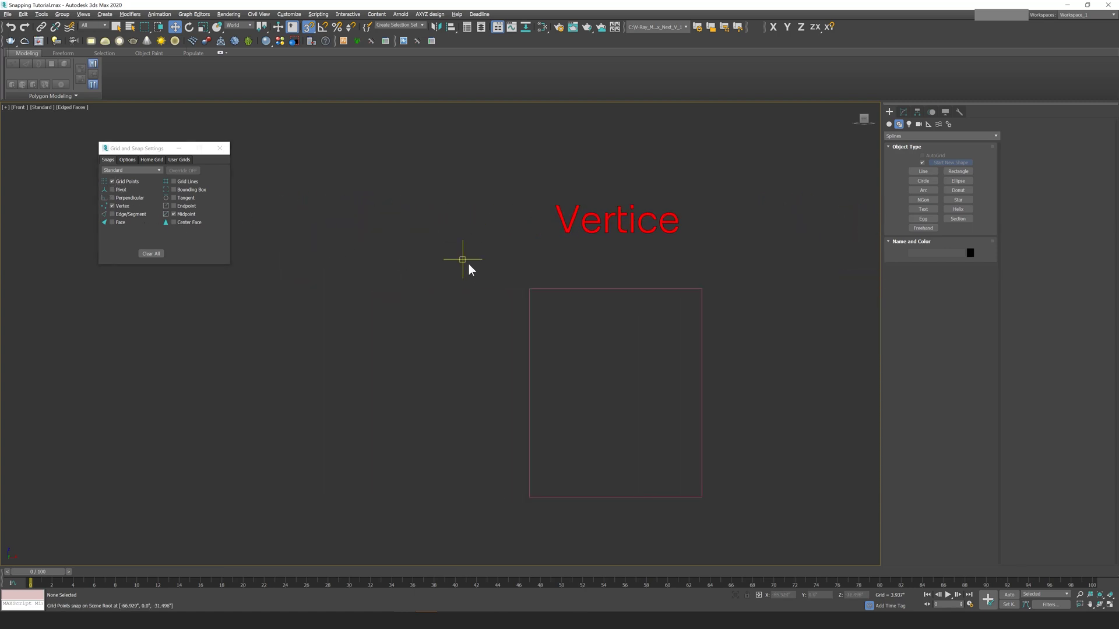
Draw a rectangle snapped to grid points in the empty area left of the Vertice outline.
scroll(466, 265, "down", 3)
left_click(958, 170)
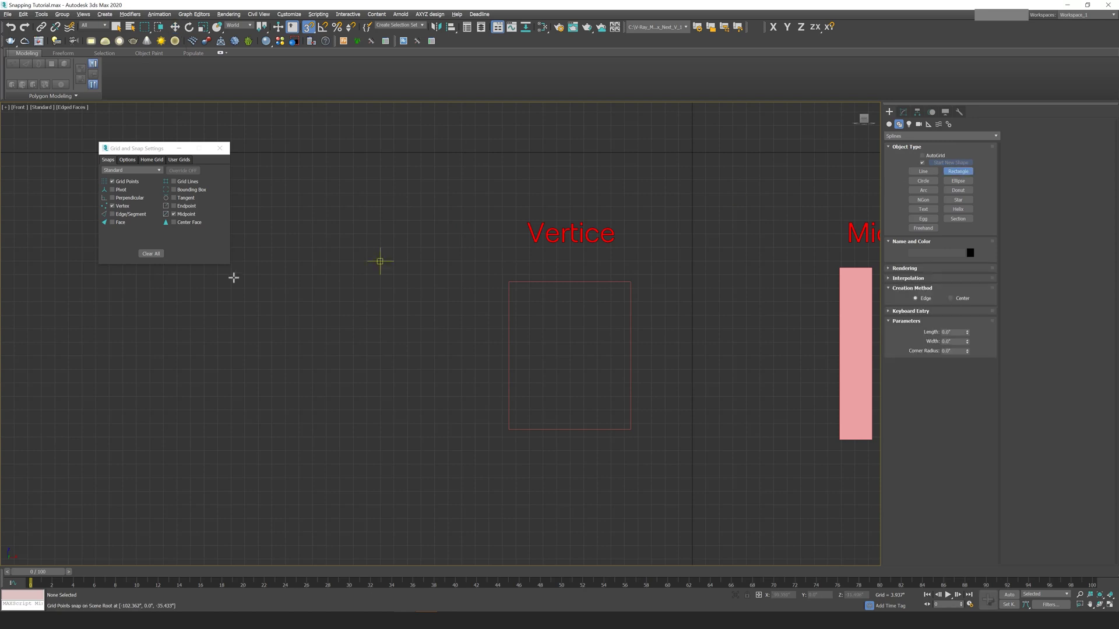
left_click_drag(298, 248, 407, 410)
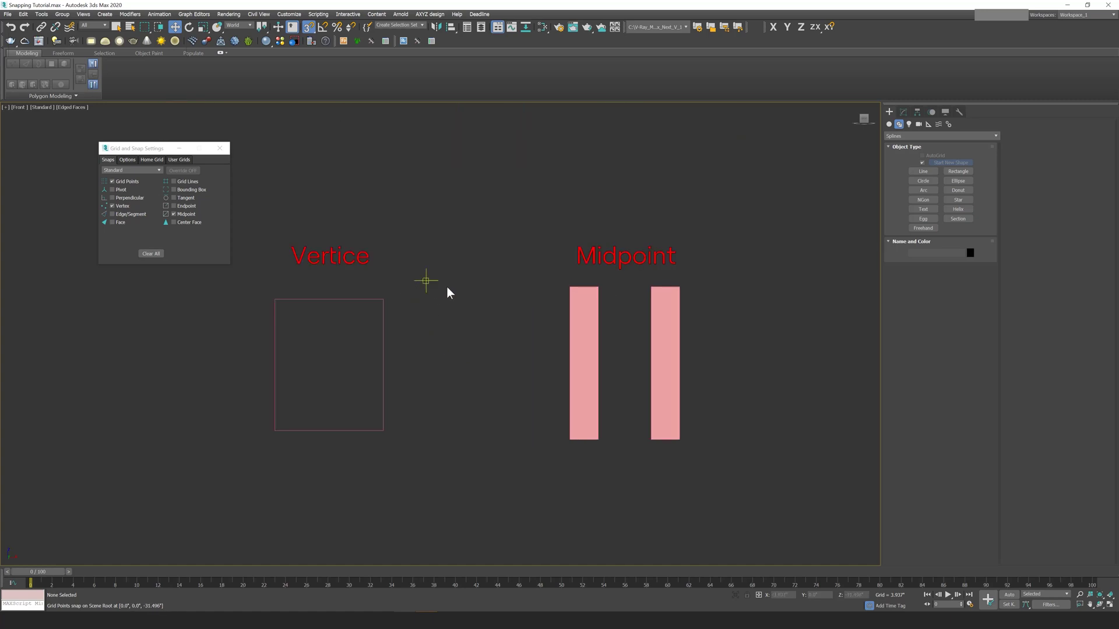
In an angled view, draw a line joining the upper-right corners of the two Vertice outlines.
middle_click_drag(449, 293, 499, 302, "alt")
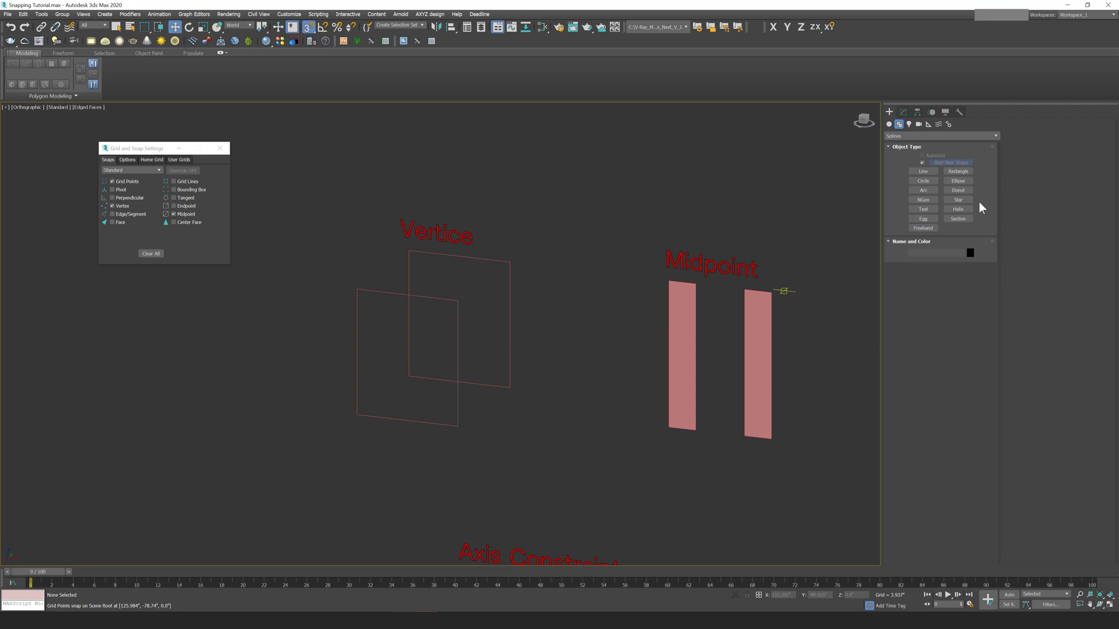
left_click(935, 171)
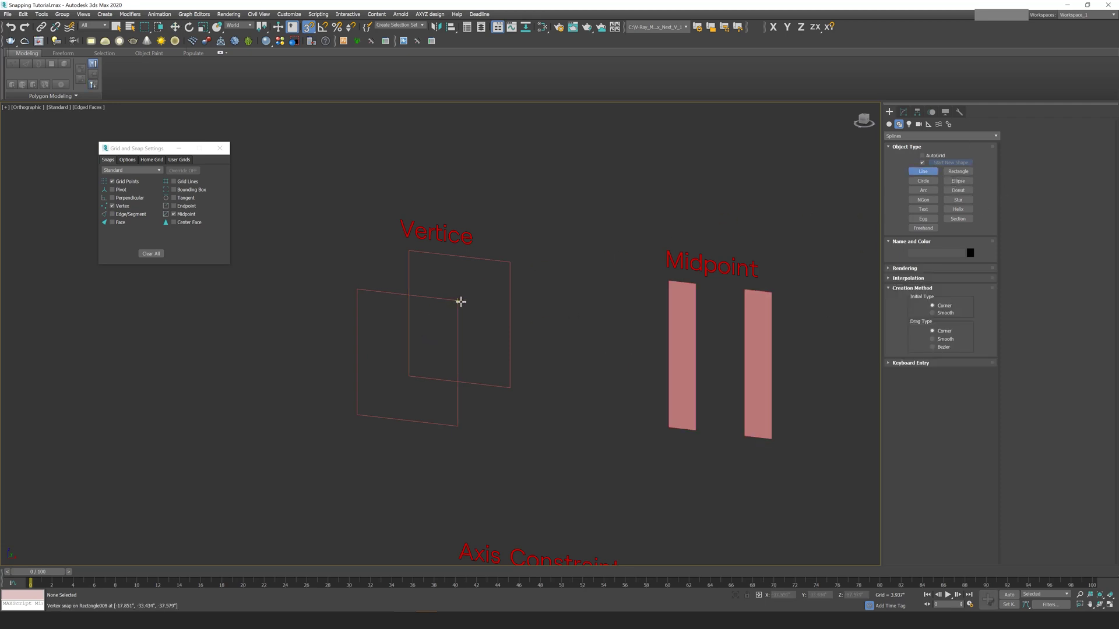
scroll(460, 301, "up", 2)
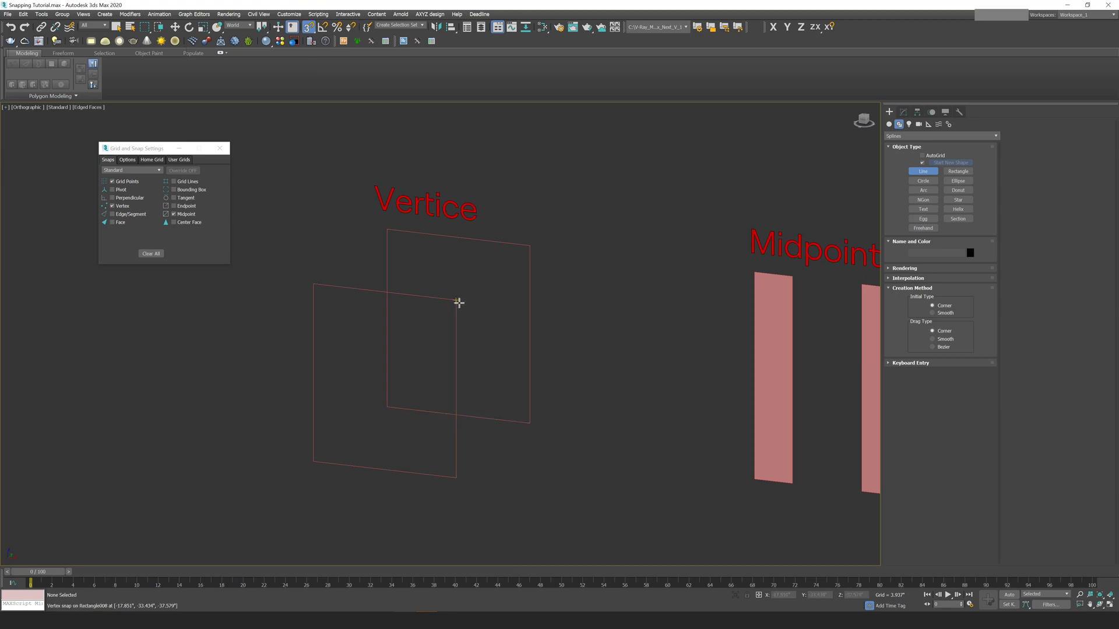
scroll(459, 302, "up", 2)
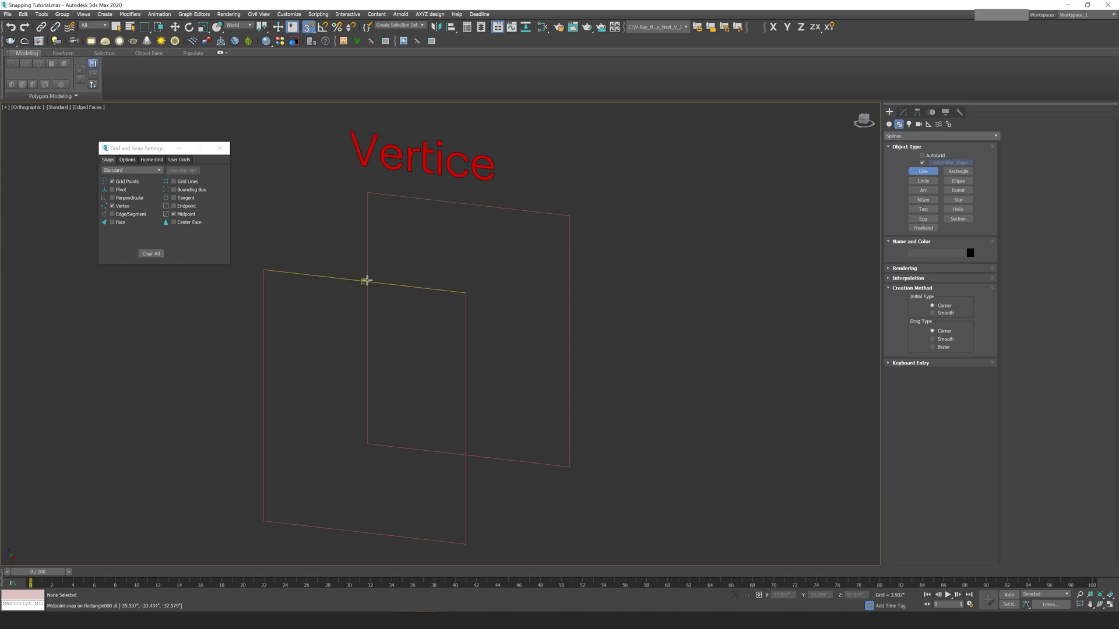
scroll(468, 293, "up", 3)
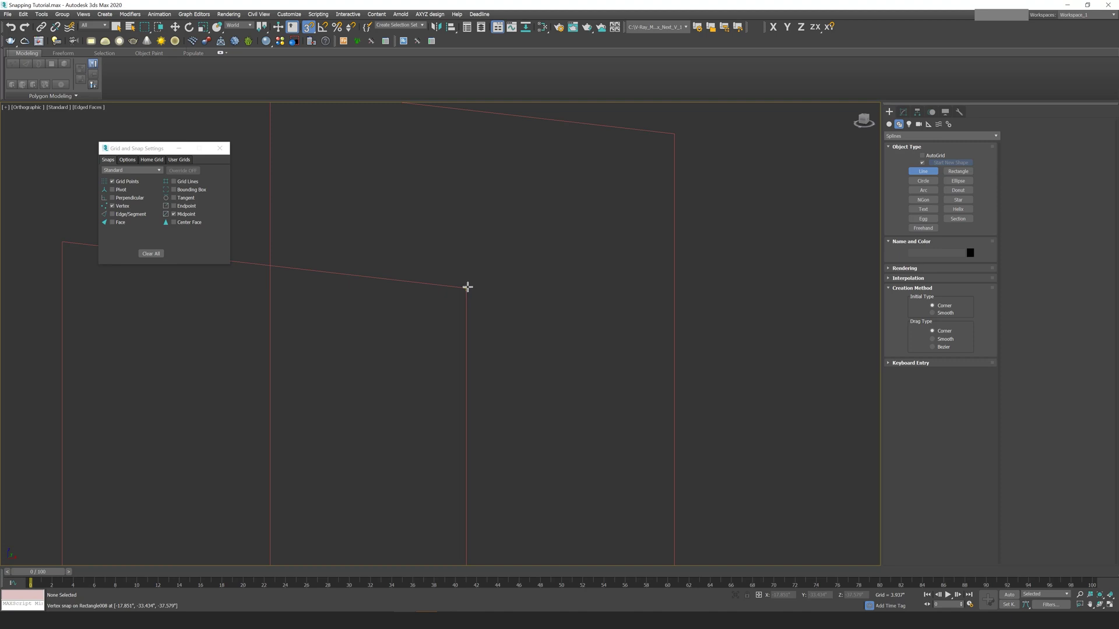
middle_click_drag(293, 265, 359, 272)
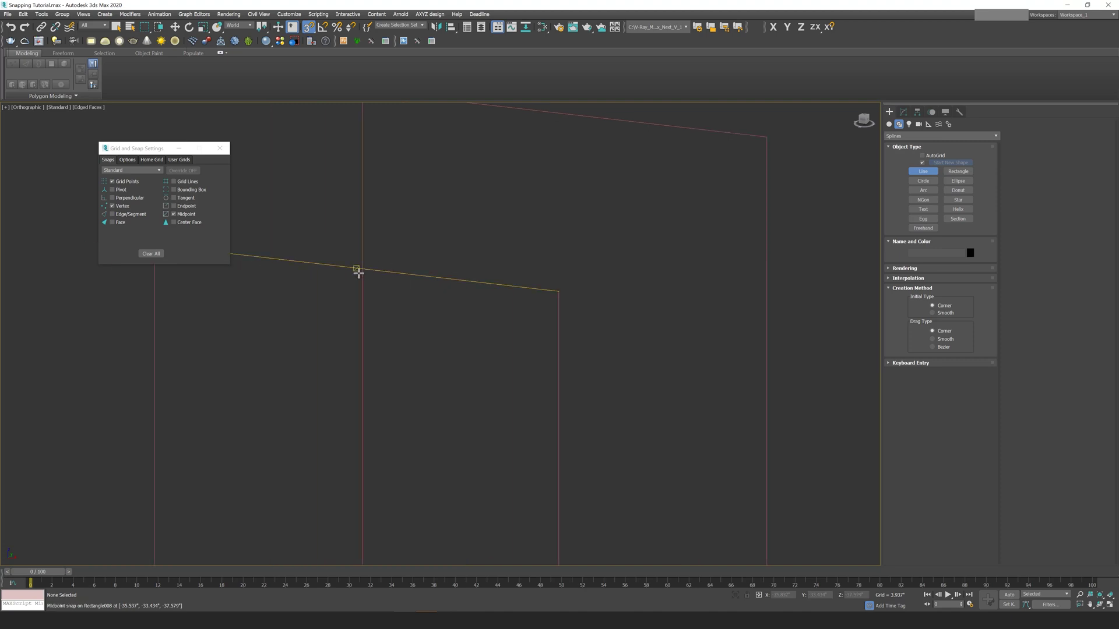
scroll(356, 269, "down", 2)
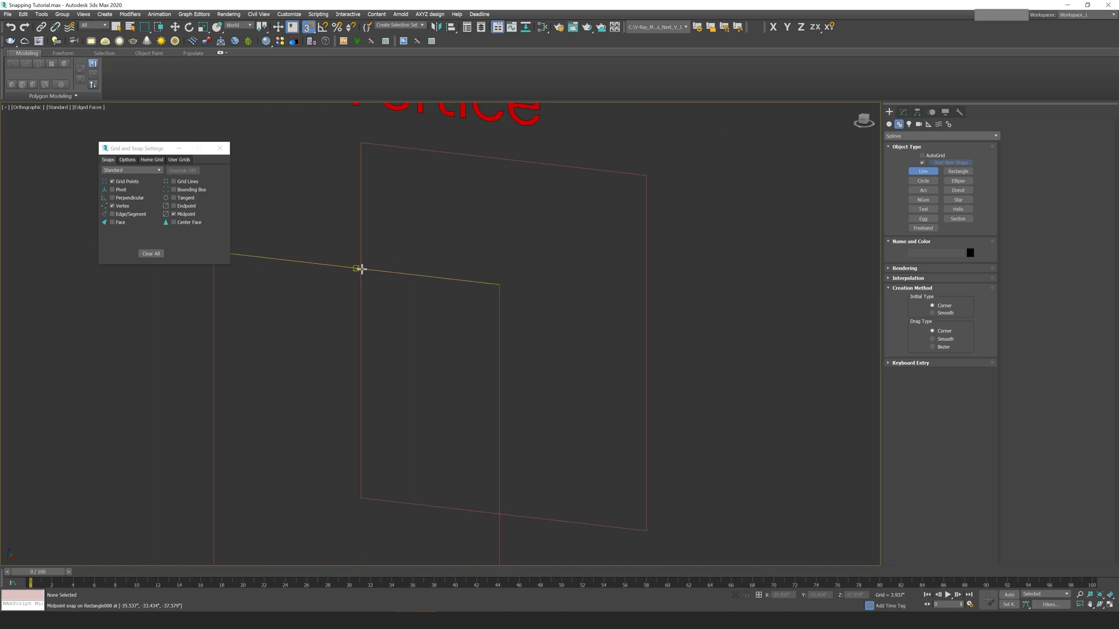
middle_click_drag(462, 288, 392, 305)
left_click(399, 300)
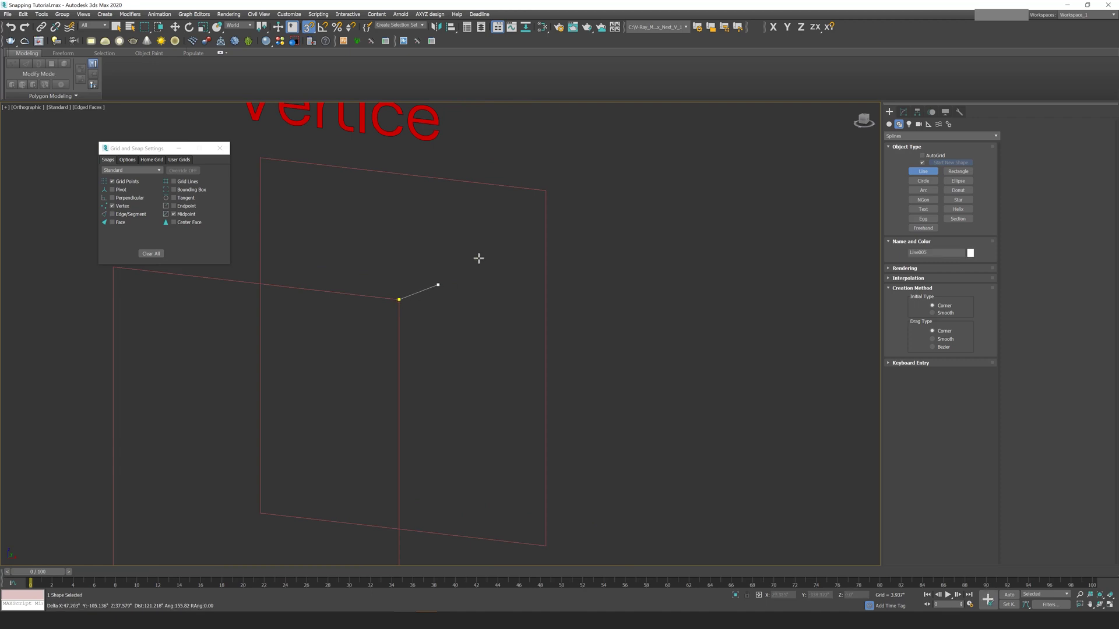
left_click(546, 192)
right_click(547, 192)
Draw a line joining the upper-left corners of the two Vertice outlines.
middle_click_drag(427, 230, 589, 254)
scroll(525, 261, "down", 2)
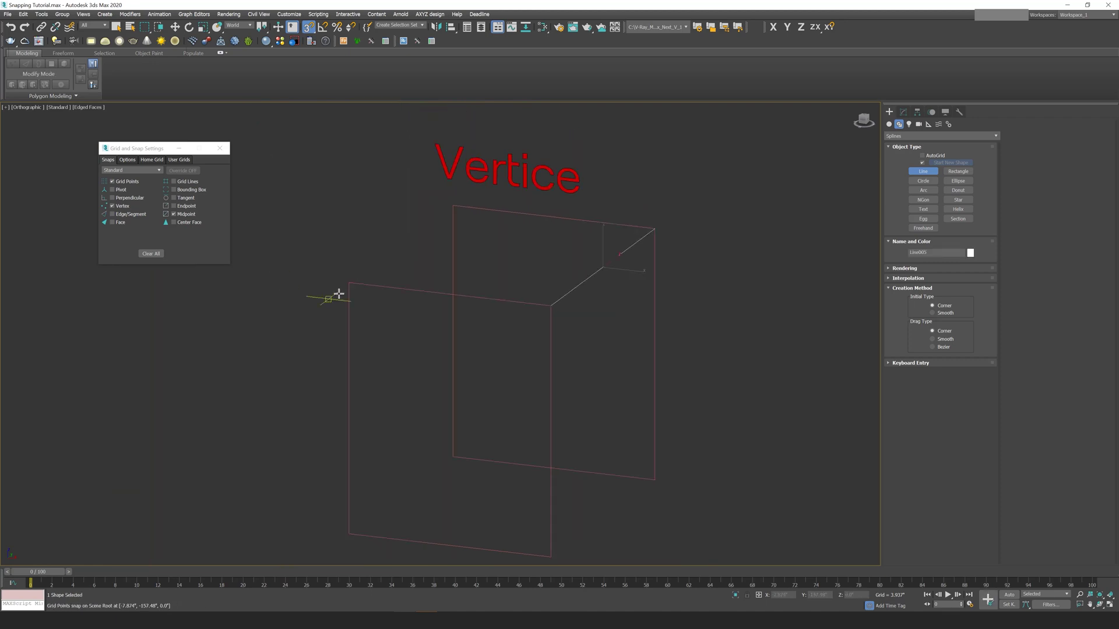
left_click(349, 283)
scroll(462, 207, "up", 8)
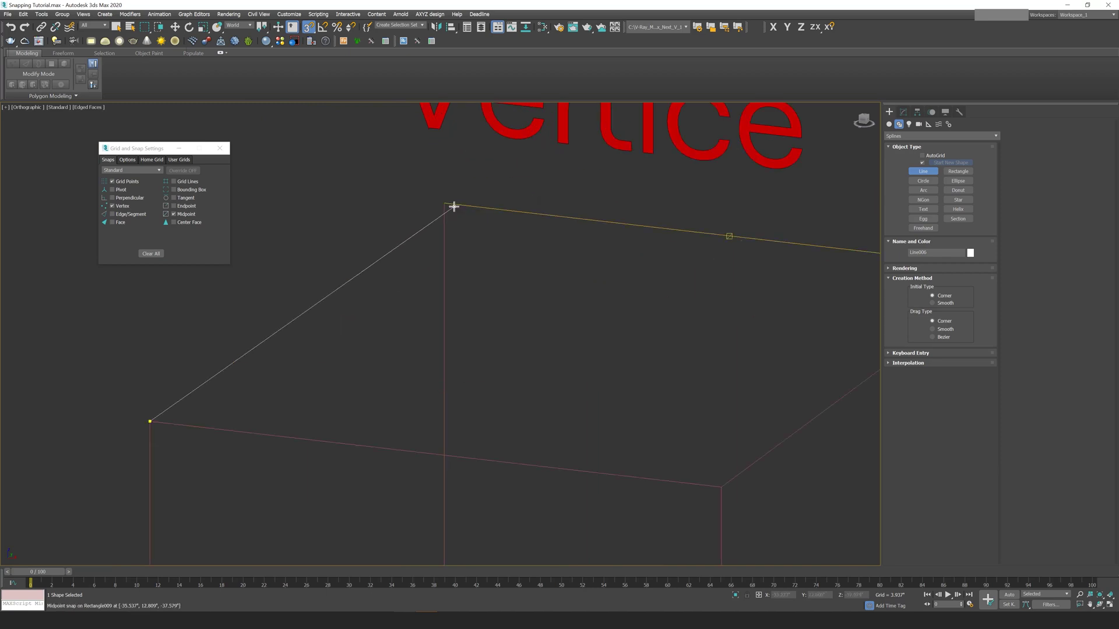
left_click(441, 201)
Draw the connecting lines between the lower-right and lower-left corners of the two Vertice outlines.
scroll(547, 300, "down", 5)
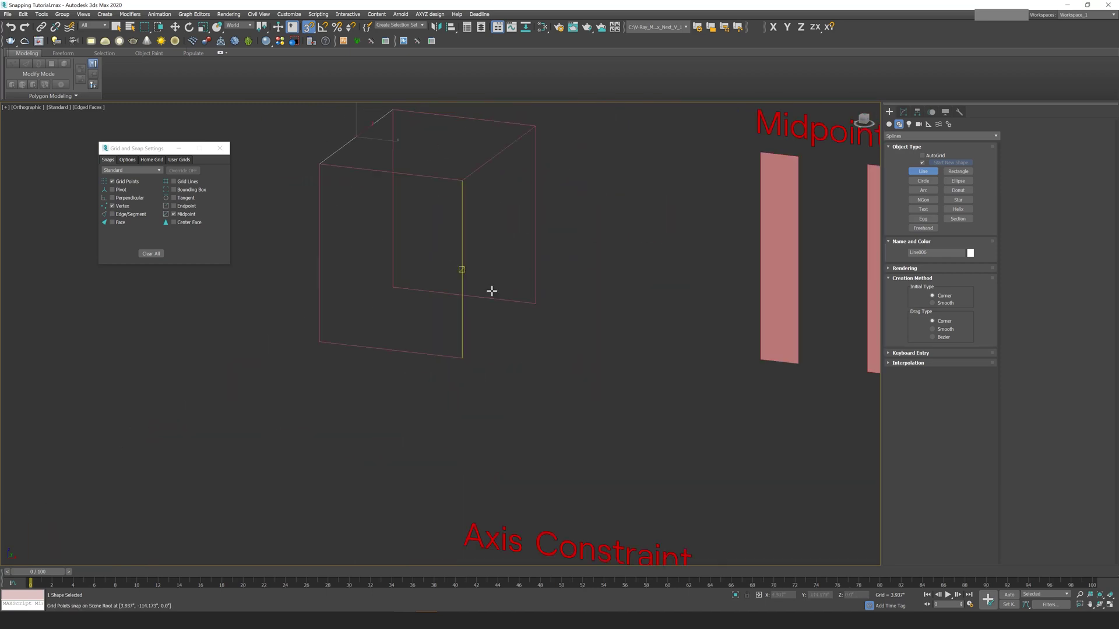
left_click(462, 358)
left_click(535, 302)
right_click(535, 302)
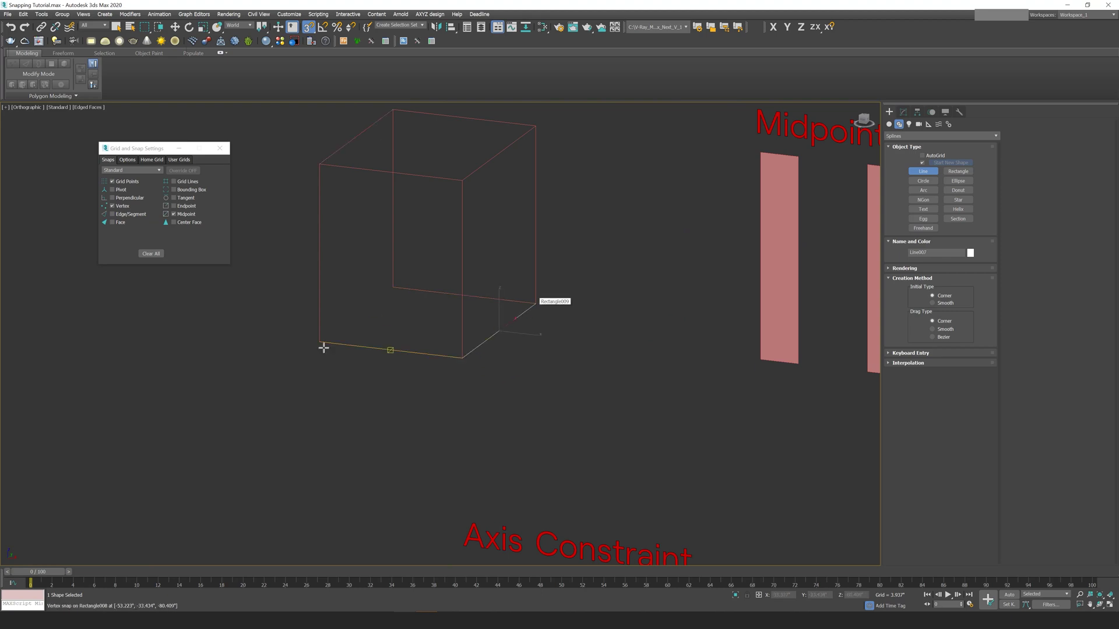
scroll(324, 343, "up", 5)
left_click(311, 345)
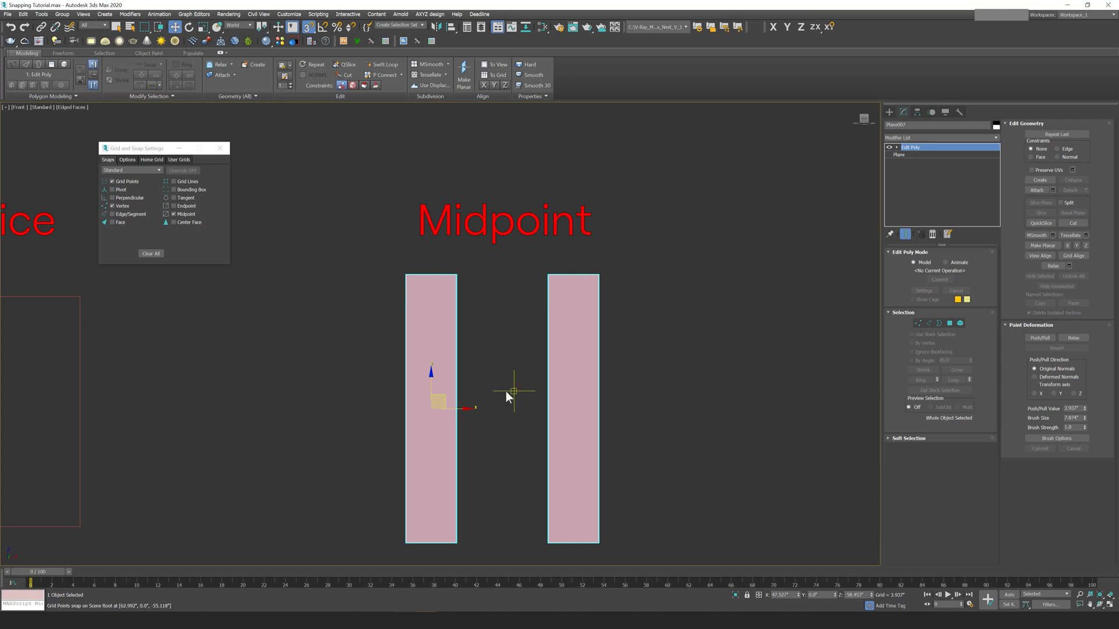
Disable Grid Points snapping, keeping only Vertex and Midpoint for the Midpoint example.
middle_click_drag(506, 390, 510, 370)
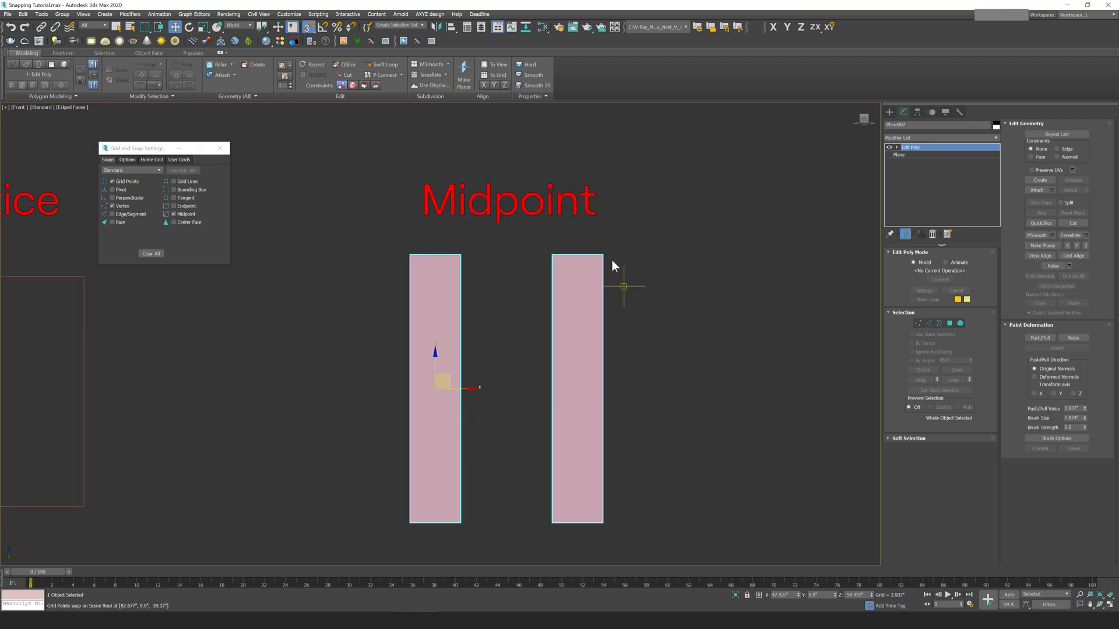
left_click(111, 182)
left_click(112, 181)
Create a polygon filling the lower half of the gap between the Midpoint planes, up to their inner edge midpoints, and flip it.
left_click(1049, 178)
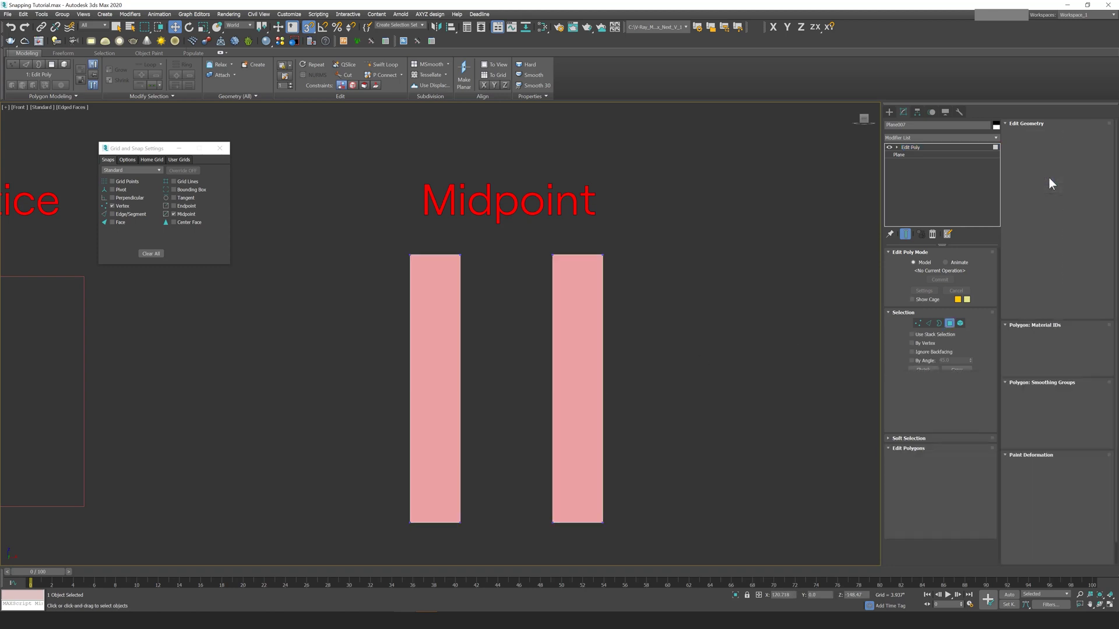
left_click(460, 521)
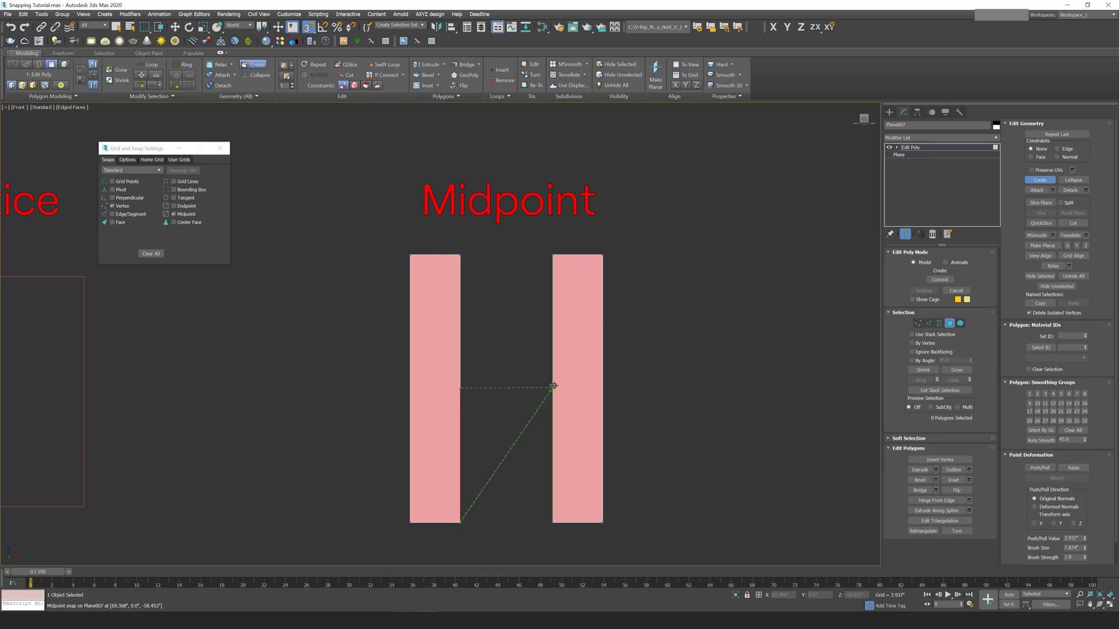
left_click(557, 403)
left_click(553, 521)
left_click(460, 521)
key("w")
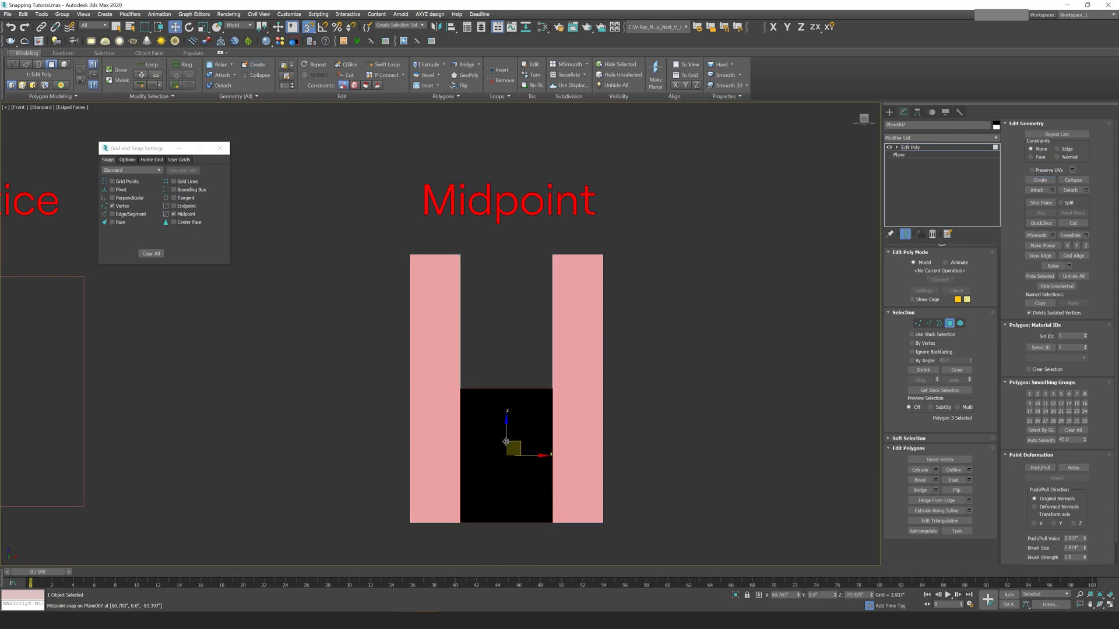
left_click(957, 490)
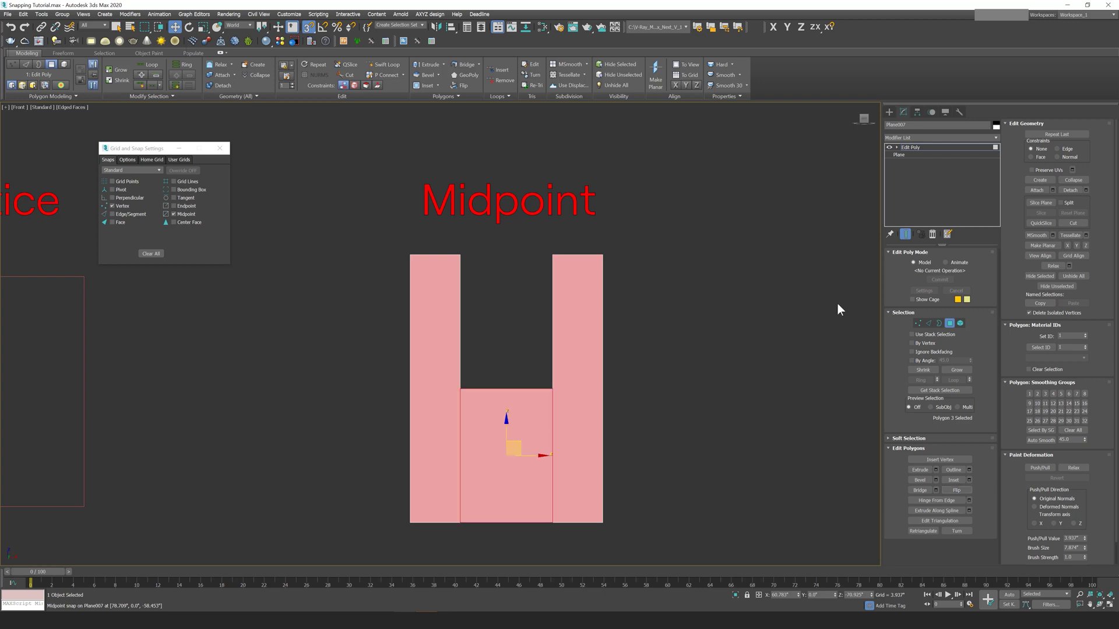
Connect the vertical edges of both outer Midpoint planes with horizontal edges at mid-height.
key("2")
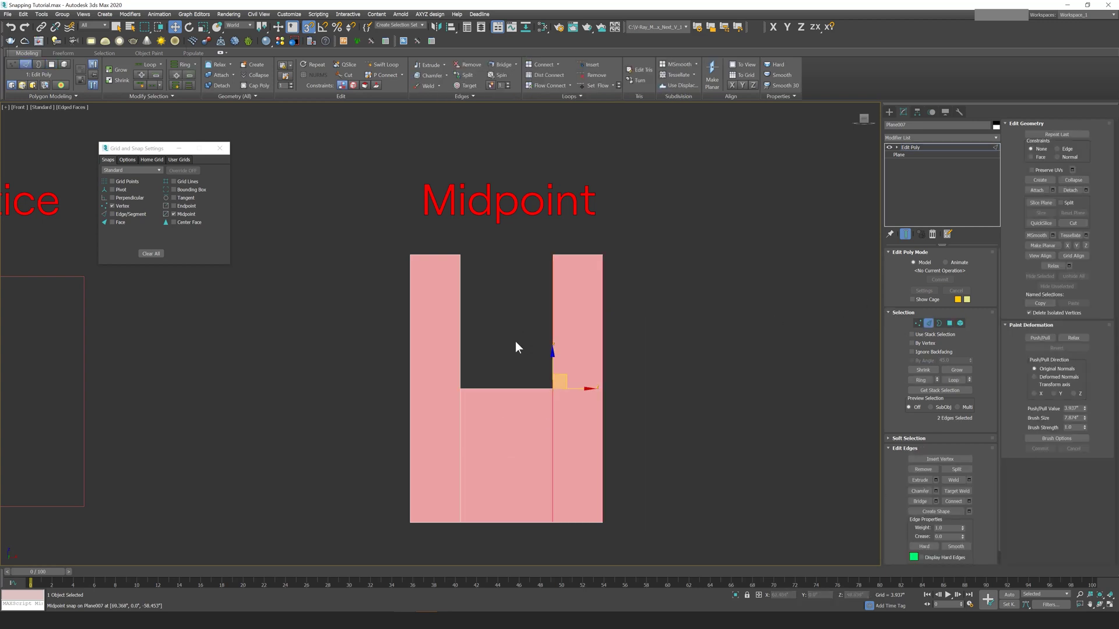
left_click_drag(501, 328, 373, 341, "ctrl")
key("ctrl+shift+e")
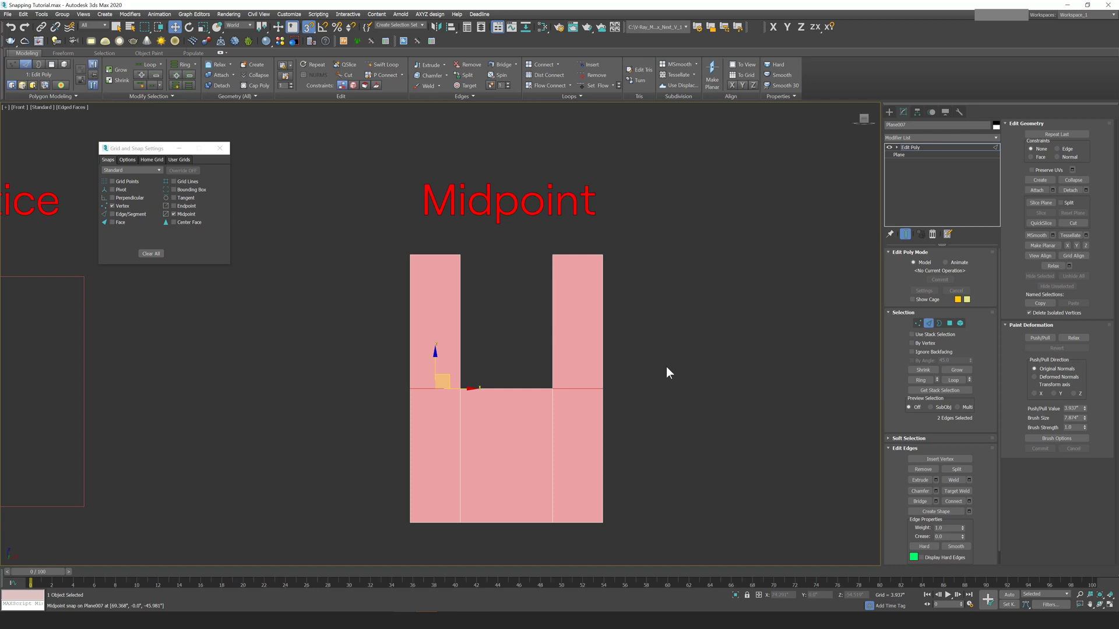
Examine the vertices where the middle polygon meets the horizontal edges of the outer Midpoint planes.
left_click(917, 323)
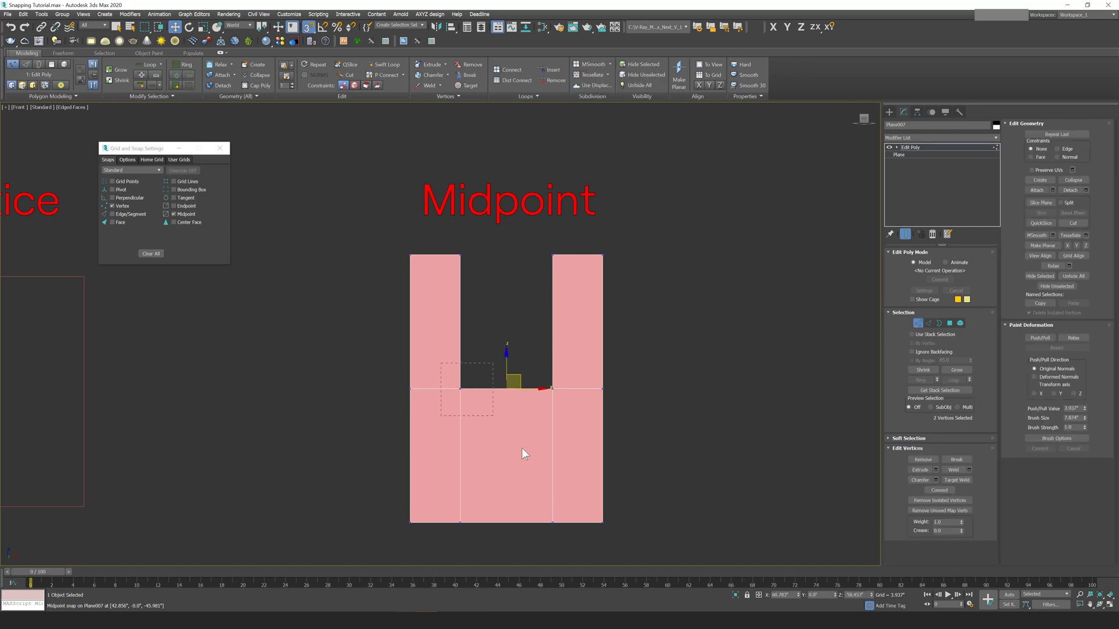
left_click_drag(567, 539, 567, 539)
middle_click_drag(443, 416, 583, 350, "alt")
left_click(648, 342)
scroll(495, 343, "up", 5)
middle_click_drag(494, 344, 464, 533, "alt")
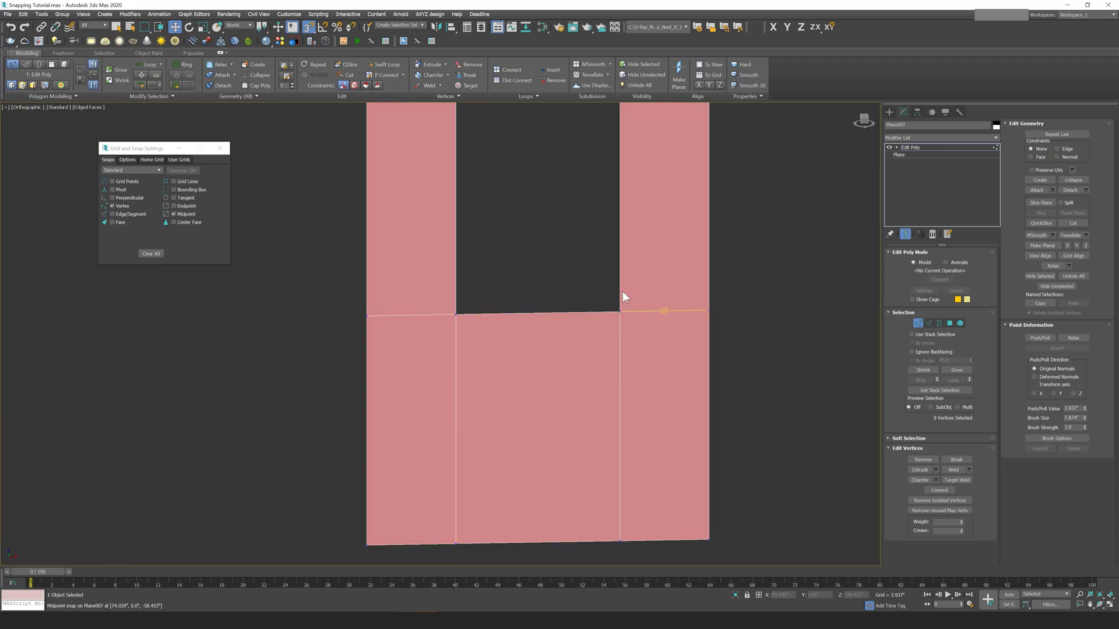
key("f")
scroll(532, 383, "down", 5)
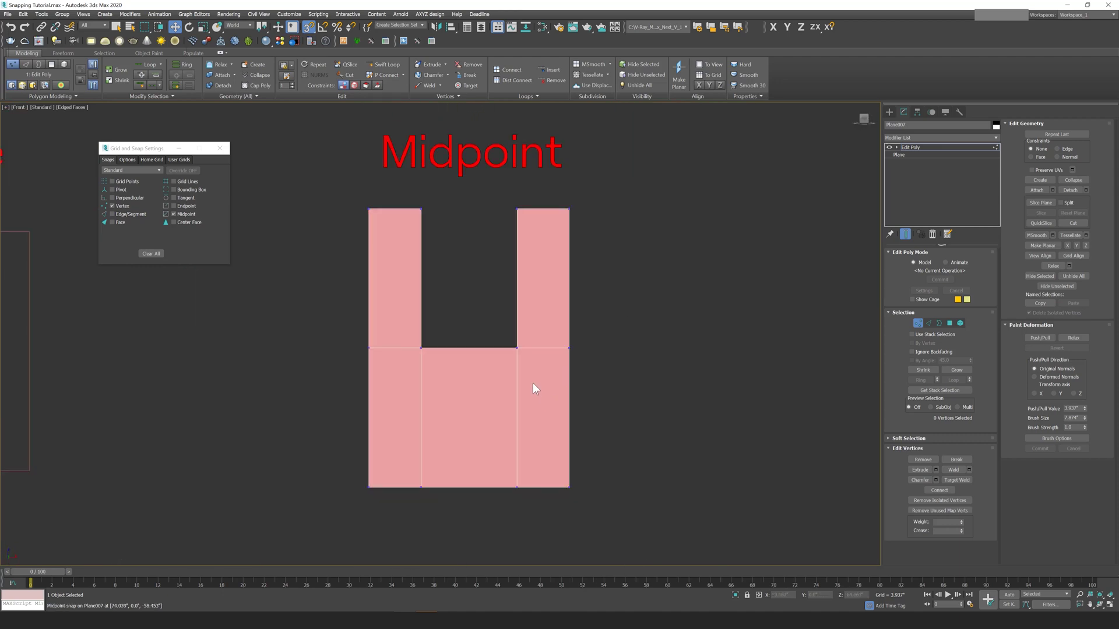
scroll(443, 359, "up", 2)
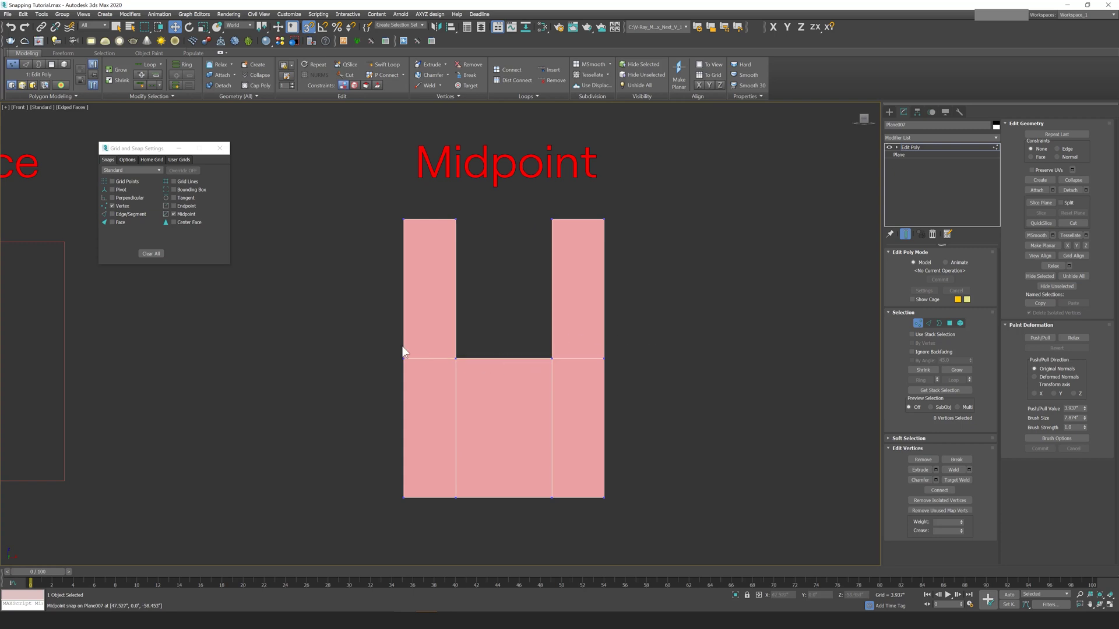
scroll(402, 347, "up", 2)
scroll(524, 350, "down", 1)
middle_click_drag(525, 351, 491, 330)
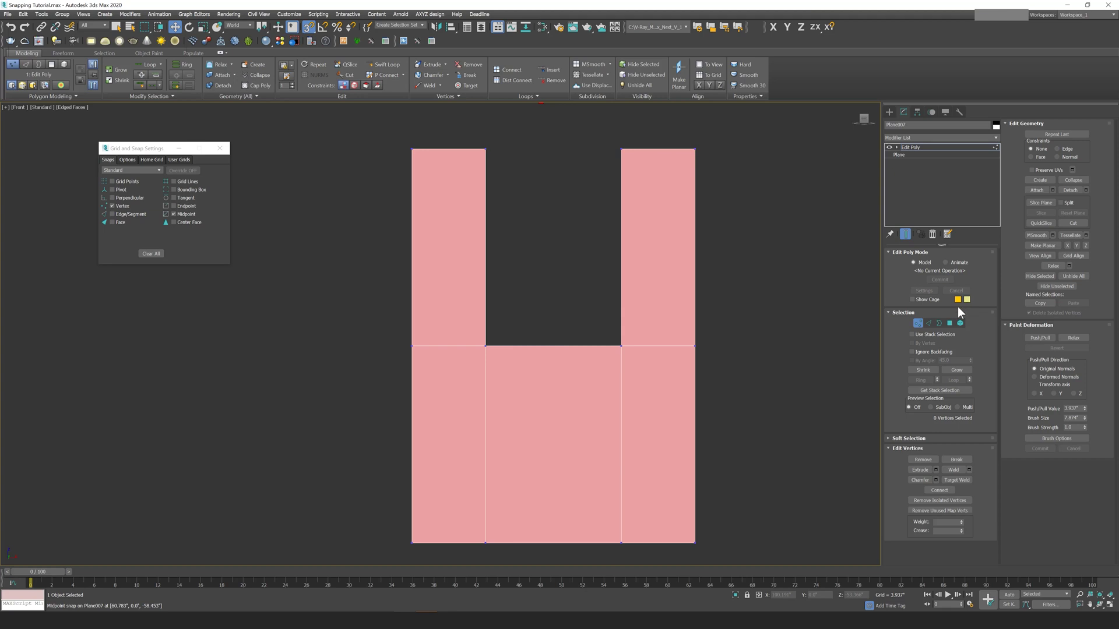
left_click(918, 323)
Try adding Grid Points, Pivot and Perpendicular to the active snap types, and return to only Vertex and Midpoint.
scroll(603, 355, "down", 10)
scroll(563, 307, "up", 4)
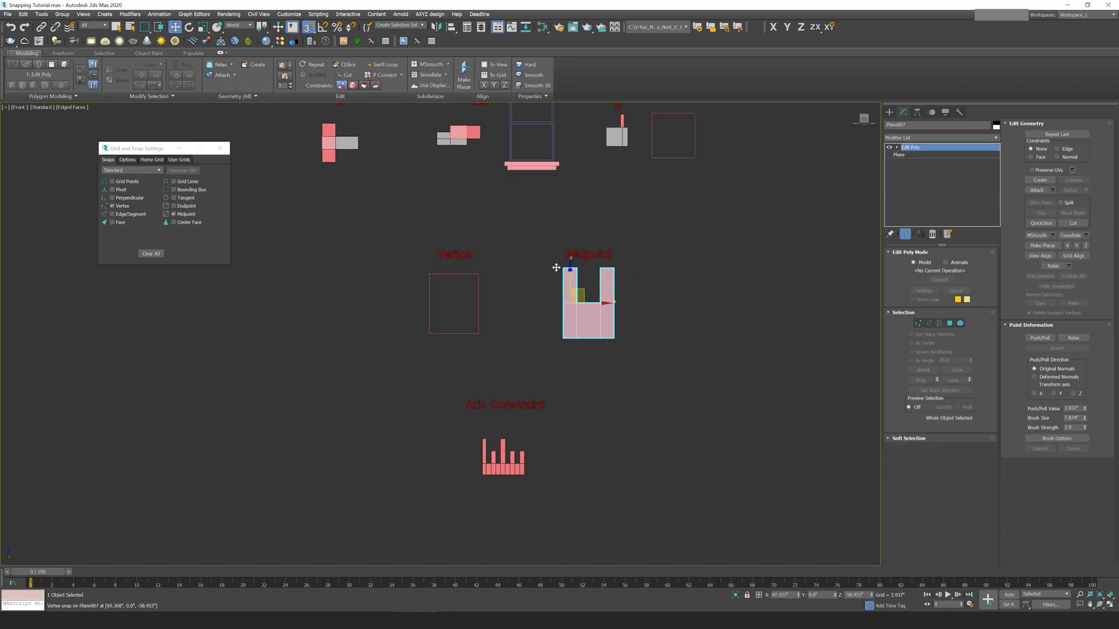
middle_click_drag(516, 258, 502, 344)
scroll(640, 421, "up", 2)
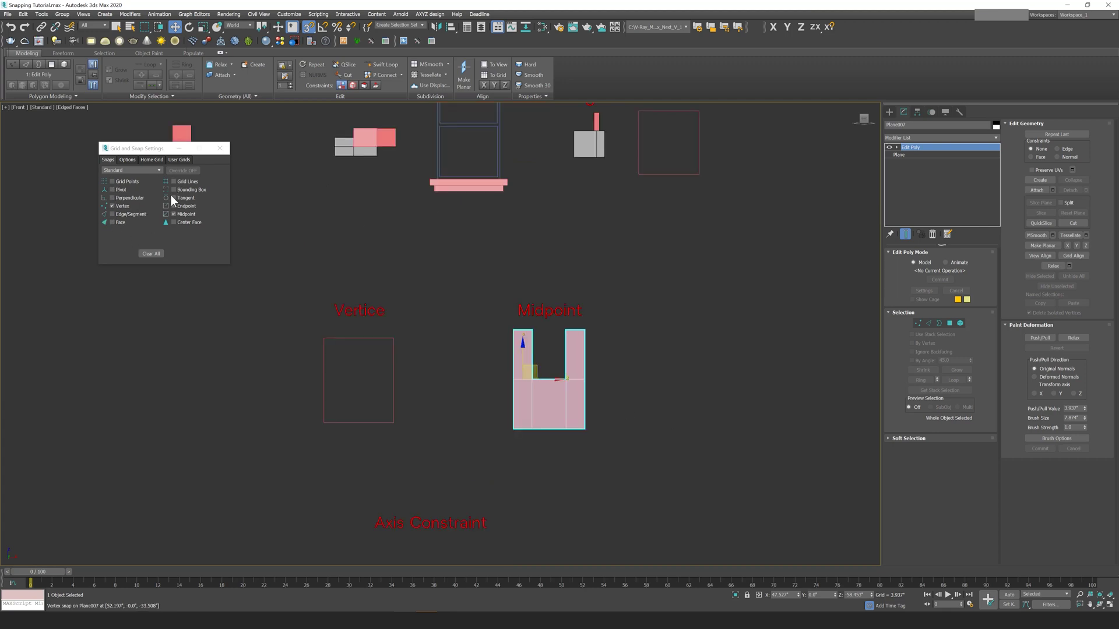
scroll(82, 204, "up", 2)
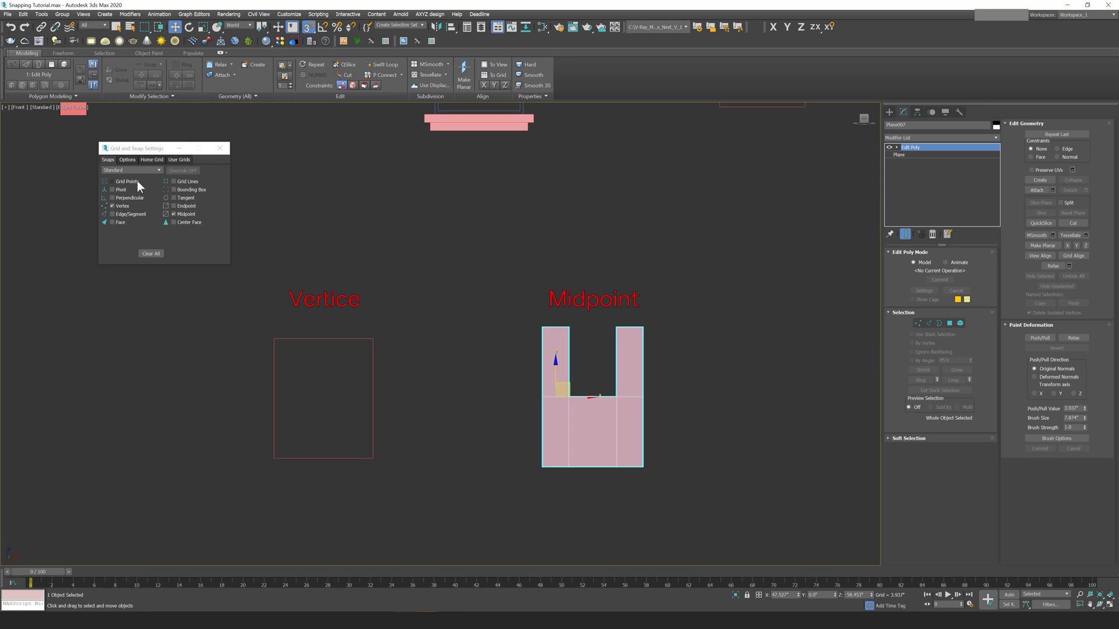
left_click(112, 214)
left_click(112, 181)
scroll(609, 391, "up", 5)
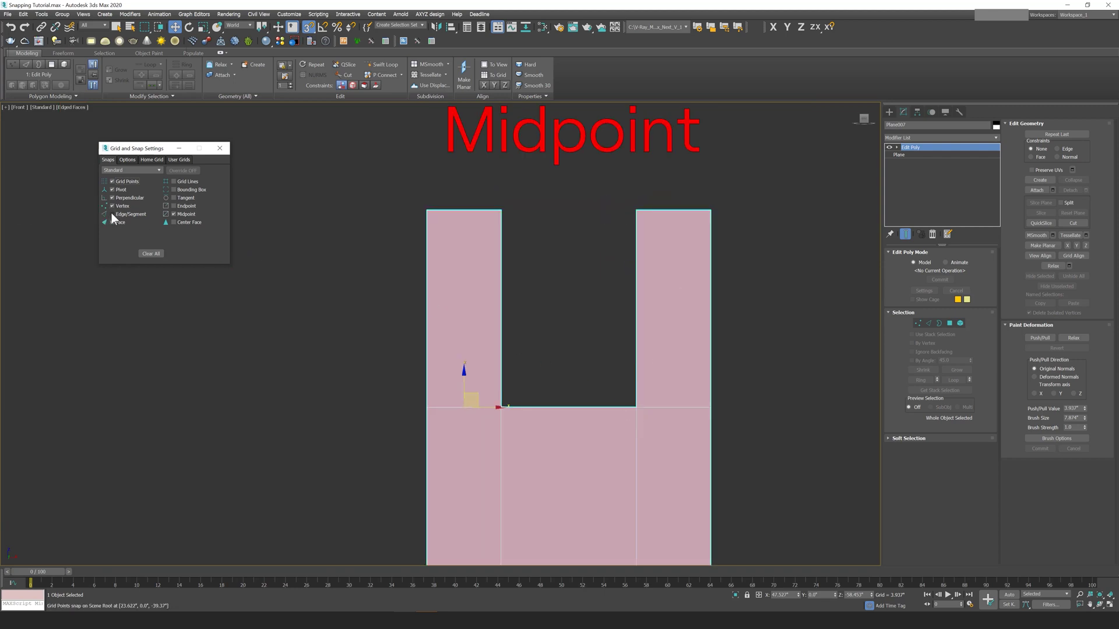
left_click(112, 190)
left_click(112, 181)
Enter vertex editing on the Axis Constraint bar shape and try a snapped move of the two right-hand bars' top vertices.
scroll(516, 389, "down", 7)
middle_click_drag(515, 389, 630, 235)
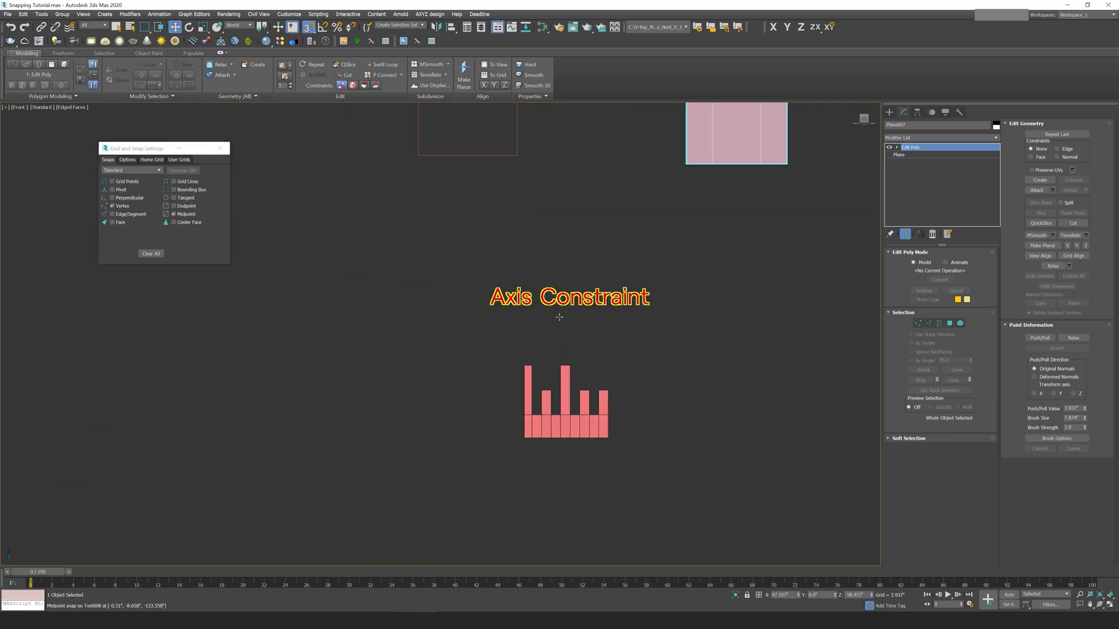
scroll(564, 311, "up", 4)
middle_click_drag(682, 369, 604, 346)
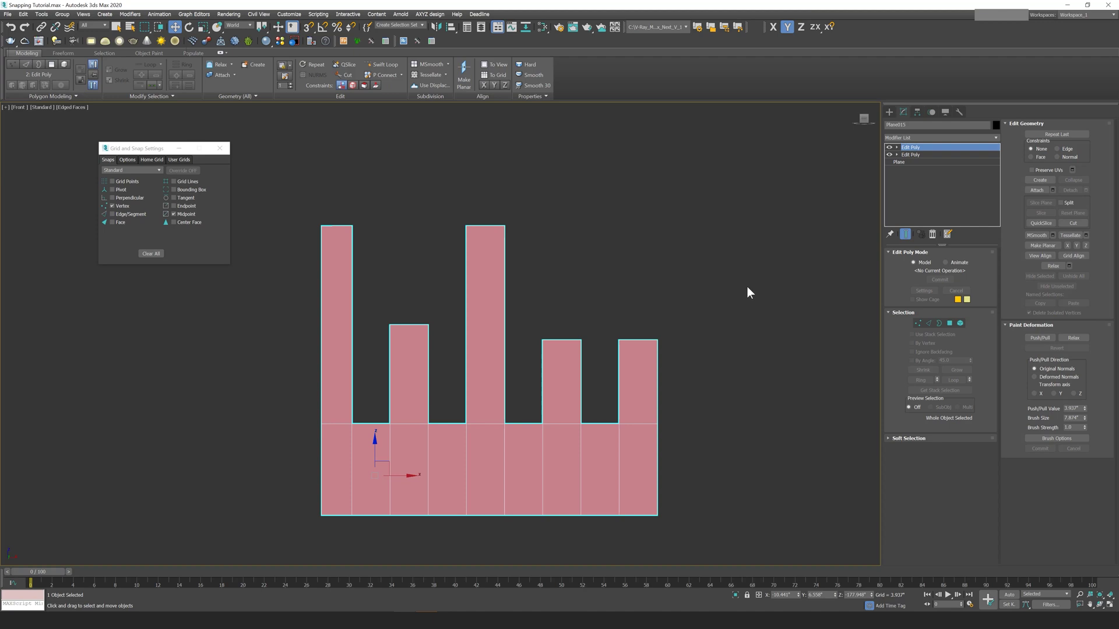
key("s")
key("F8")
left_click(918, 323)
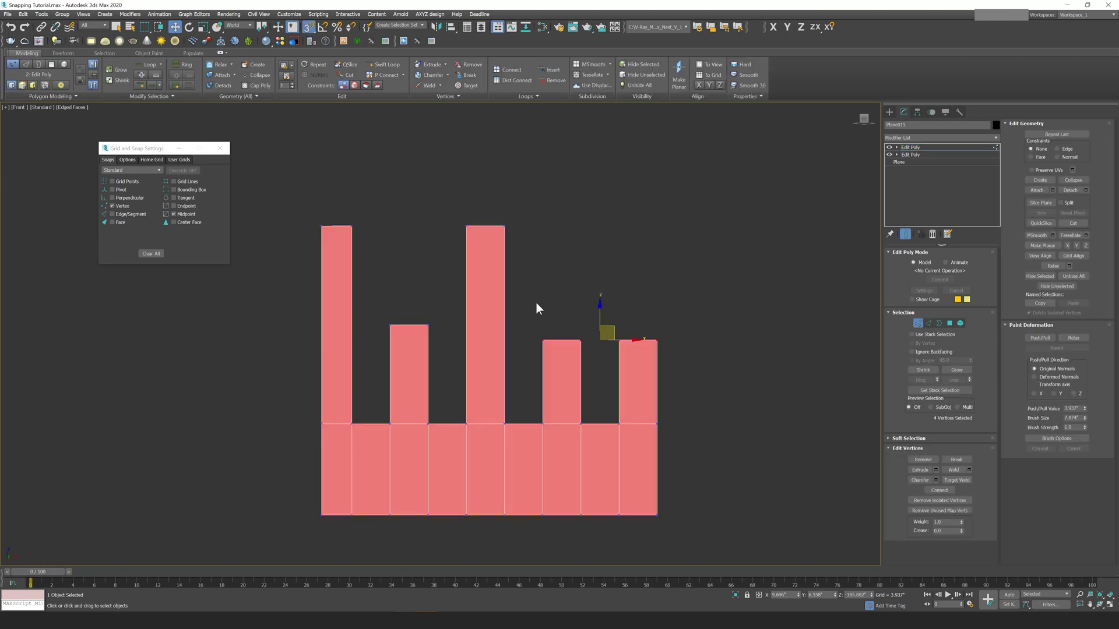
left_click(600, 315)
left_click_drag(600, 315, 620, 342)
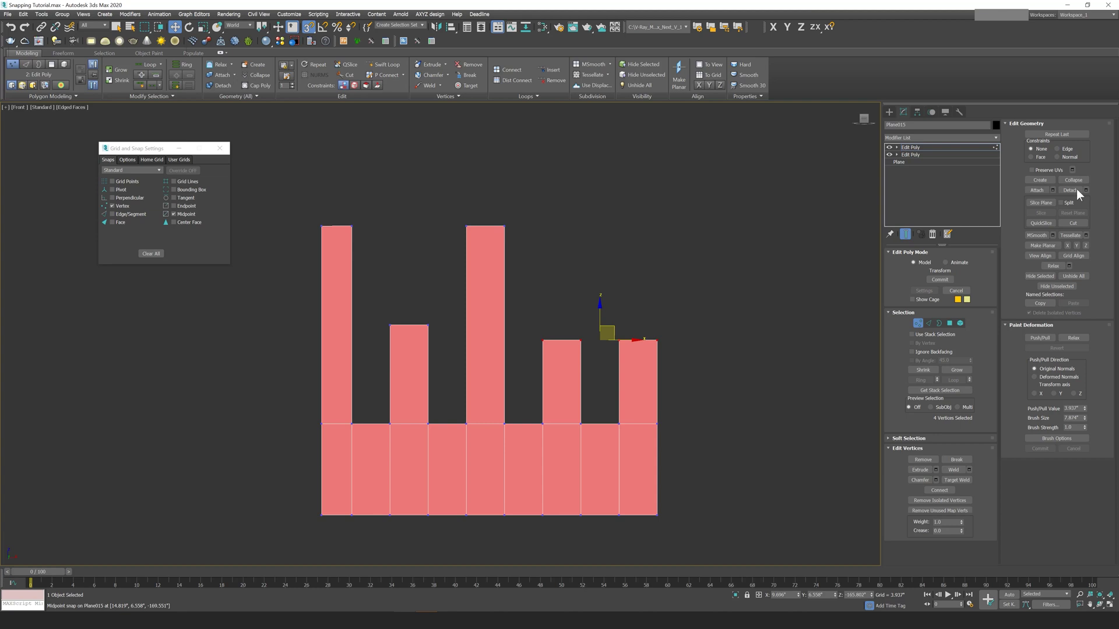
Enable Axis Constraints in the snap options and restrict movement to the Z axis.
left_click(131, 160)
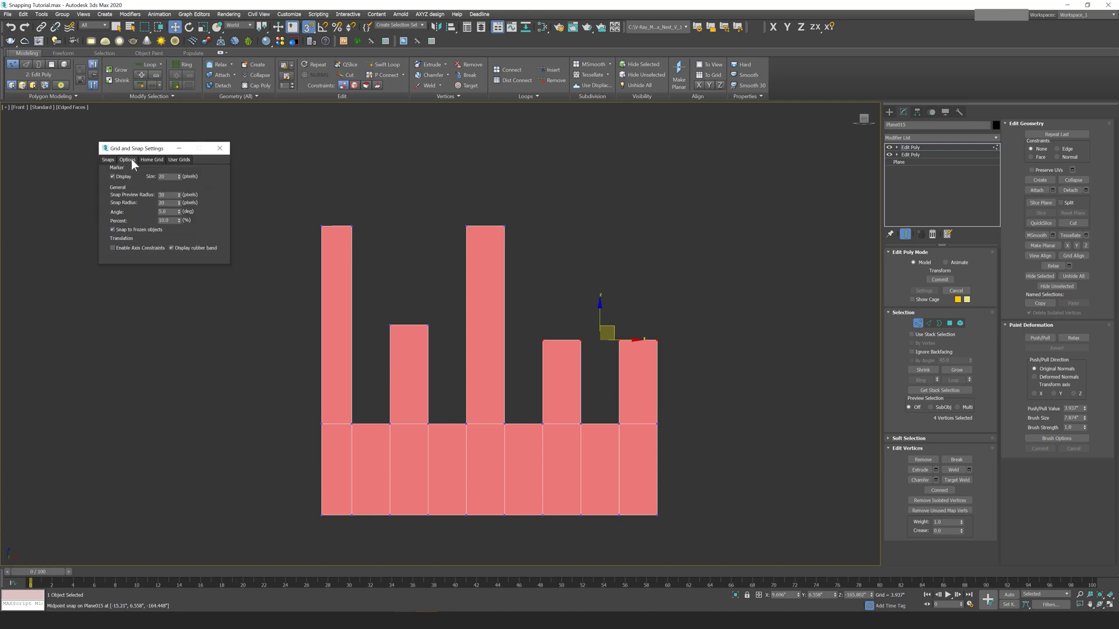
left_click(113, 248)
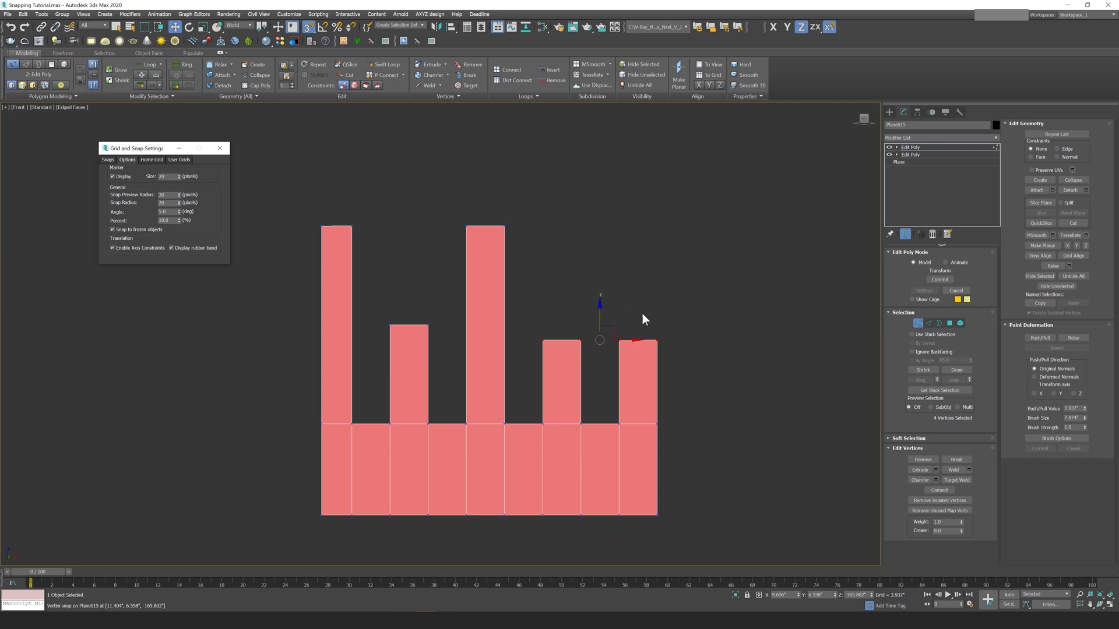
scroll(618, 319, "up", 8)
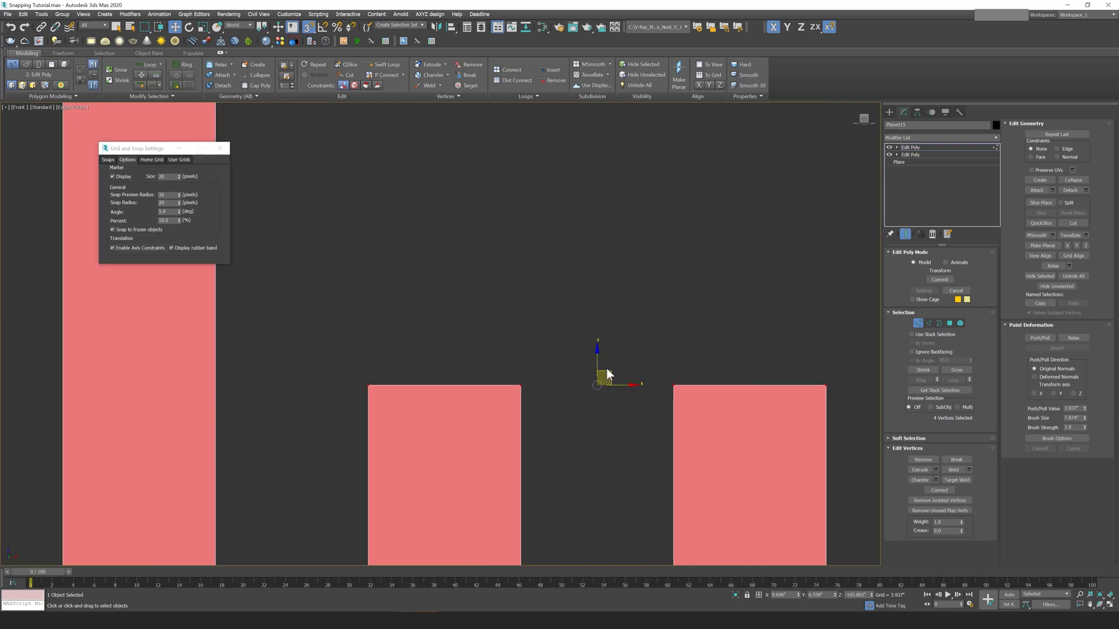
scroll(648, 373, "up", 2)
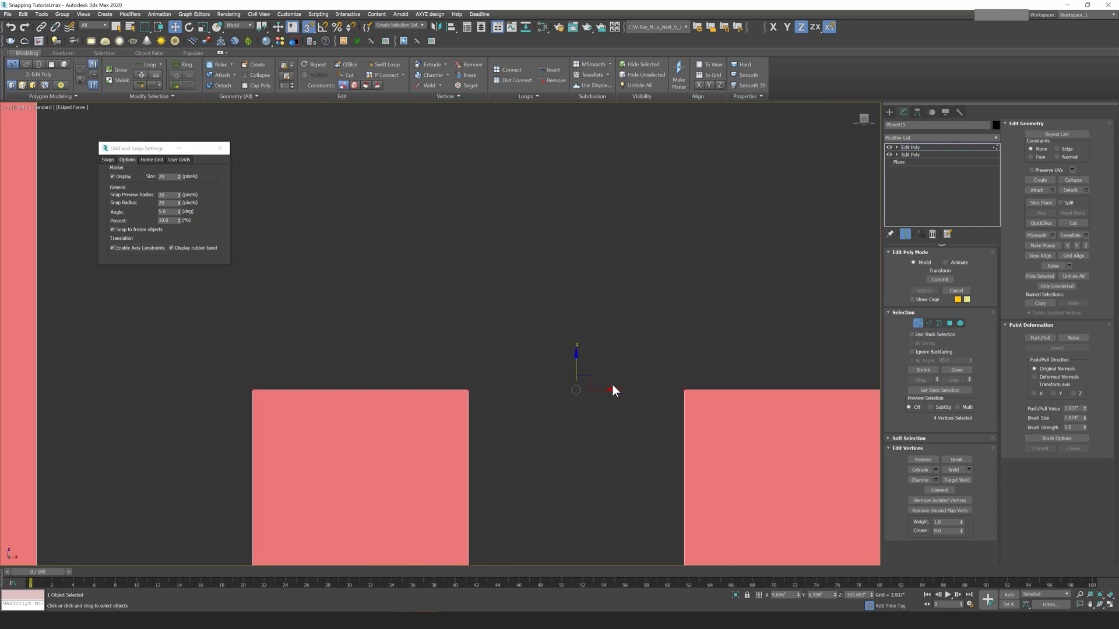
scroll(614, 389, "down", 4)
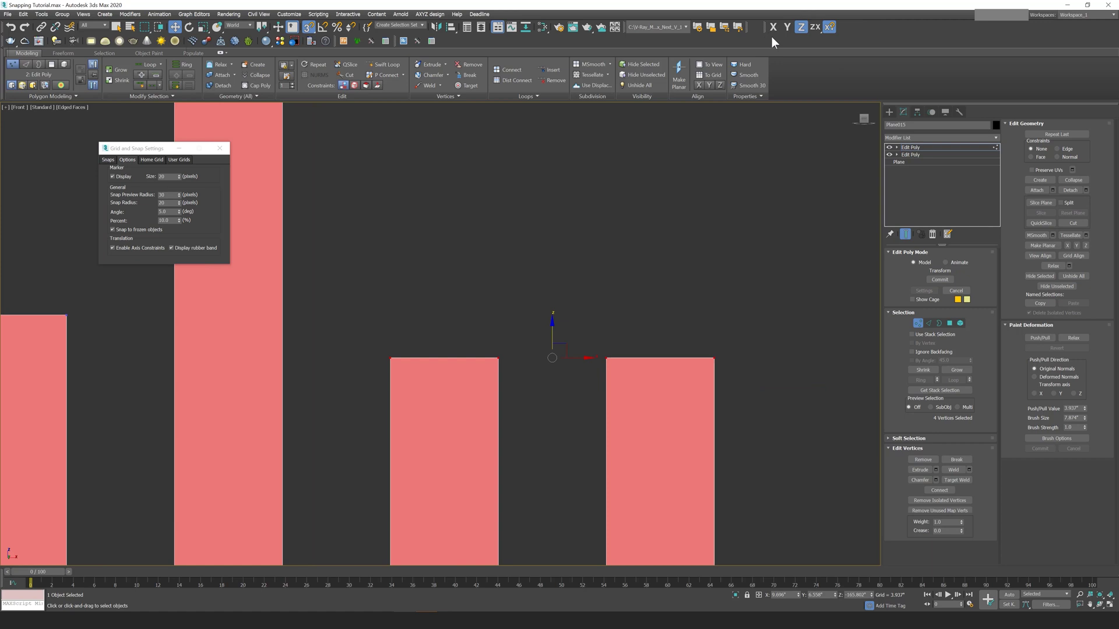
right_click(863, 27)
left_click(635, 288)
scroll(574, 269, "down", 3)
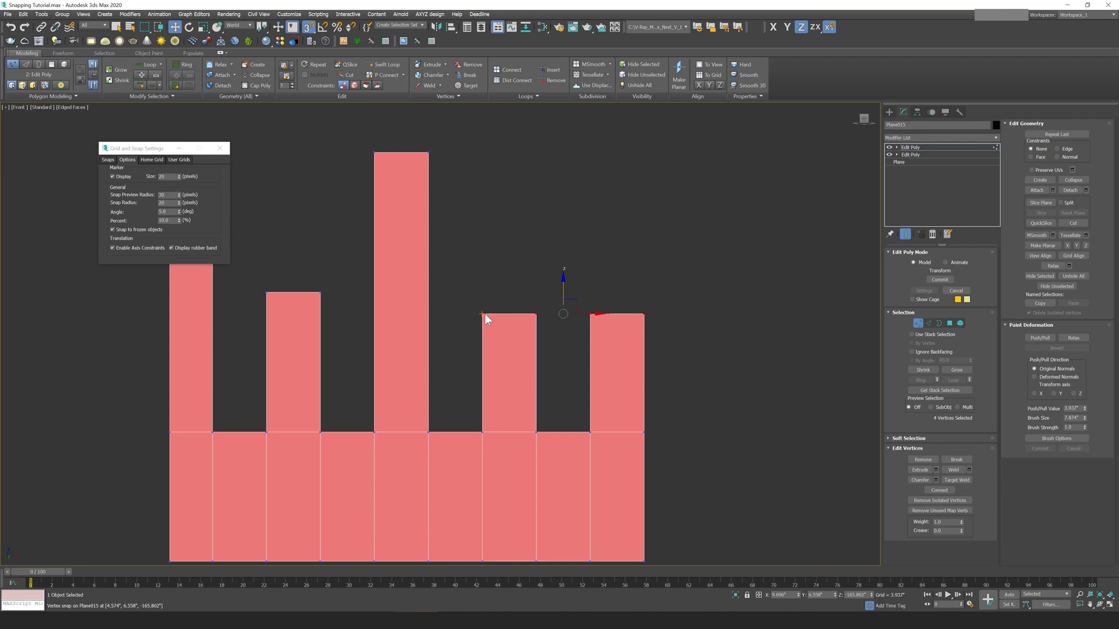
Lower the fourth bar's top and raise the rightmost bar's top along Z, and select the top vertices of both bars.
left_click_drag(479, 295, 484, 339)
left_click_drag(707, 354, 550, 299)
left_click_drag(617, 315, 482, 217)
left_click_drag(453, 170, 697, 374)
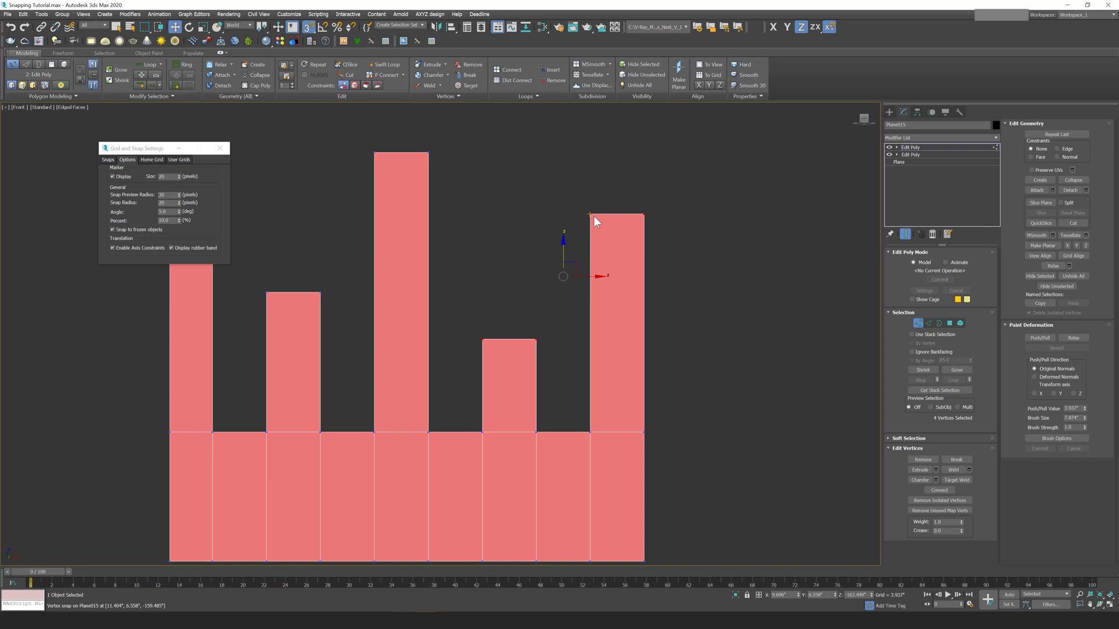
Snap the selected bar tops upward along Z until the fourth bar's top is level with the tall middle bar's top.
mouse_move(589, 214)
left_mouse_down()
mouse_move(552, 180)
mouse_move(435, 150)
mouse_move(588, 216)
mouse_move(420, 149)
mouse_move(431, 153)
left_mouse_up()
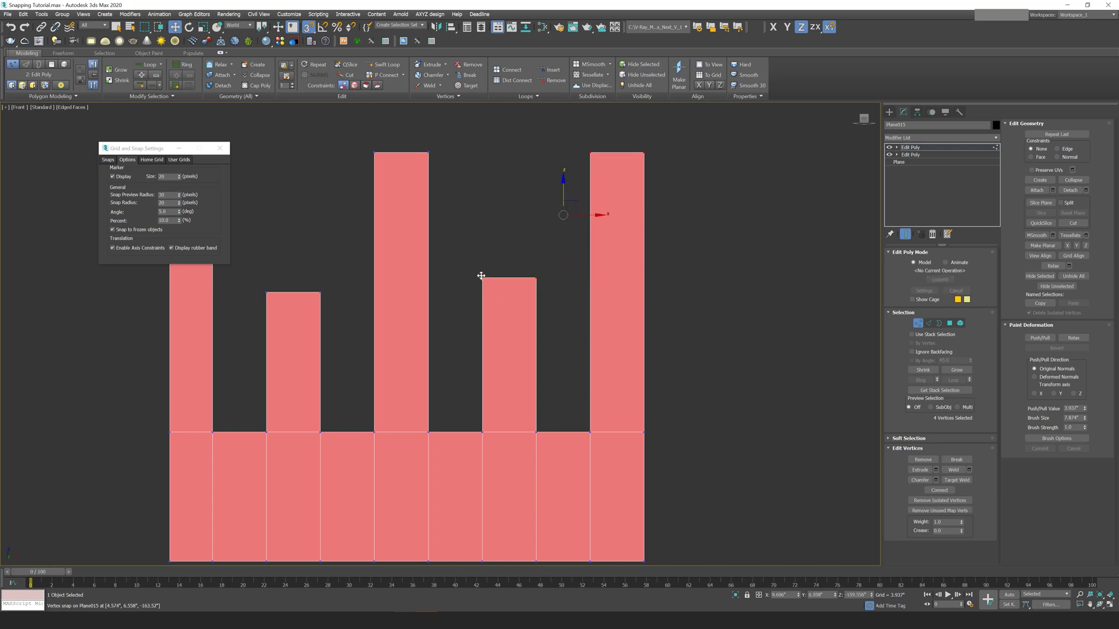
left_click_drag(486, 282, 430, 149)
Toggle the snap rubber band display off and on, and snap the selected bar tops down to the tall middle bar's side midpoint.
scroll(586, 226, "down", 2)
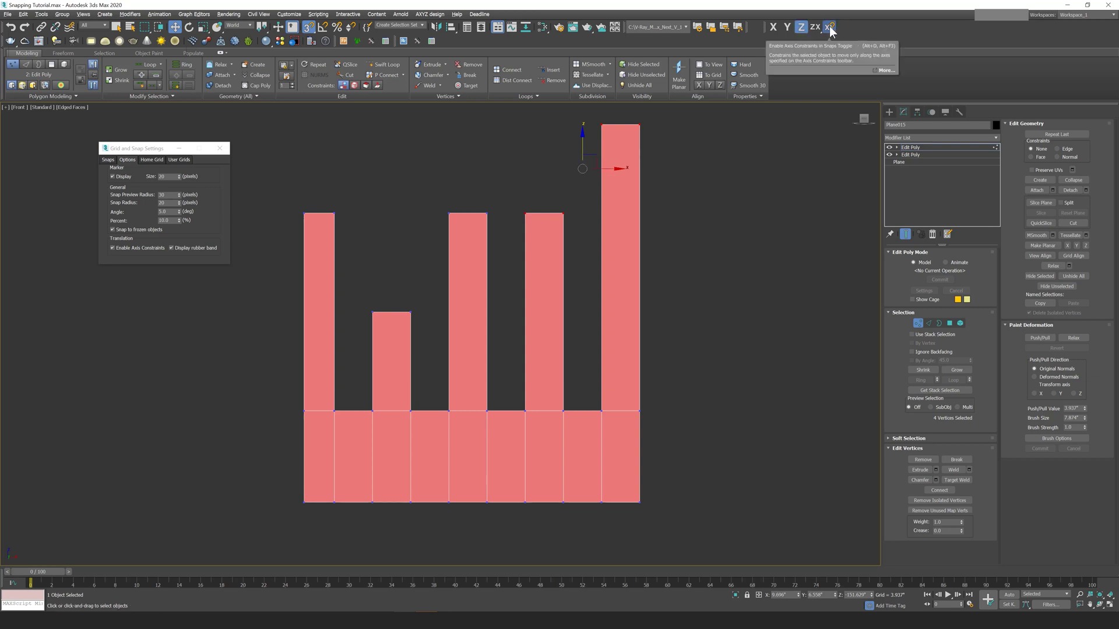
middle_click_drag(430, 261, 418, 322)
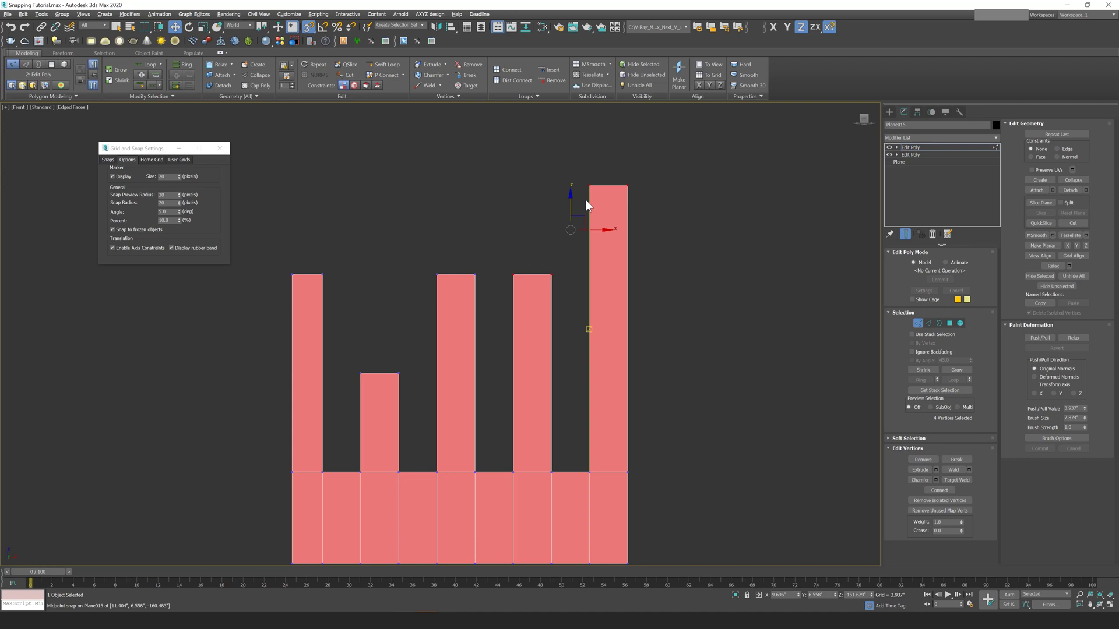
key("shift+z")
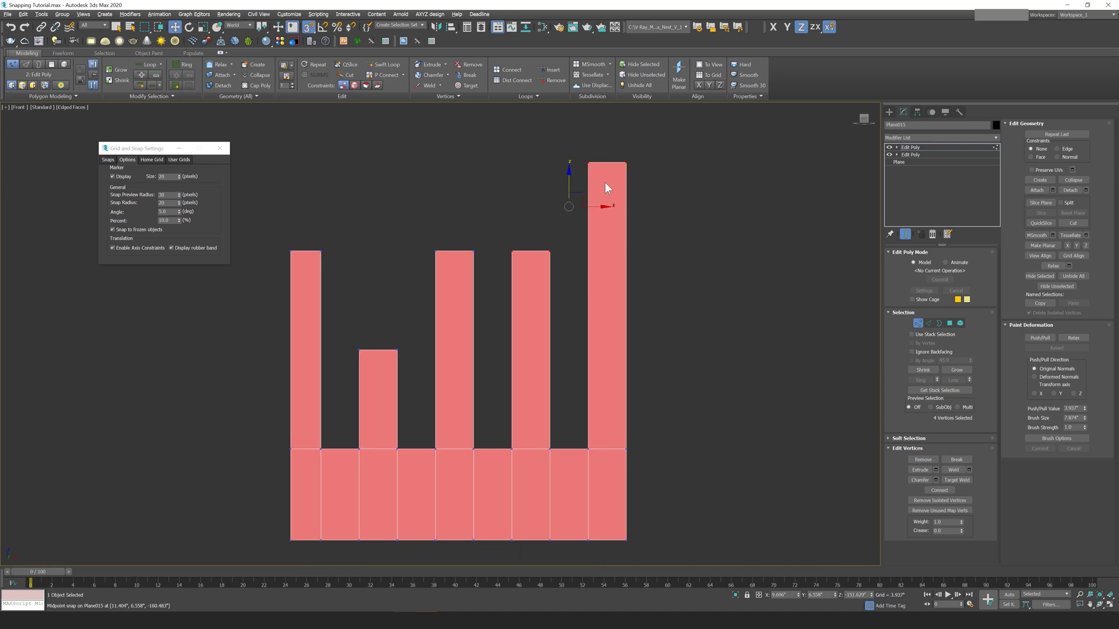
left_click(171, 247)
left_click(171, 247)
left_click_drag(512, 251, 475, 352)
Try a Z-constrained snap with the rubber band hidden, show it again, and snap the fourth bar's top back to the tall middle bar's height.
left_click(172, 249)
left_click_drag(511, 348, 398, 350)
left_click(172, 248)
left_click_drag(511, 351, 473, 250)
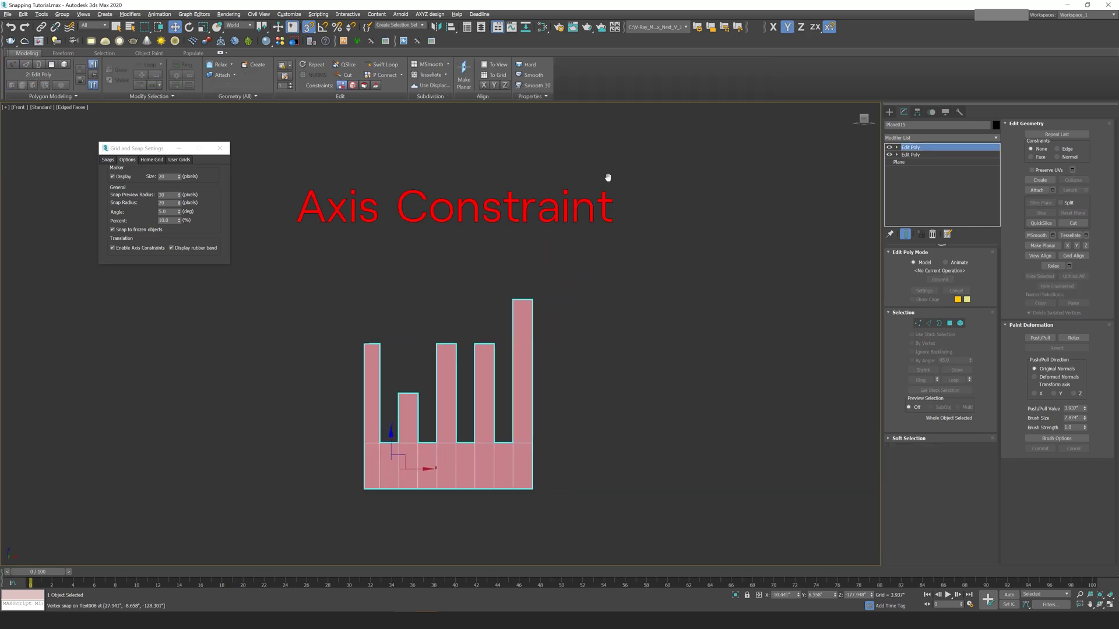
Leave vertex editing and delete the two sill planes beneath the window outline.
middle_click_drag(587, 182, 605, 423)
scroll(605, 225, "down", 5)
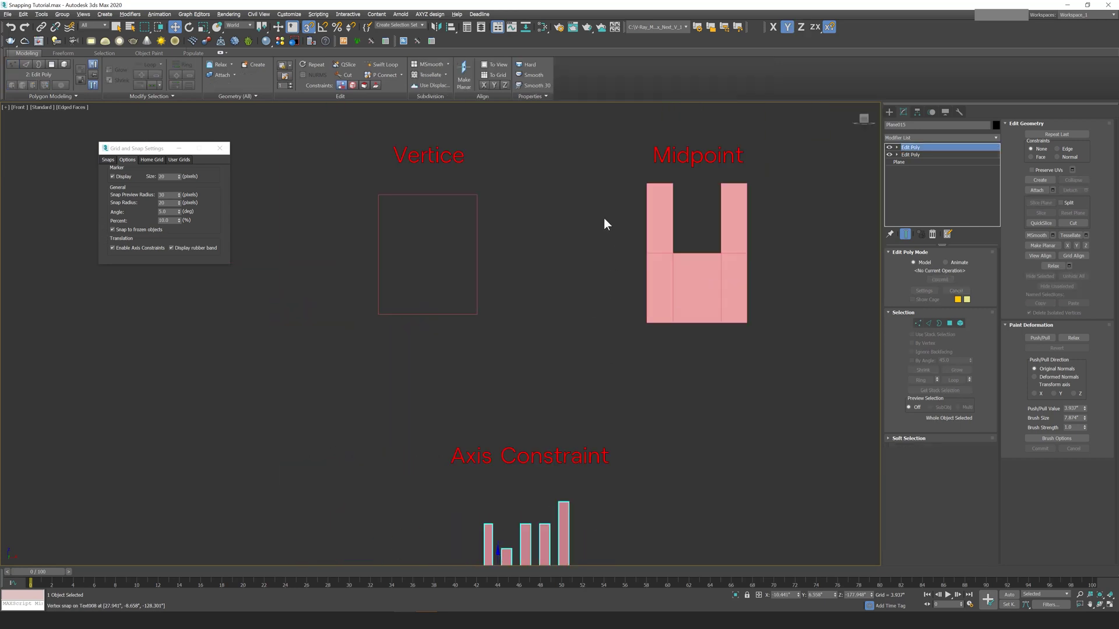
middle_click_drag(570, 268, 516, 396)
scroll(547, 253, "up", 2)
scroll(554, 309, "up", 4)
left_click(541, 185)
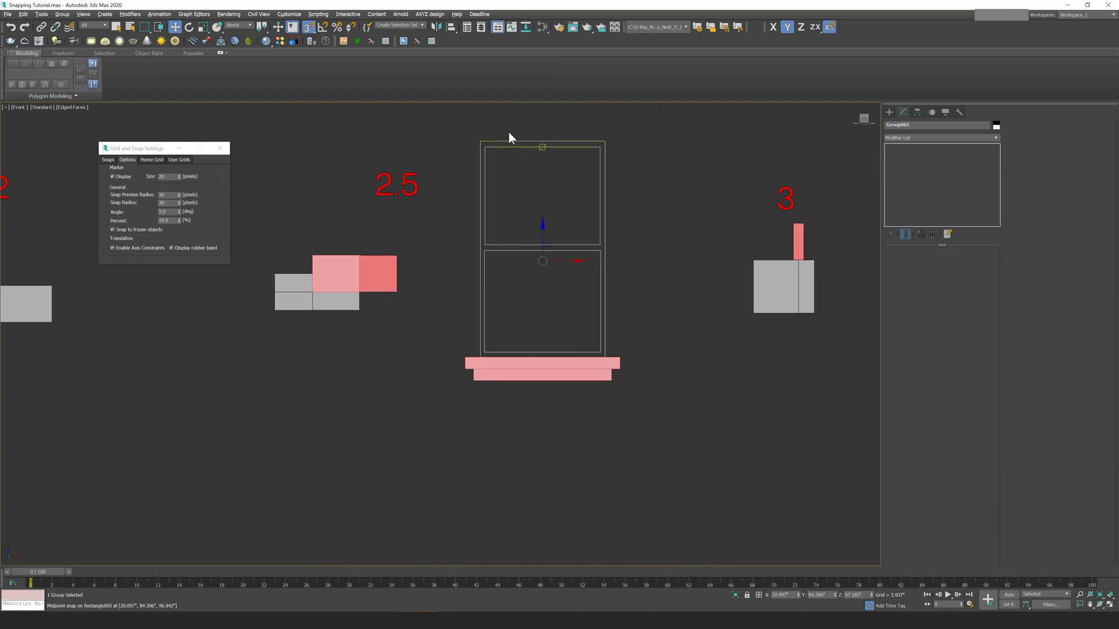
left_click(542, 376)
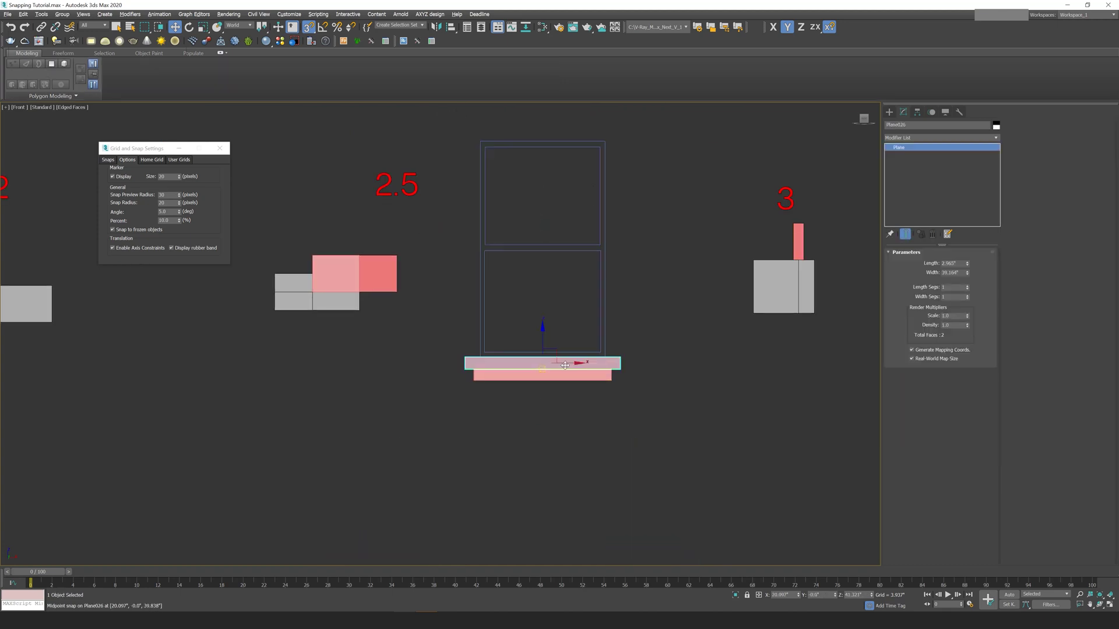
left_click(457, 173)
left_click(548, 376)
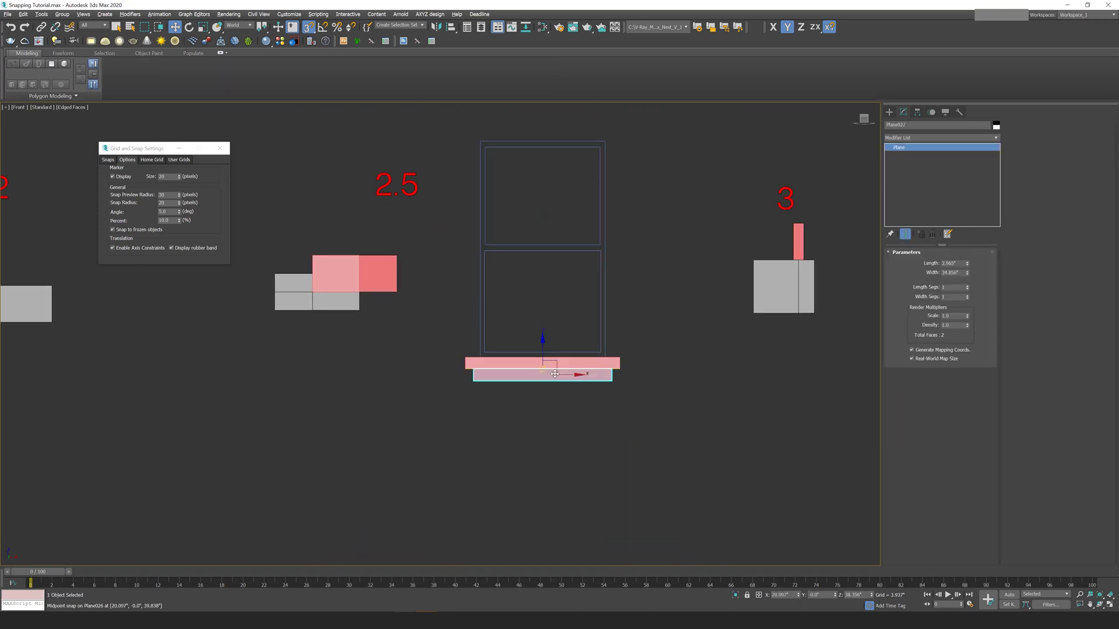
left_click(575, 365, "ctrl")
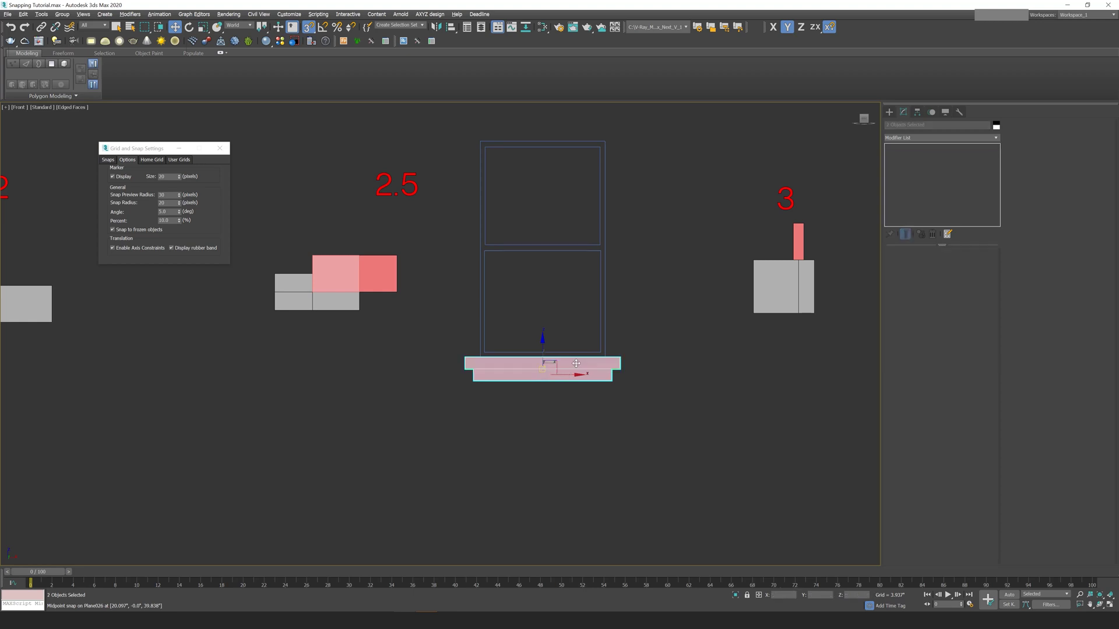
key("Delete")
Select the window outline group and freeze it.
left_click_drag(453, 131, 674, 428)
left_click(679, 439)
left_click(484, 158)
right_click(483, 158)
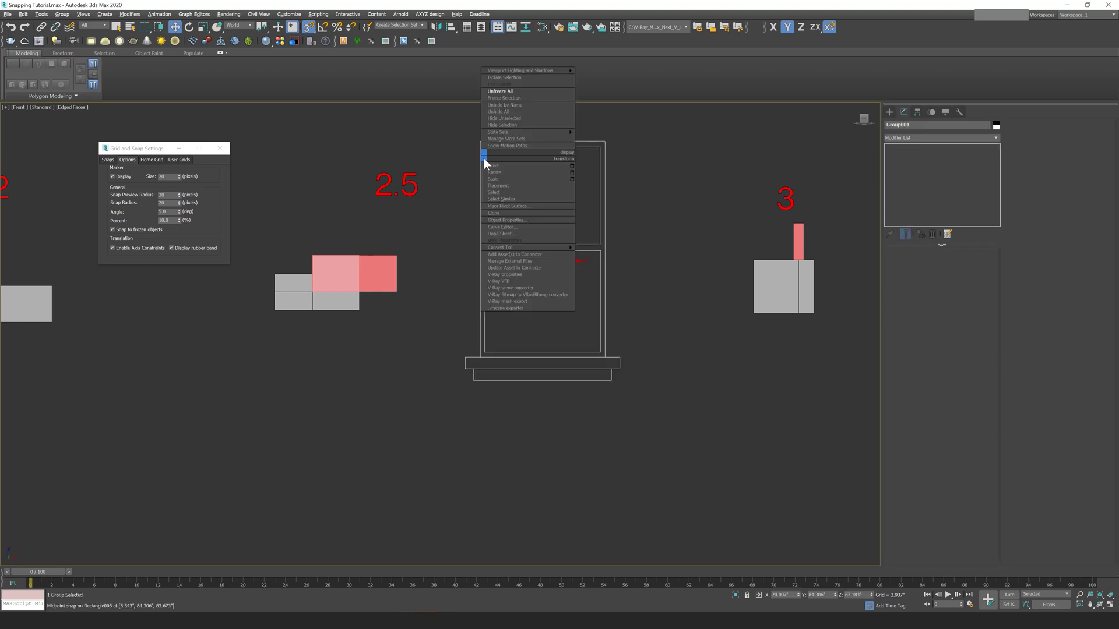
left_click(512, 97)
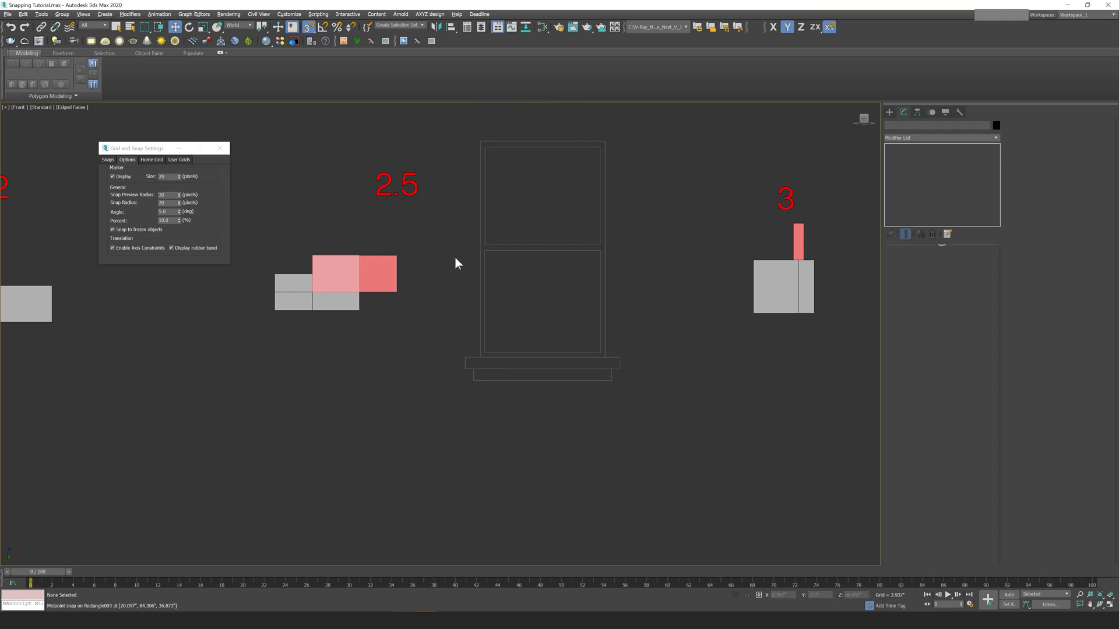
Switch the snap mode to 2.5D, with snapping to frozen objects enabled.
left_click(113, 230)
left_click_drag(303, 29, 310, 57)
Draw a plane about 39 by 3 inches over the frozen window's upper sill outline, inspect its depth at an angle, and delete it.
left_click(888, 112)
left_click(889, 124)
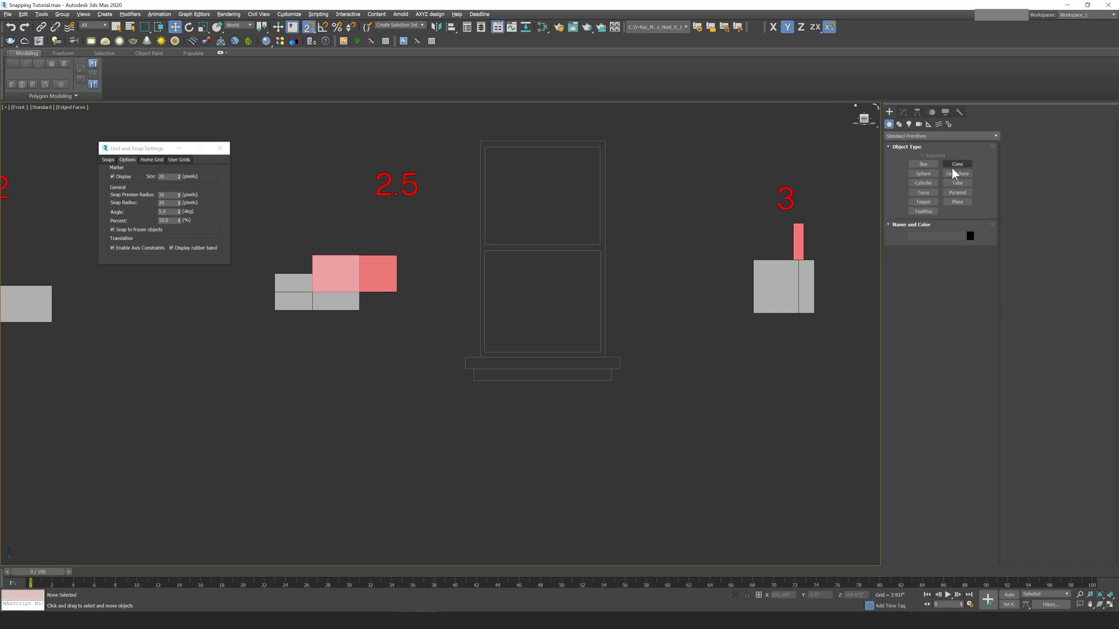
left_click(957, 201)
left_click_drag(465, 357, 620, 369)
middle_click_drag(514, 256, 548, 276, "alt")
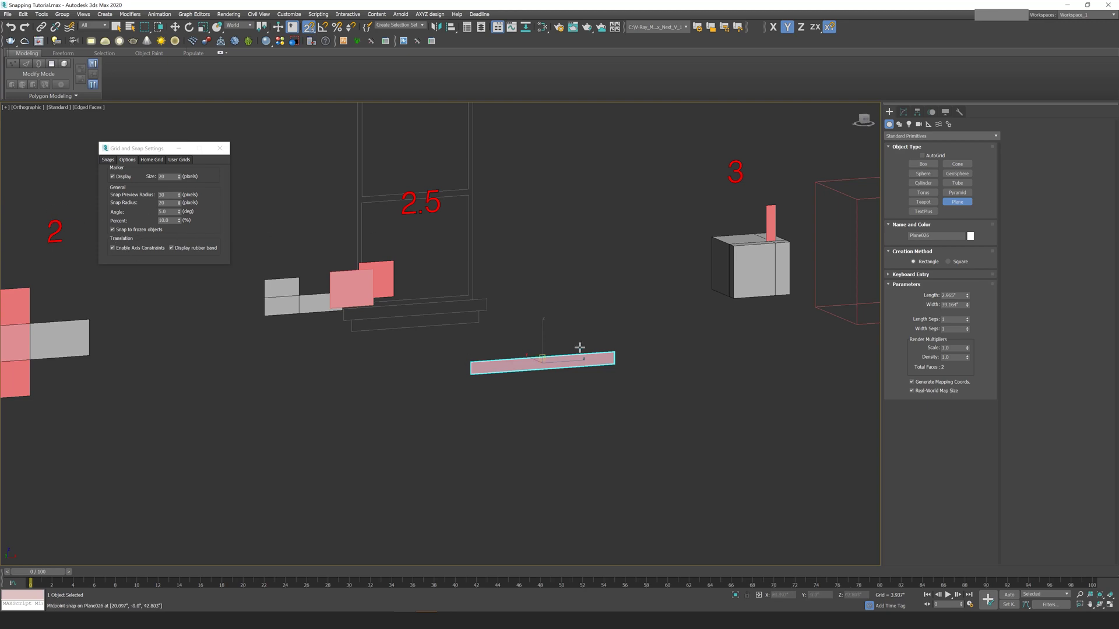
key("w")
key("Delete")
key("f")
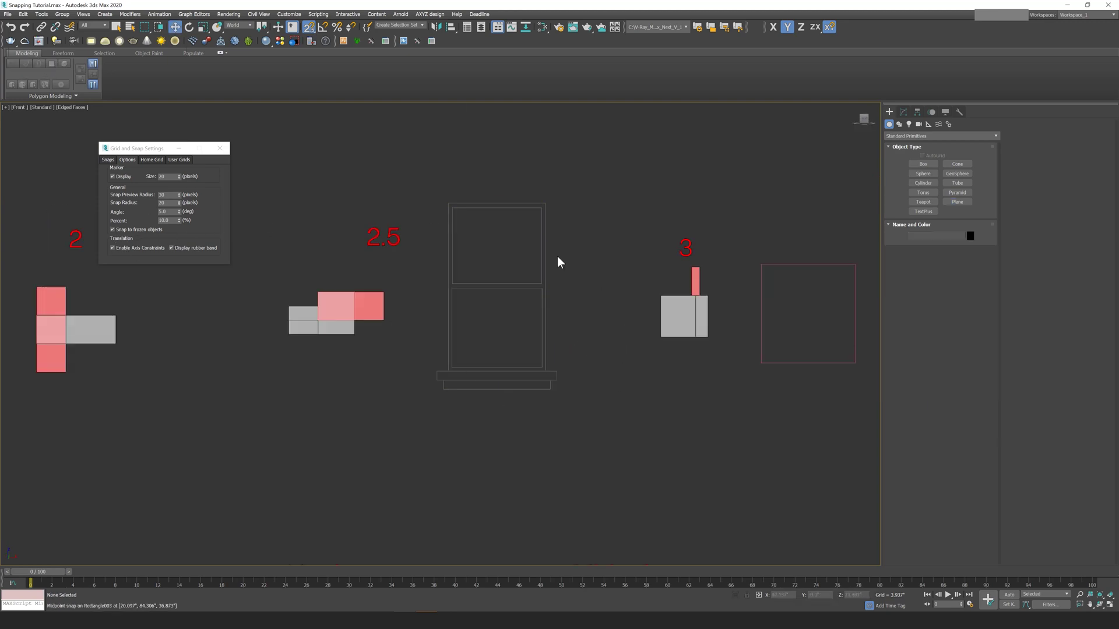
scroll(490, 298, "up", 3)
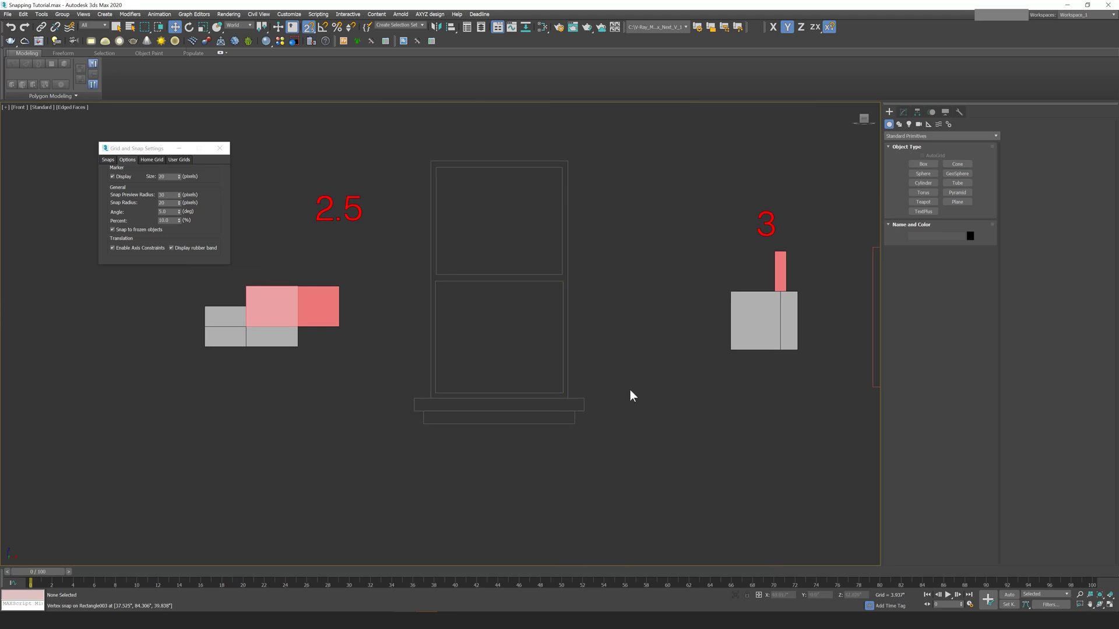
scroll(512, 336, "down", 5)
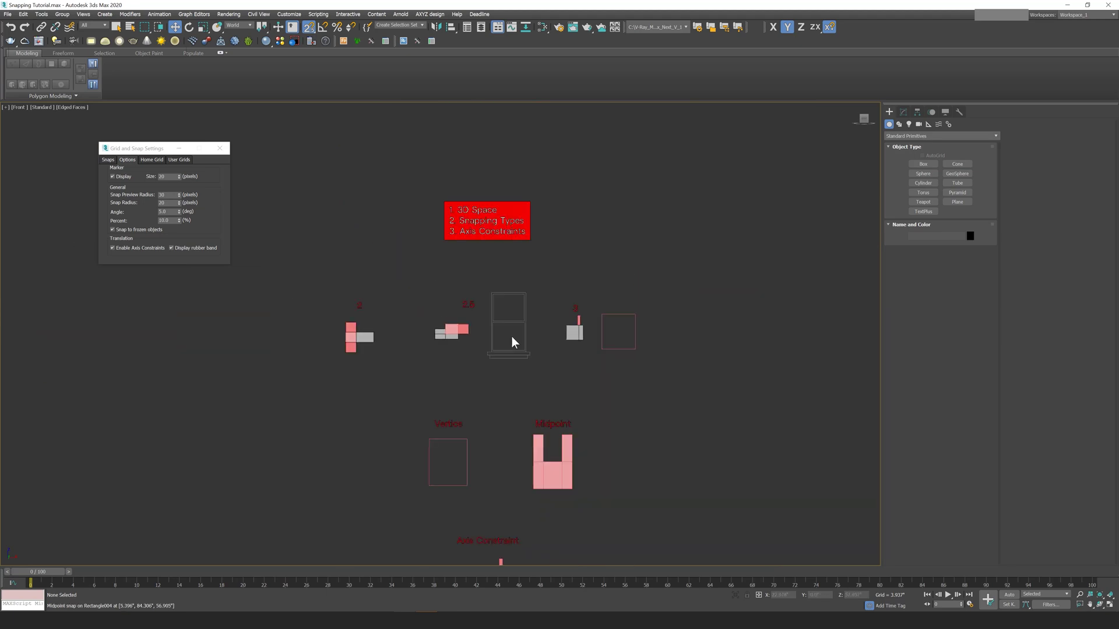
scroll(507, 460, "up", 1)
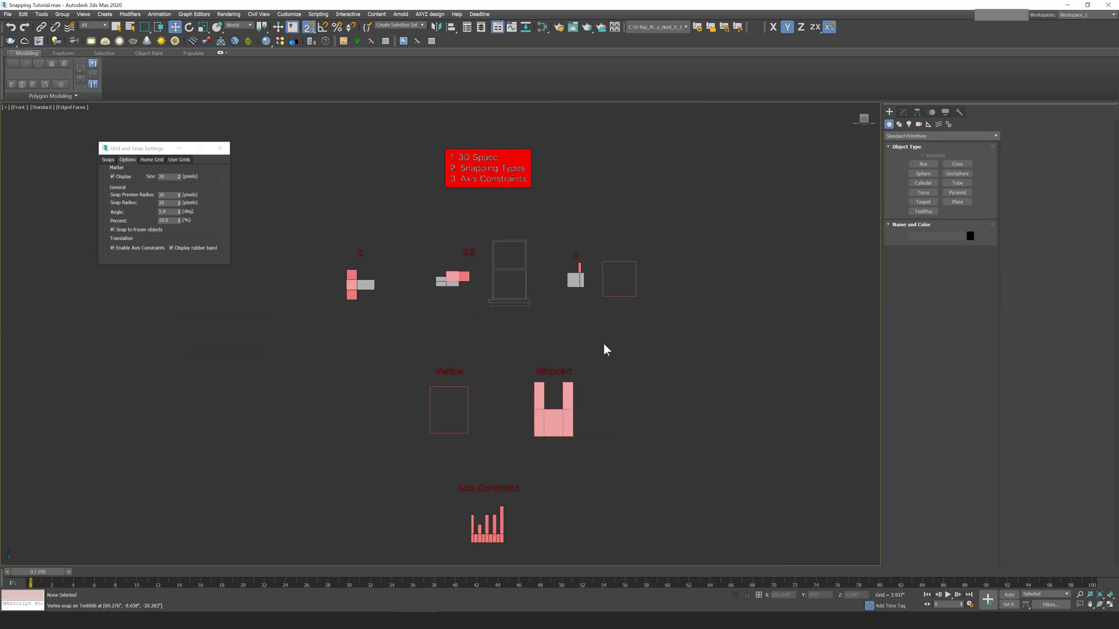